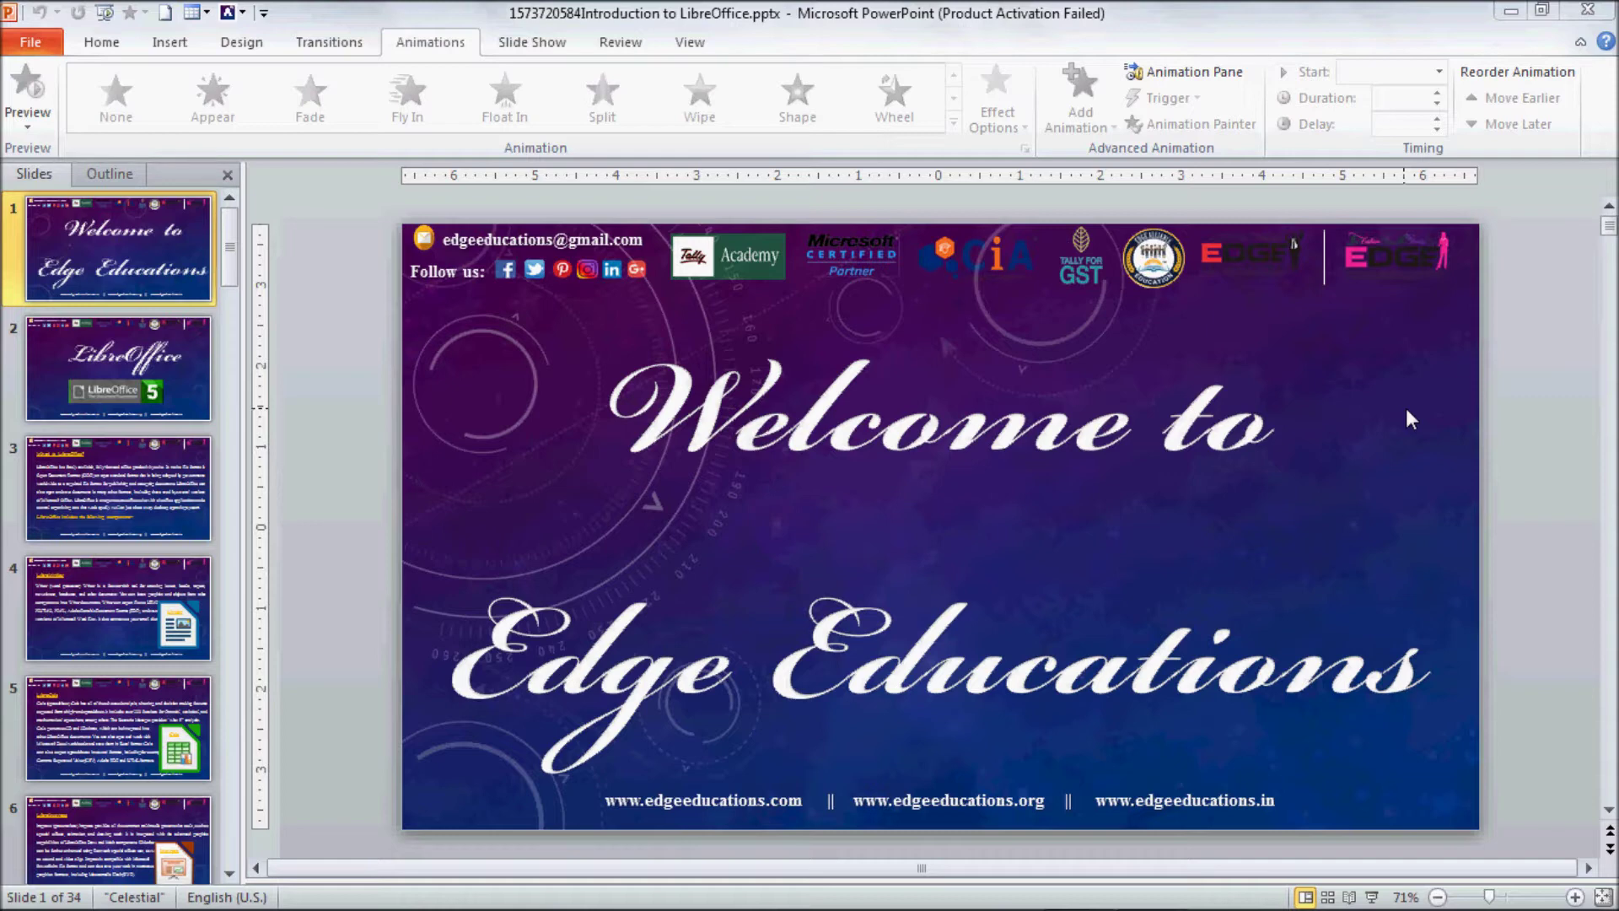
# - Try the Split transition on slide 1 and replace it with the Wipe transition
pyautogui.click(242, 42)
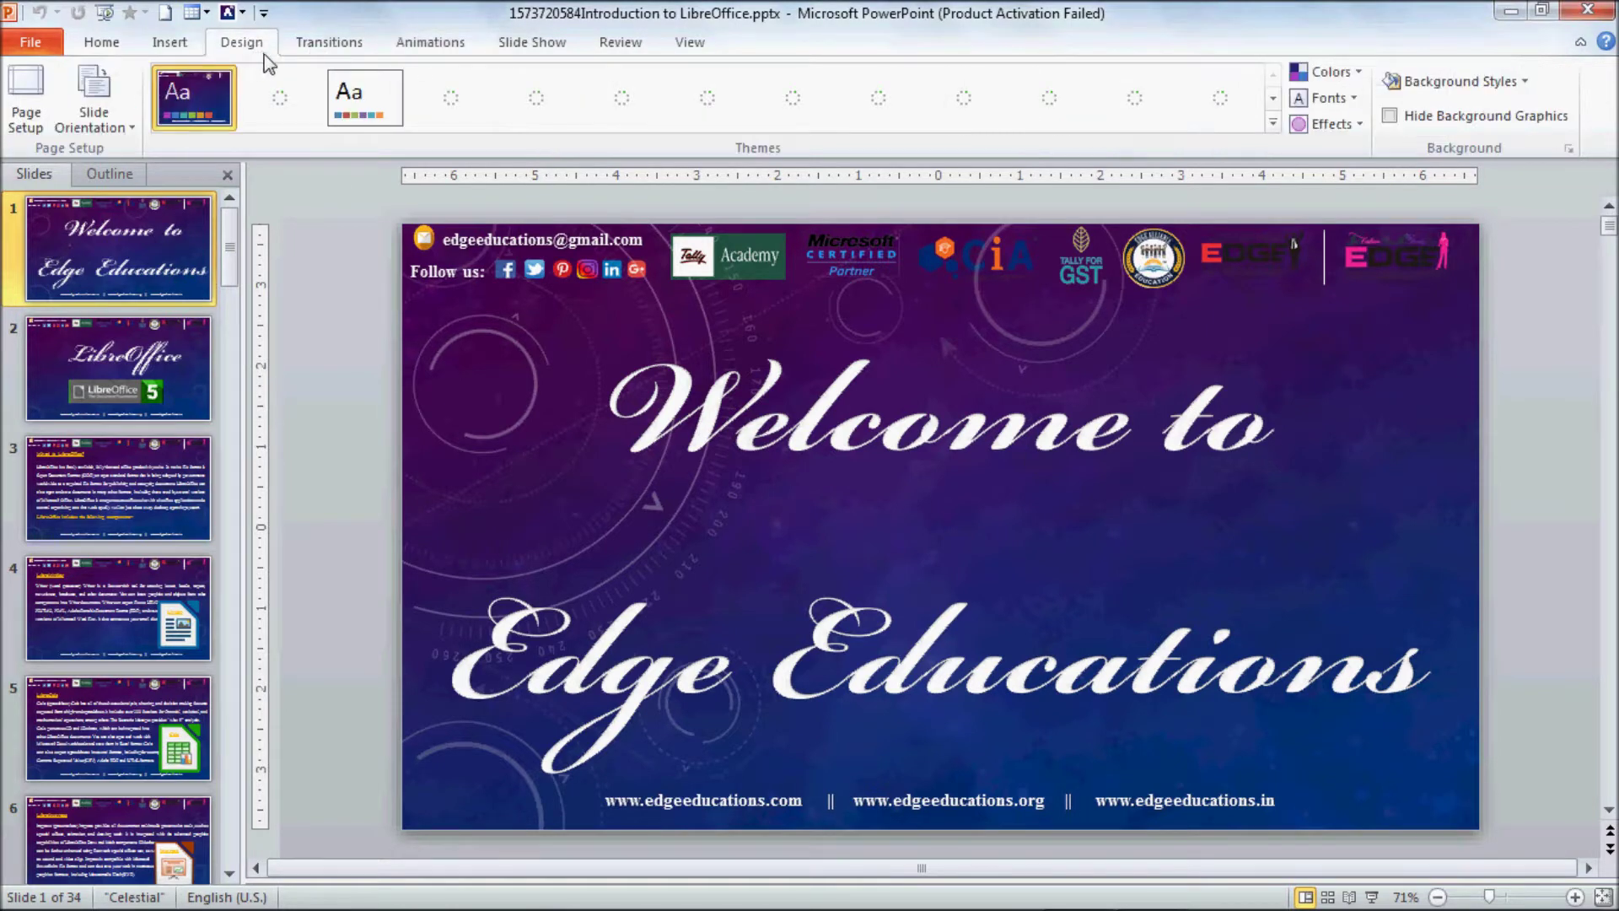
pyautogui.click(313, 47)
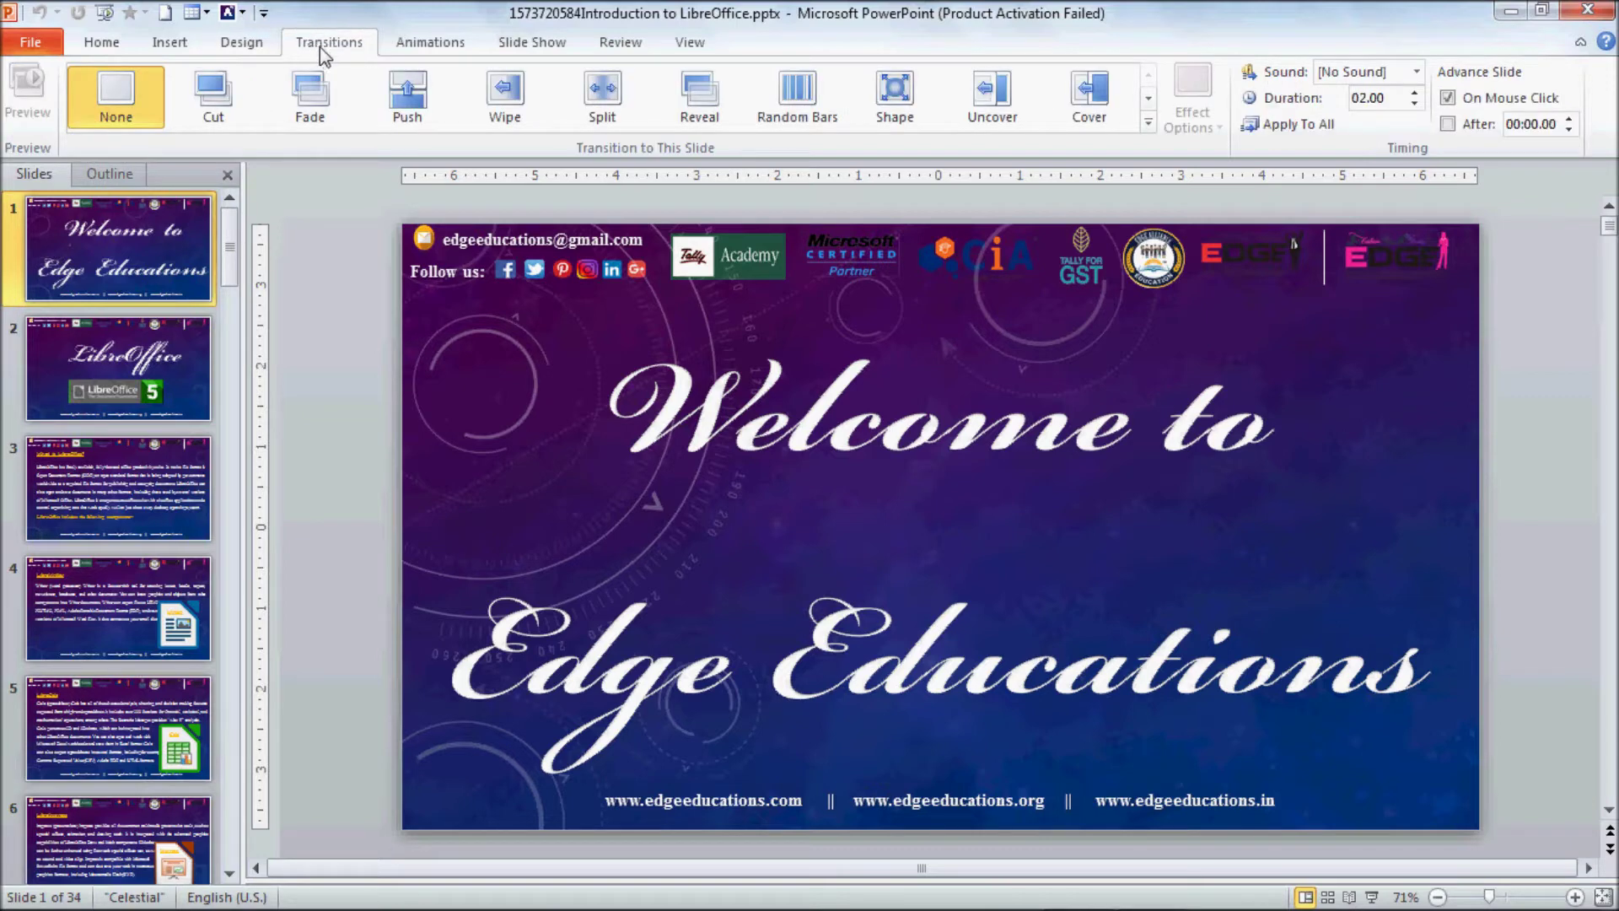
pyautogui.click(452, 52)
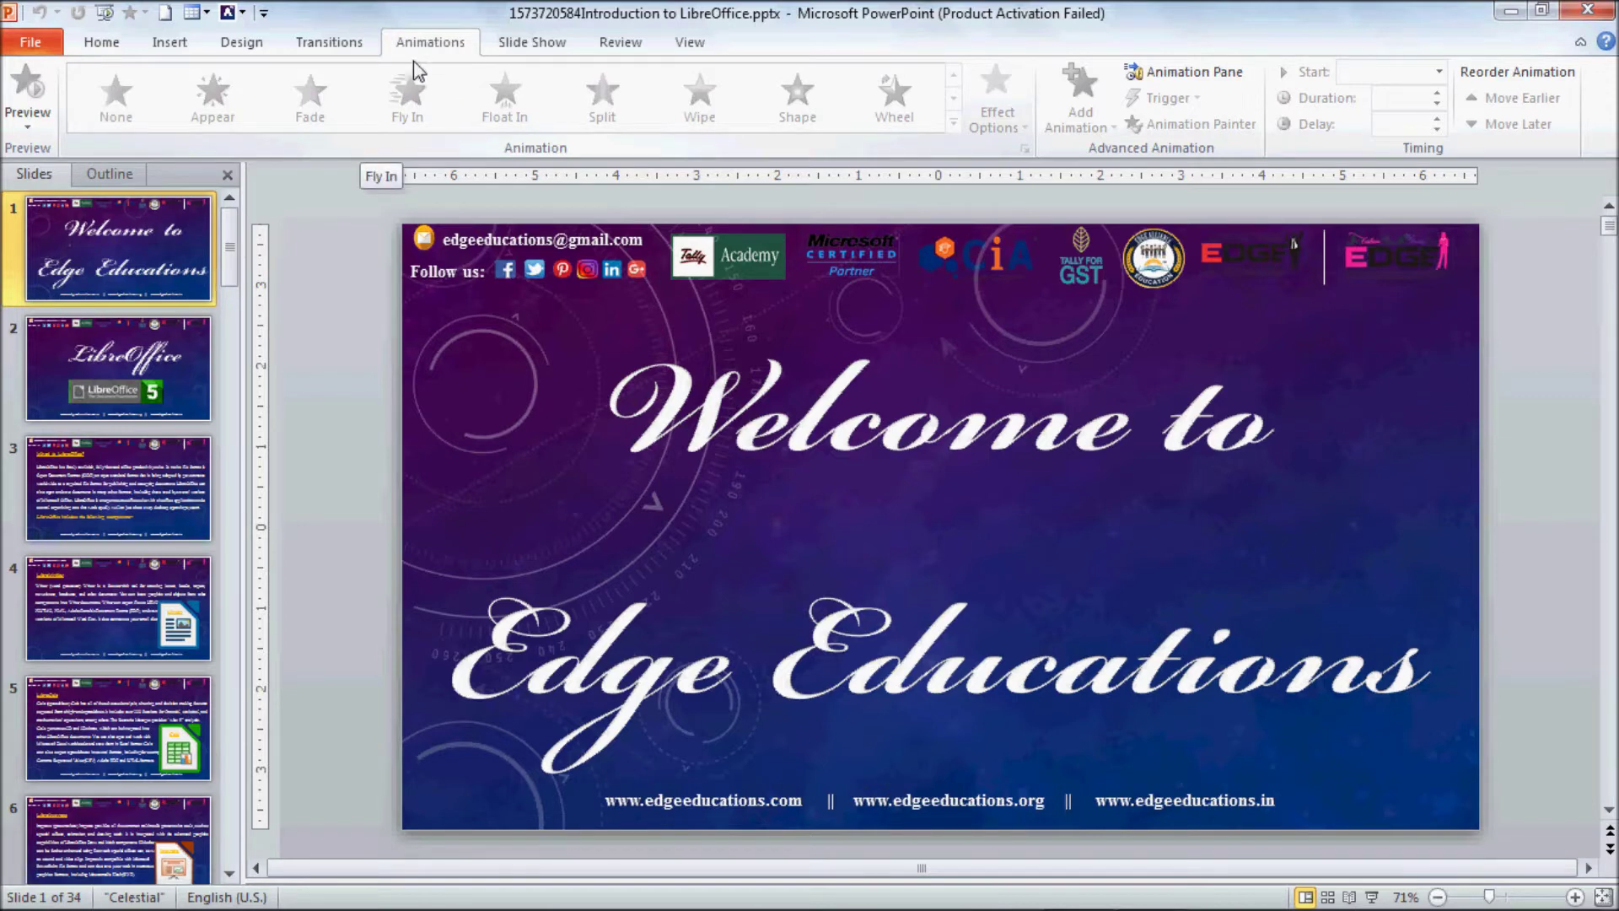
pyautogui.click(355, 48)
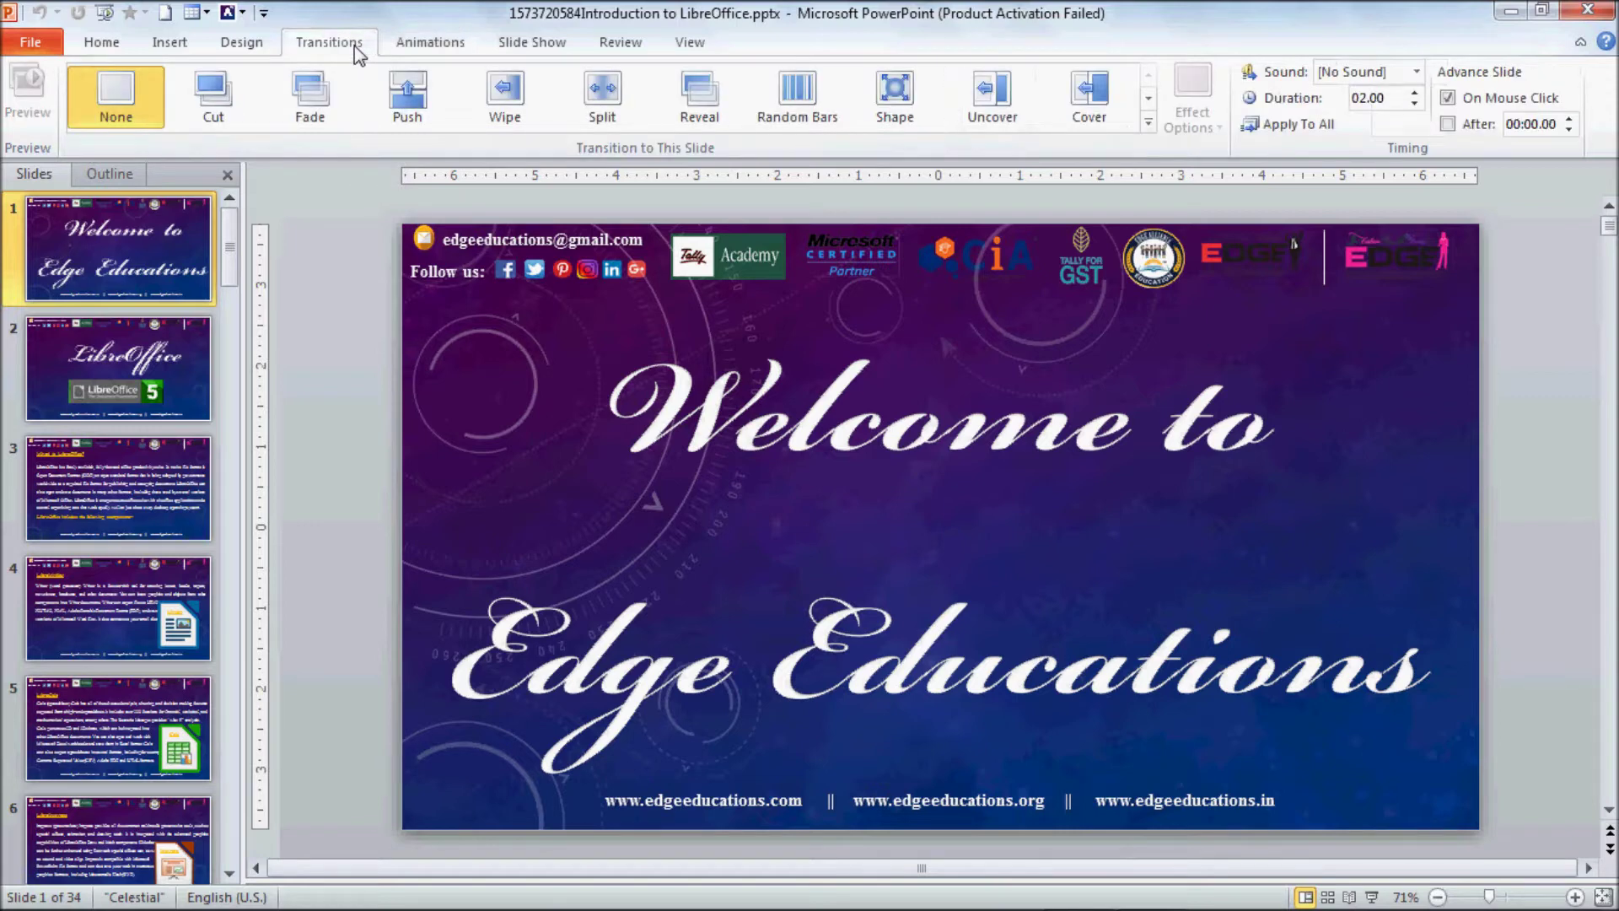
pyautogui.click(611, 95)
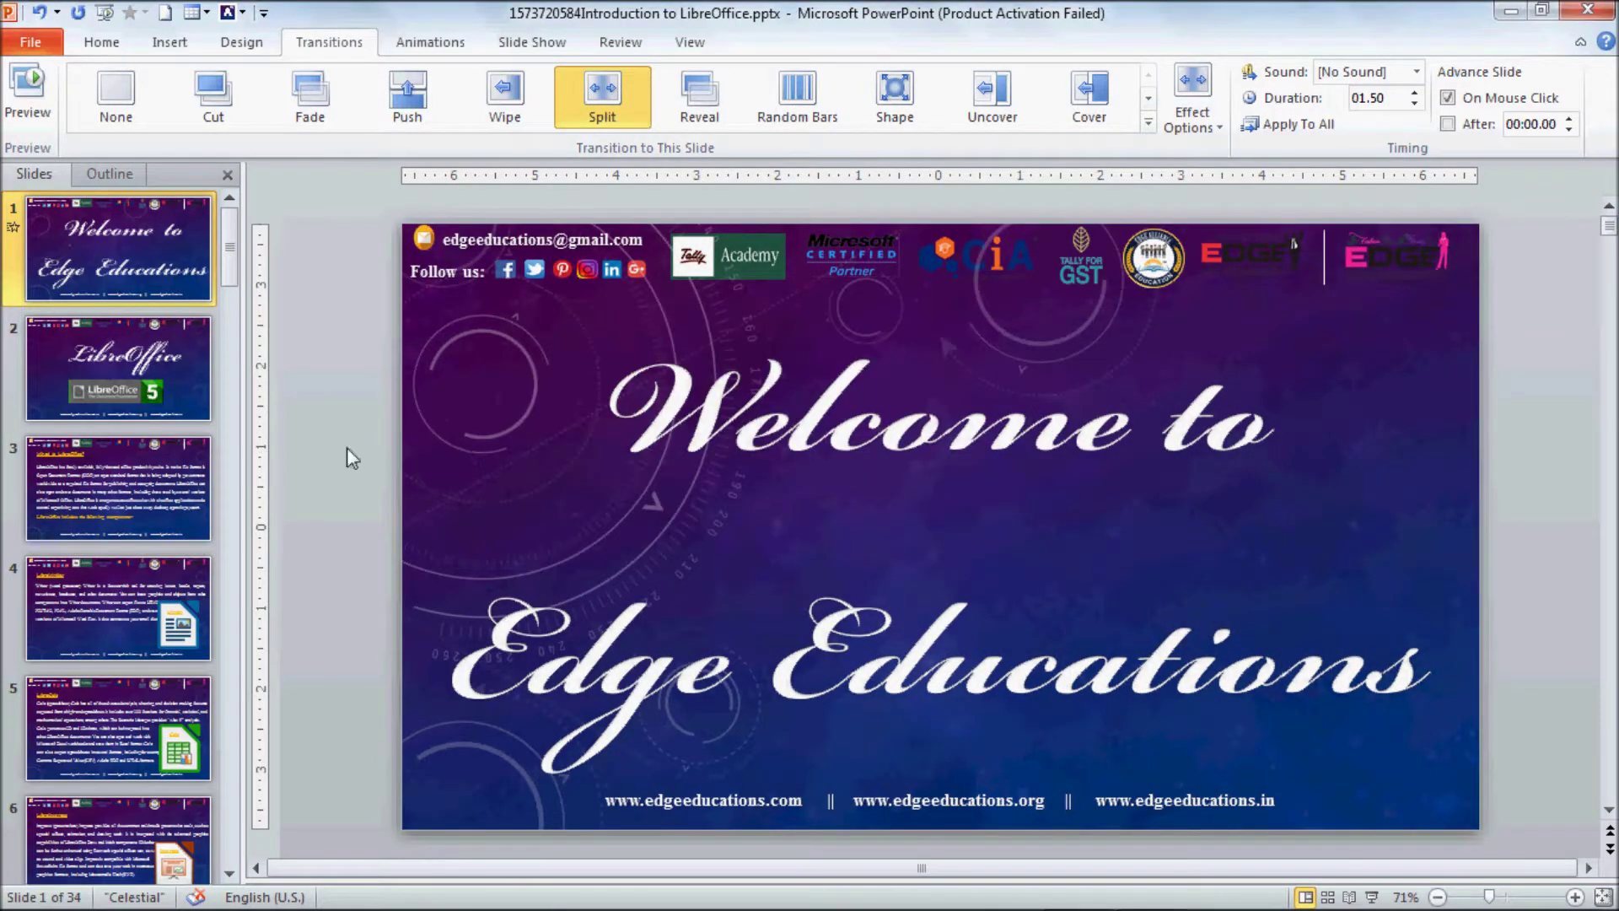
pyautogui.click(509, 93)
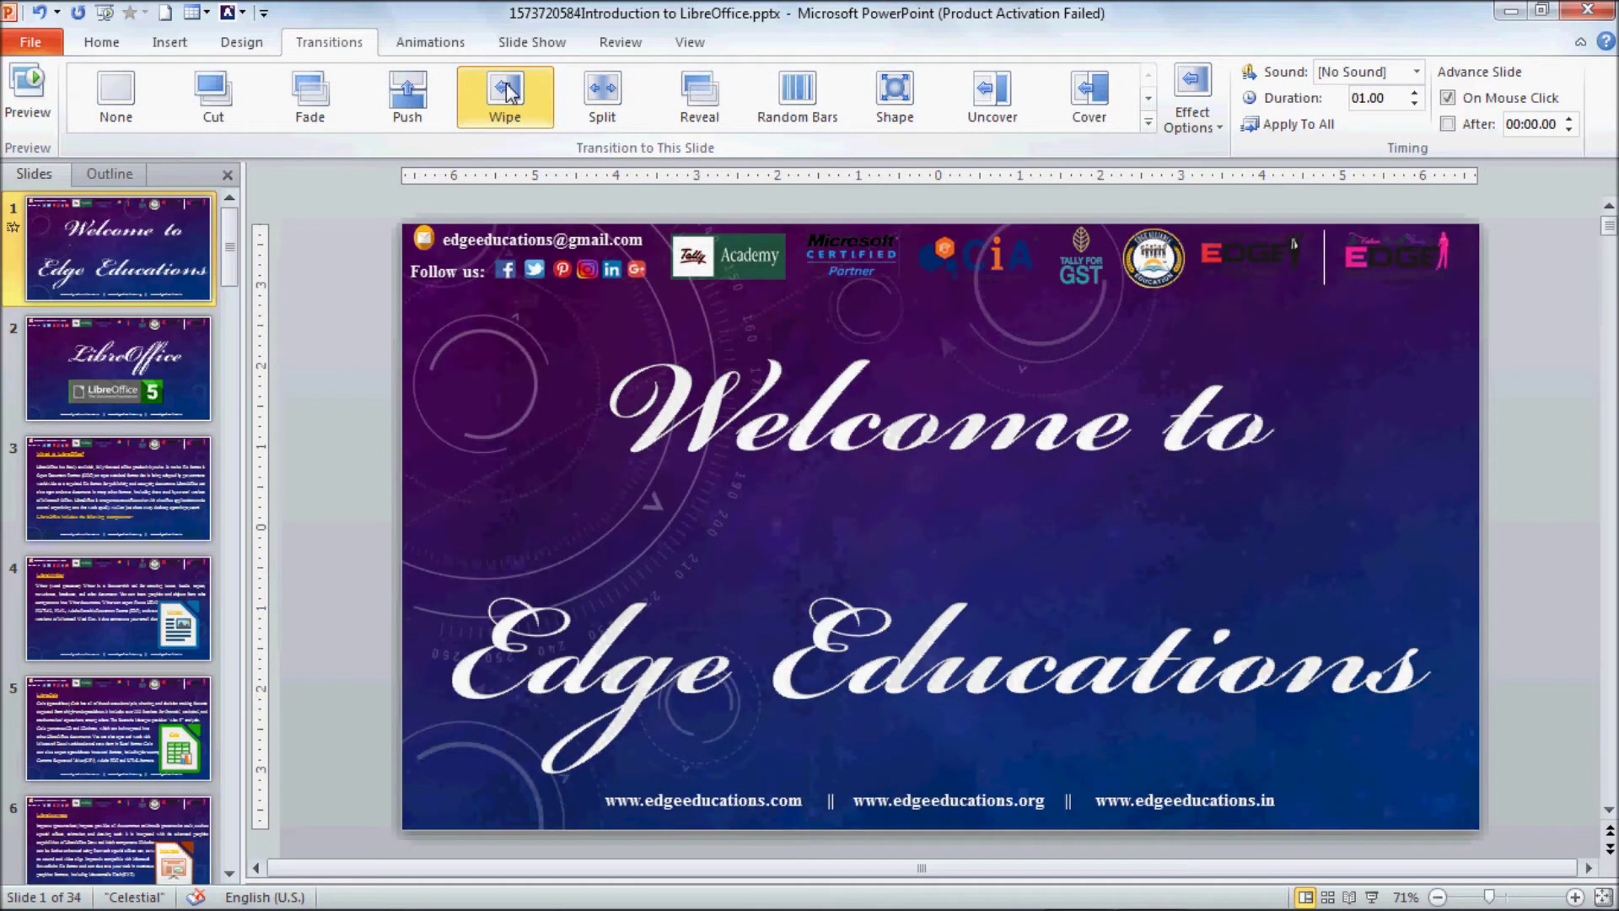
# - Look through the first slides and check which animations are offered for the logo picture on slide 2
pyautogui.click(434, 44)
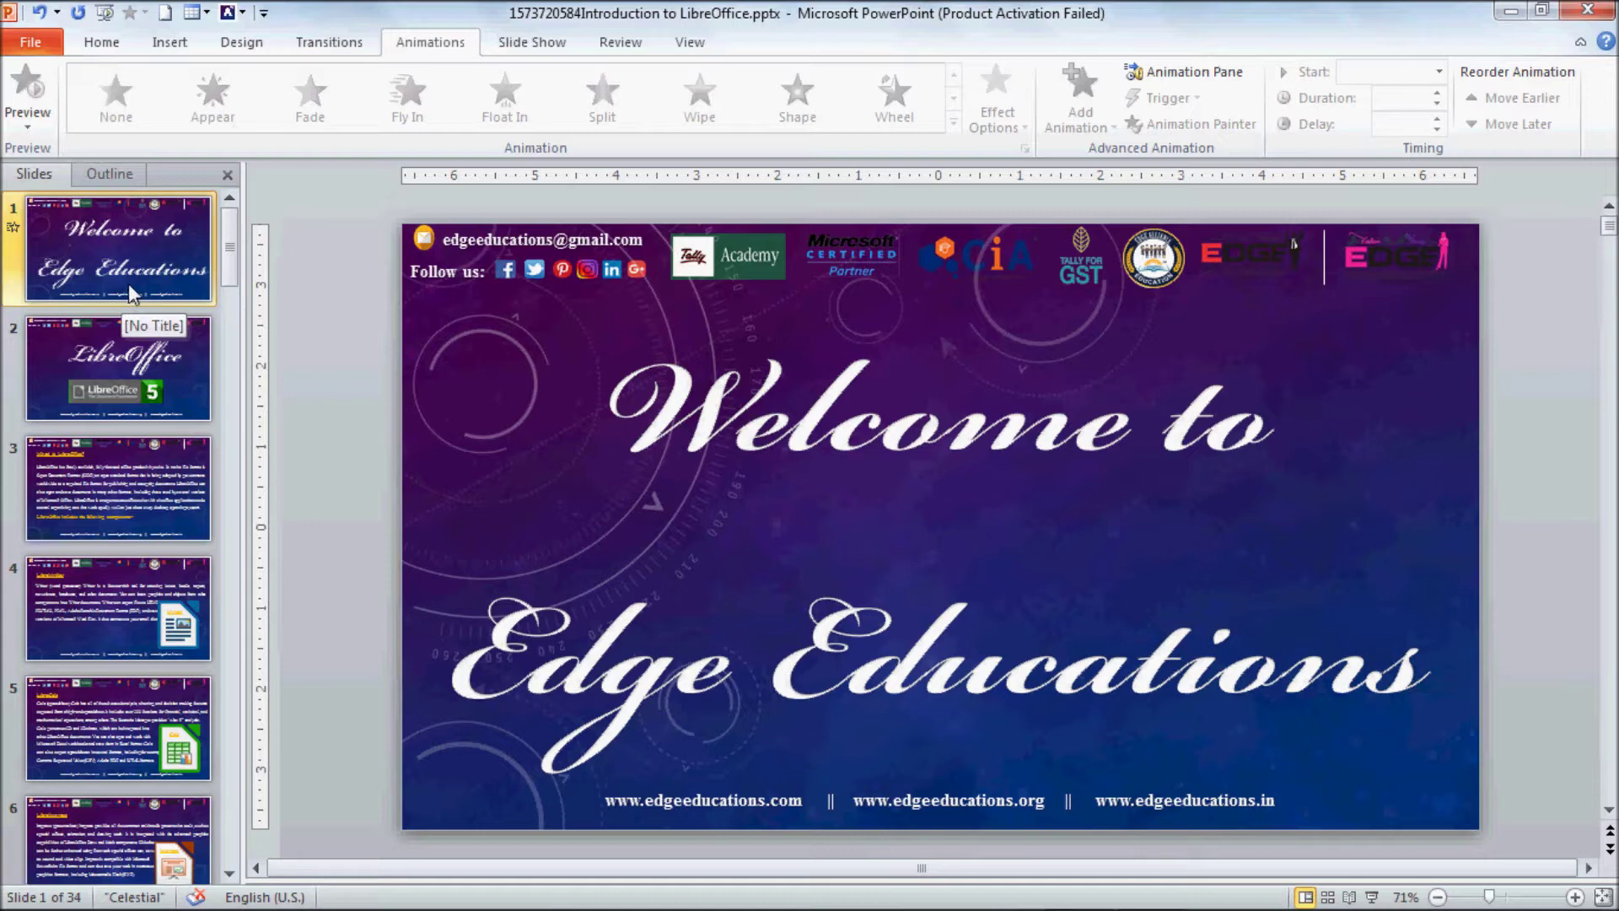
pyautogui.click(184, 361)
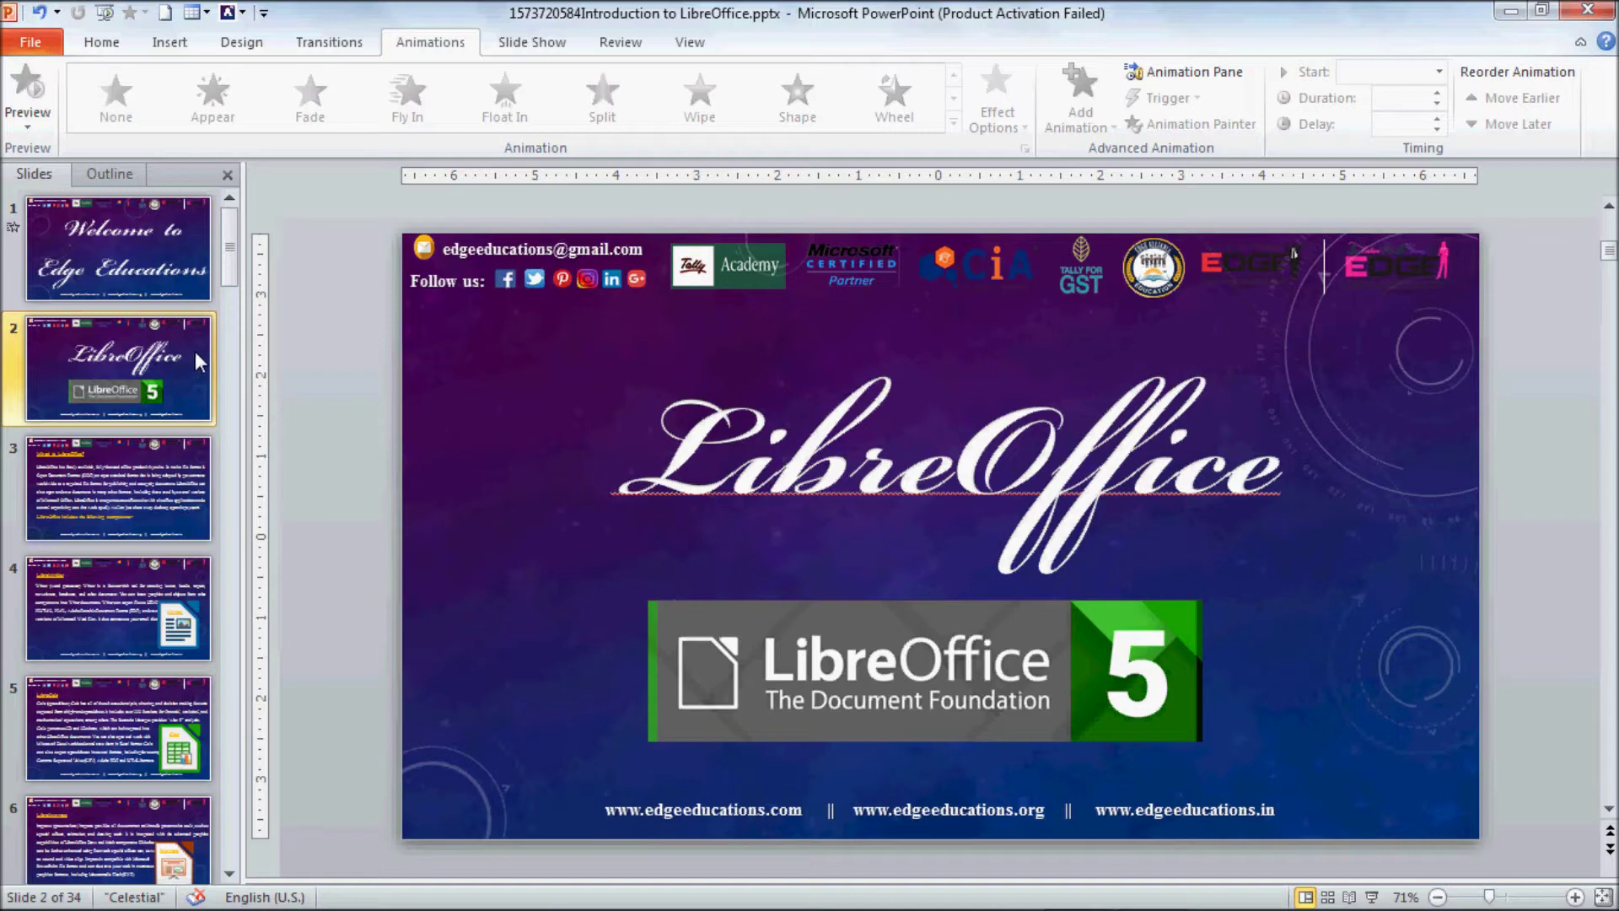
pyautogui.click(194, 266)
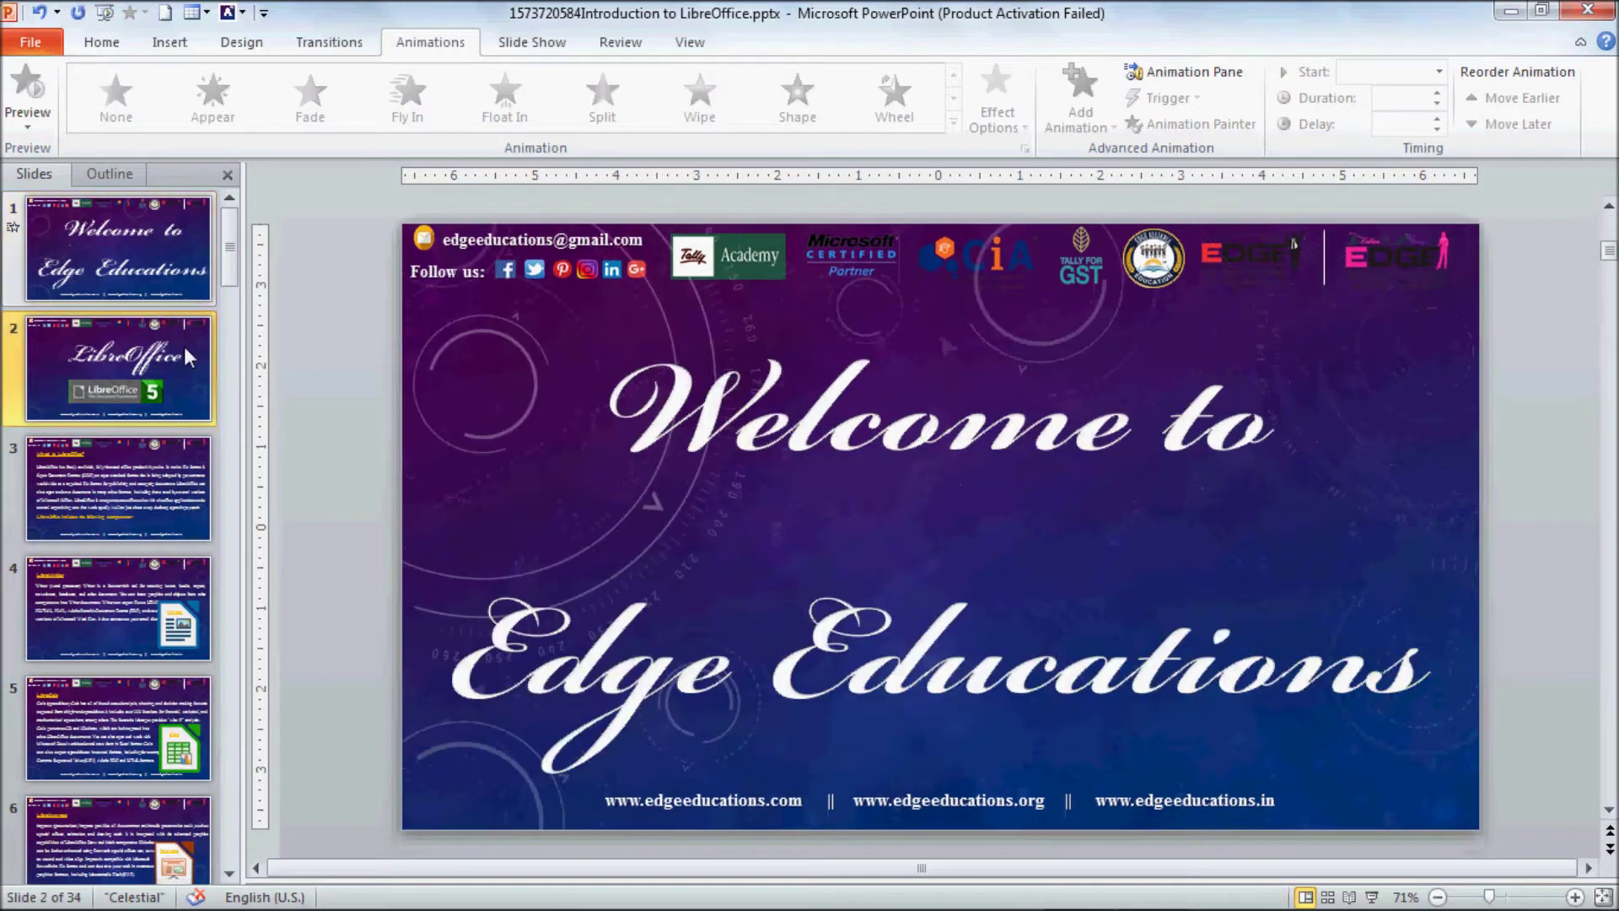
pyautogui.click(184, 345)
pyautogui.click(172, 481)
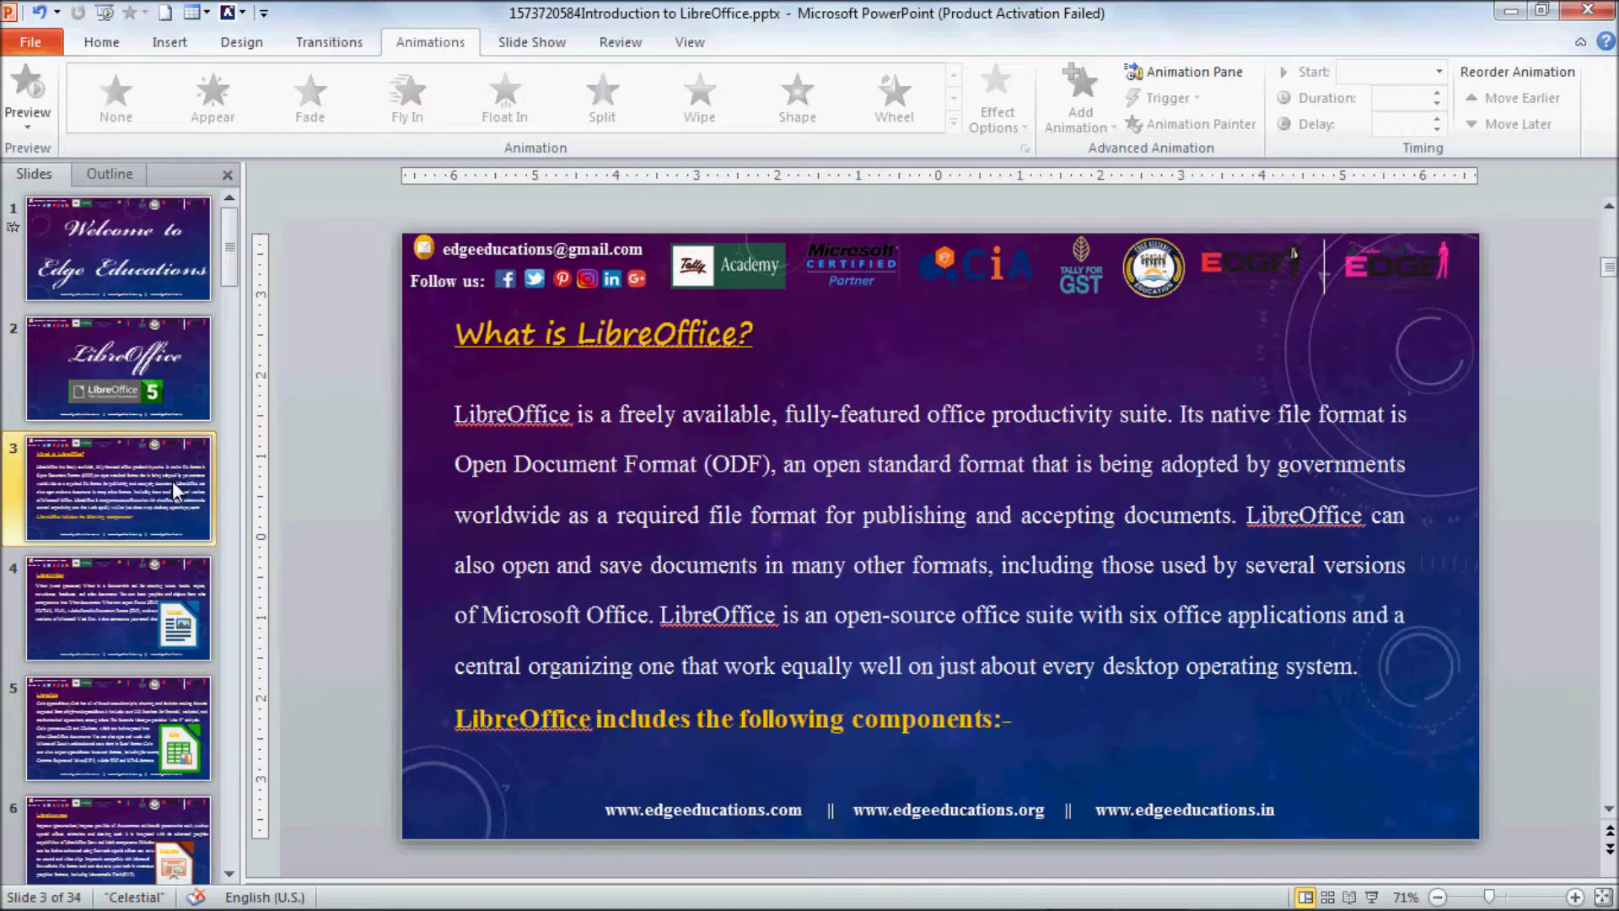
pyautogui.click(145, 255)
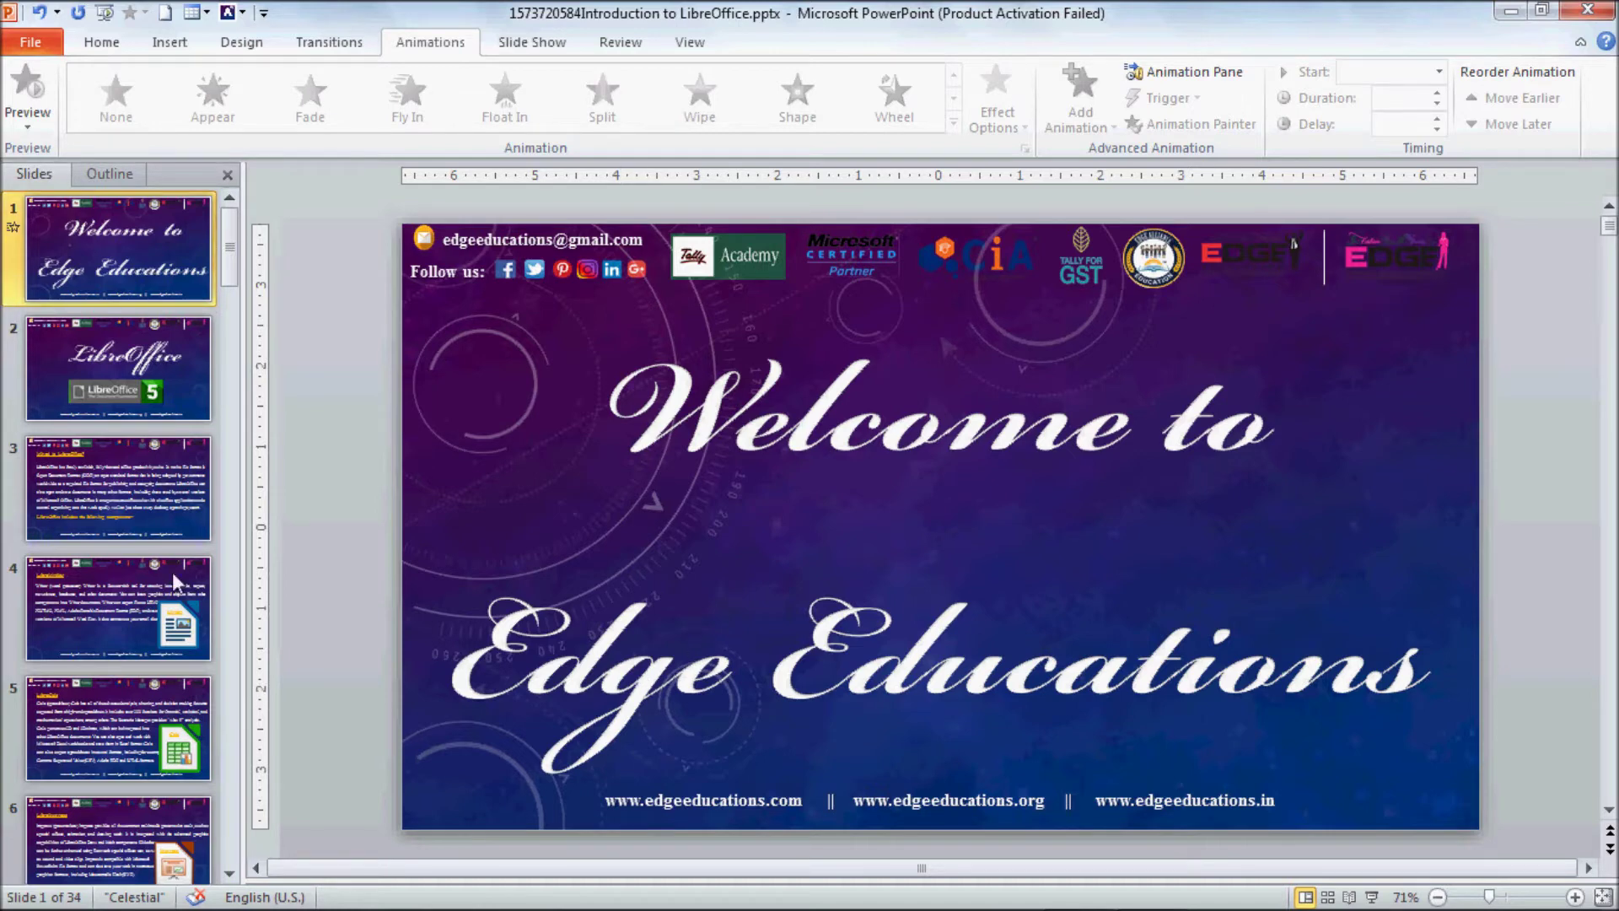
pyautogui.click(74, 383)
pyautogui.click(891, 640)
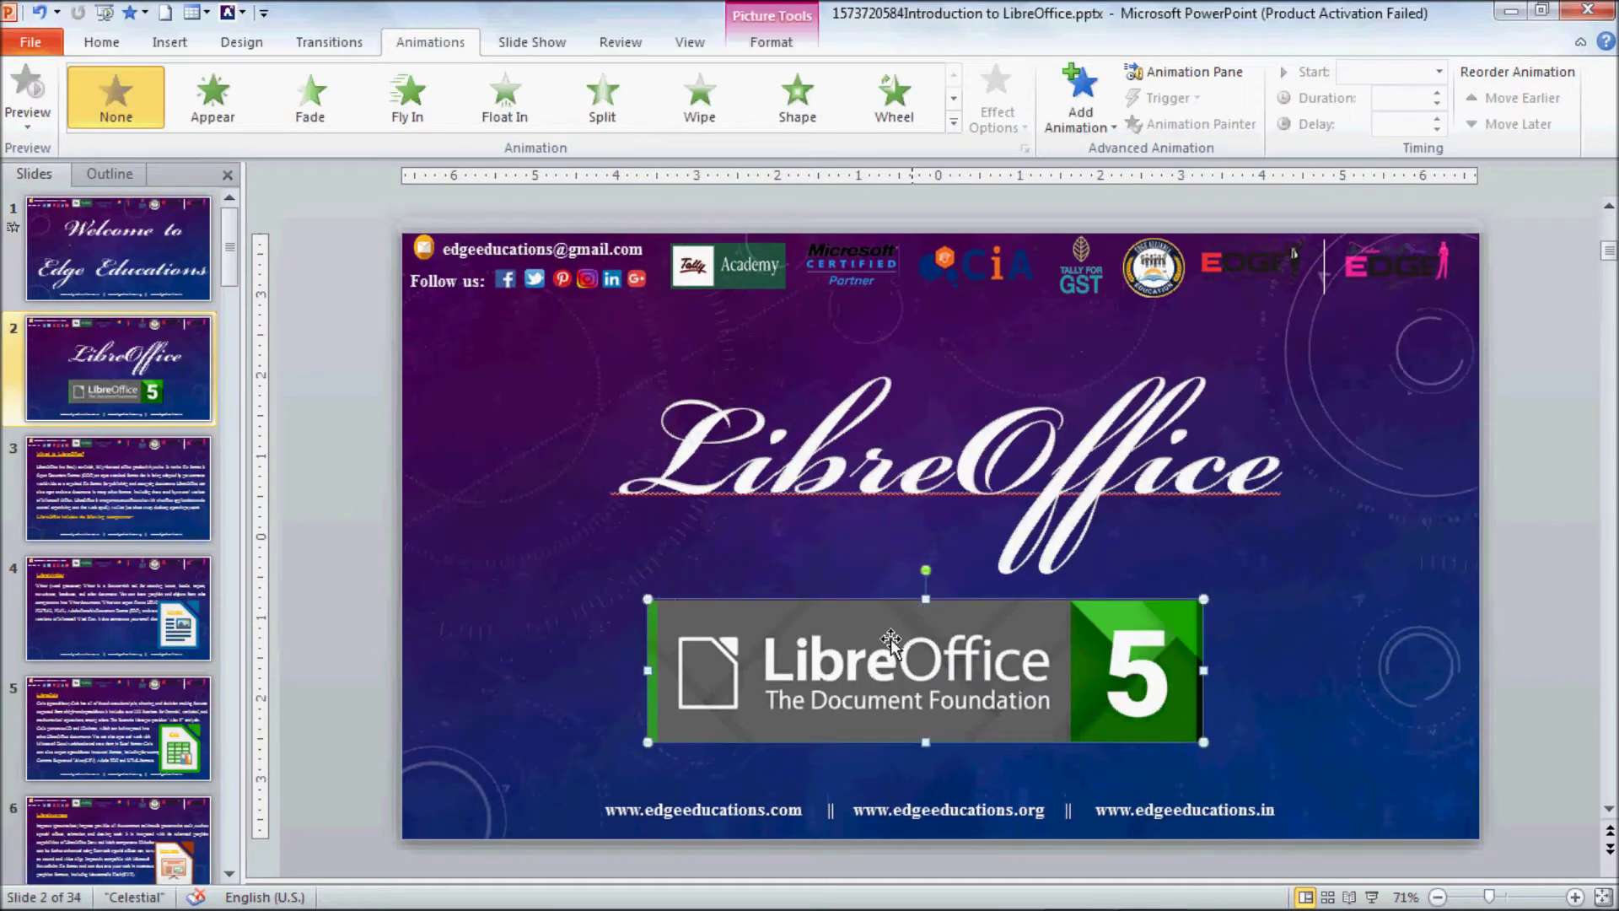
pyautogui.scroll(-3, 111, 701)
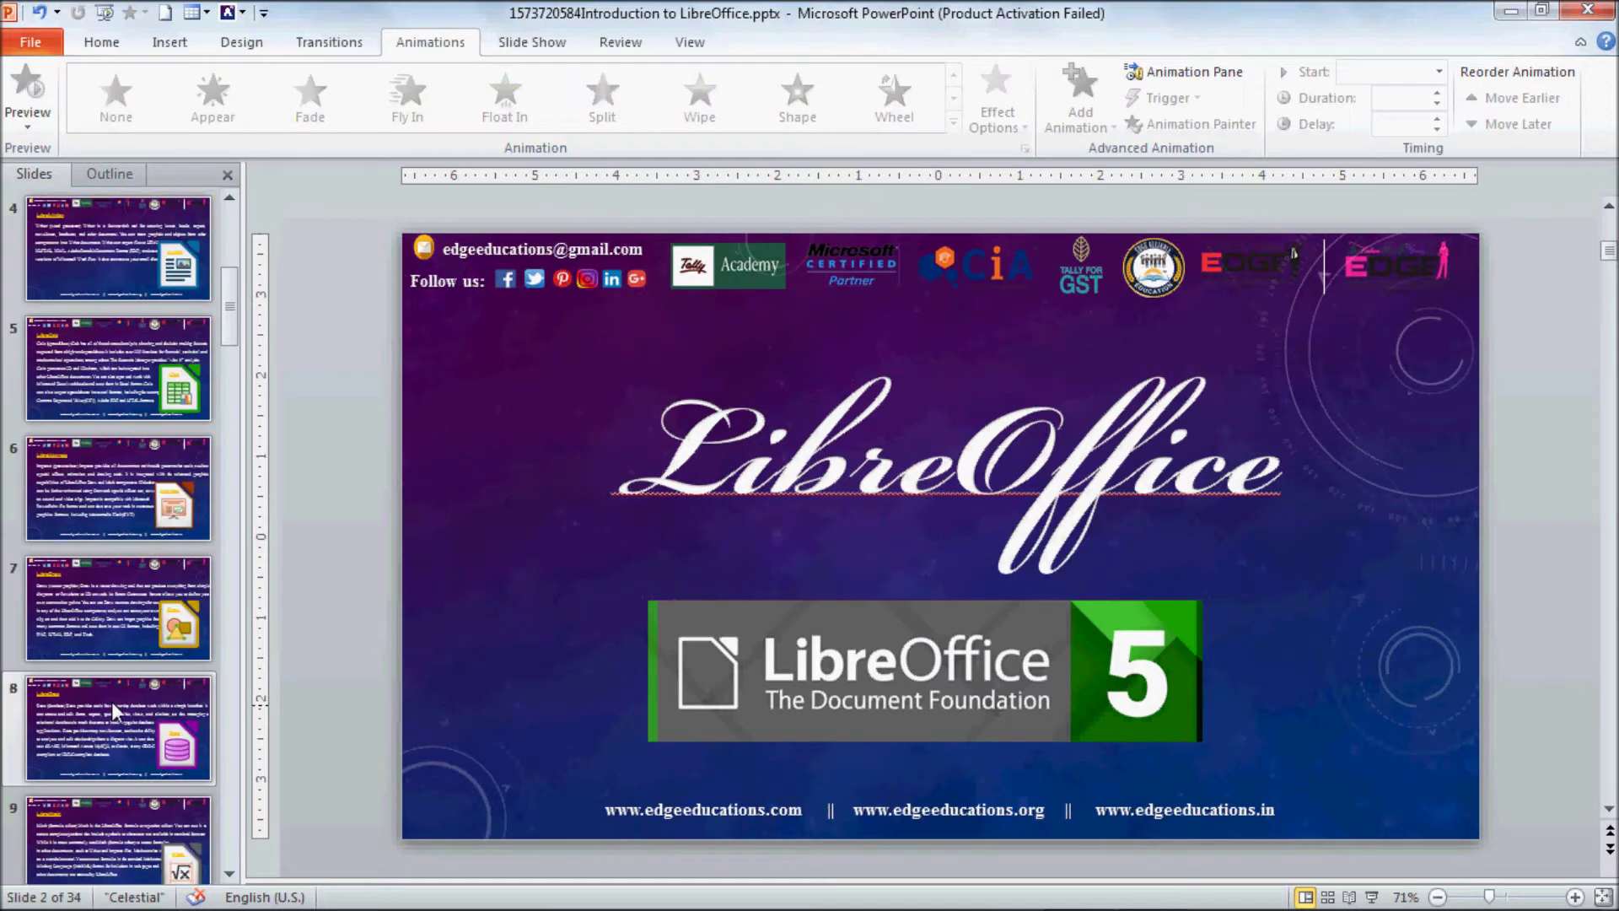
pyautogui.scroll(3, 111, 701)
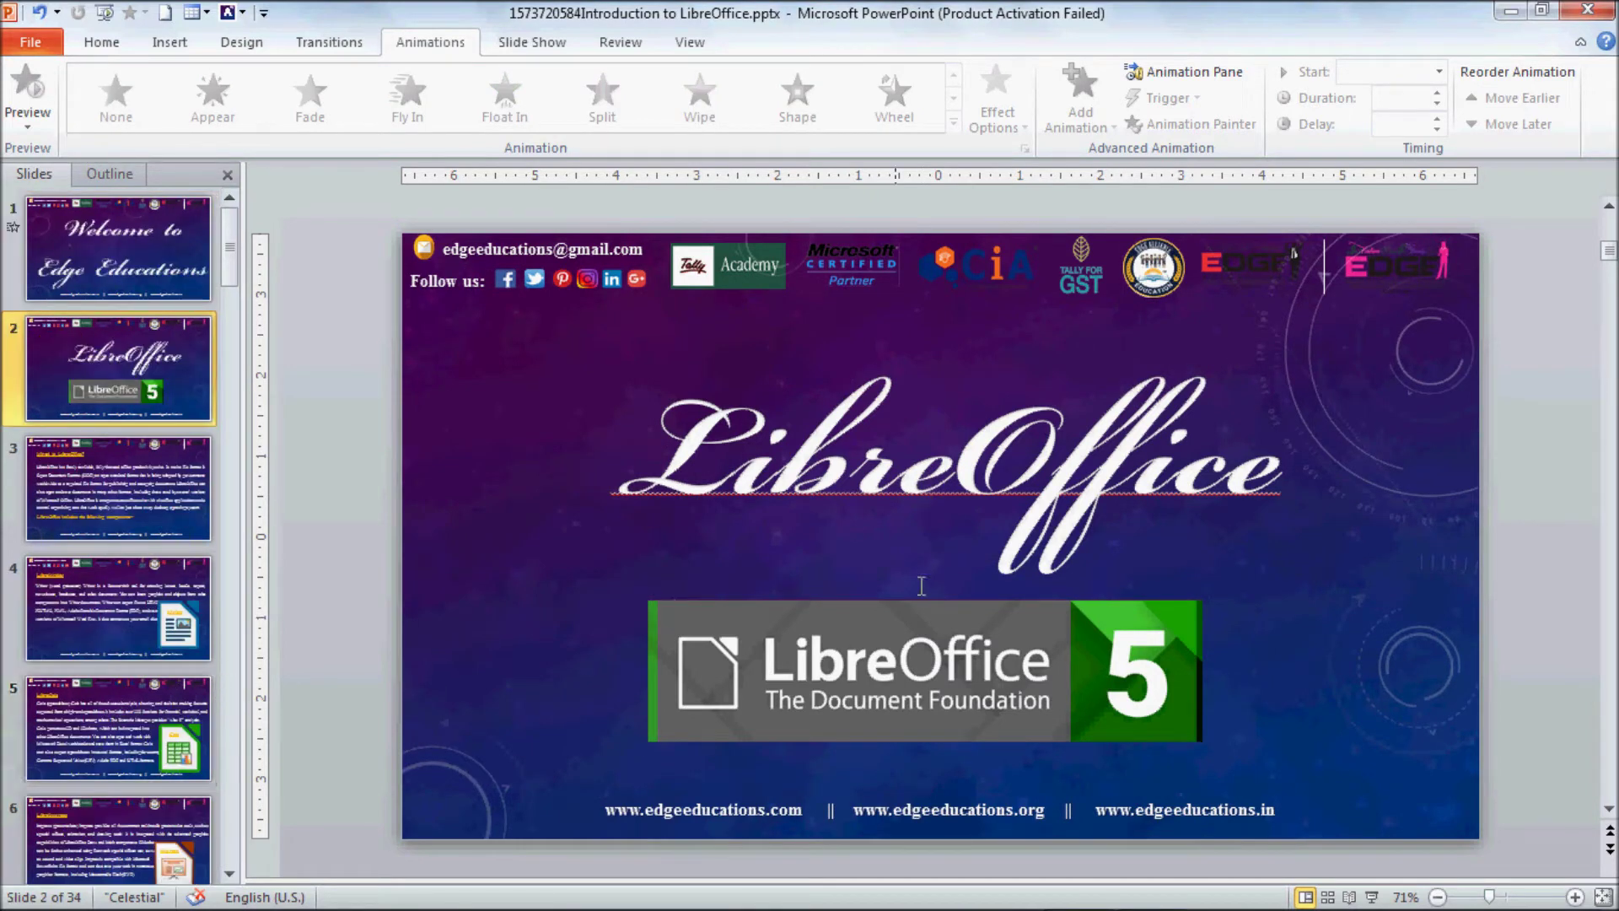
# - Compare the available transition options with the animation options for slide 1
pyautogui.click(140, 238)
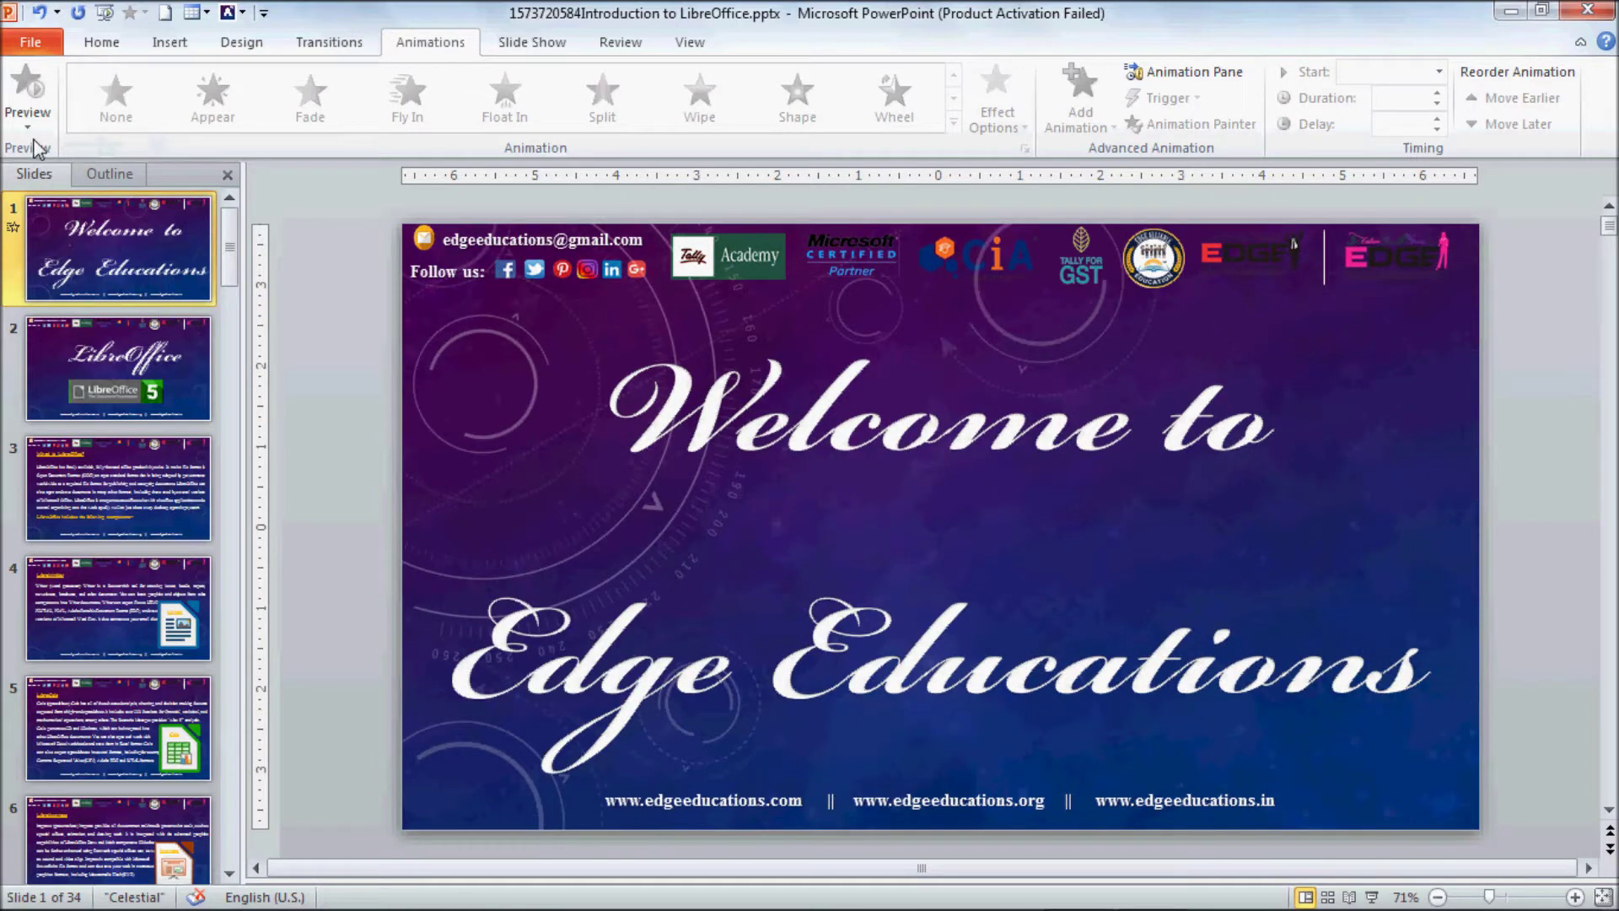
pyautogui.click(329, 42)
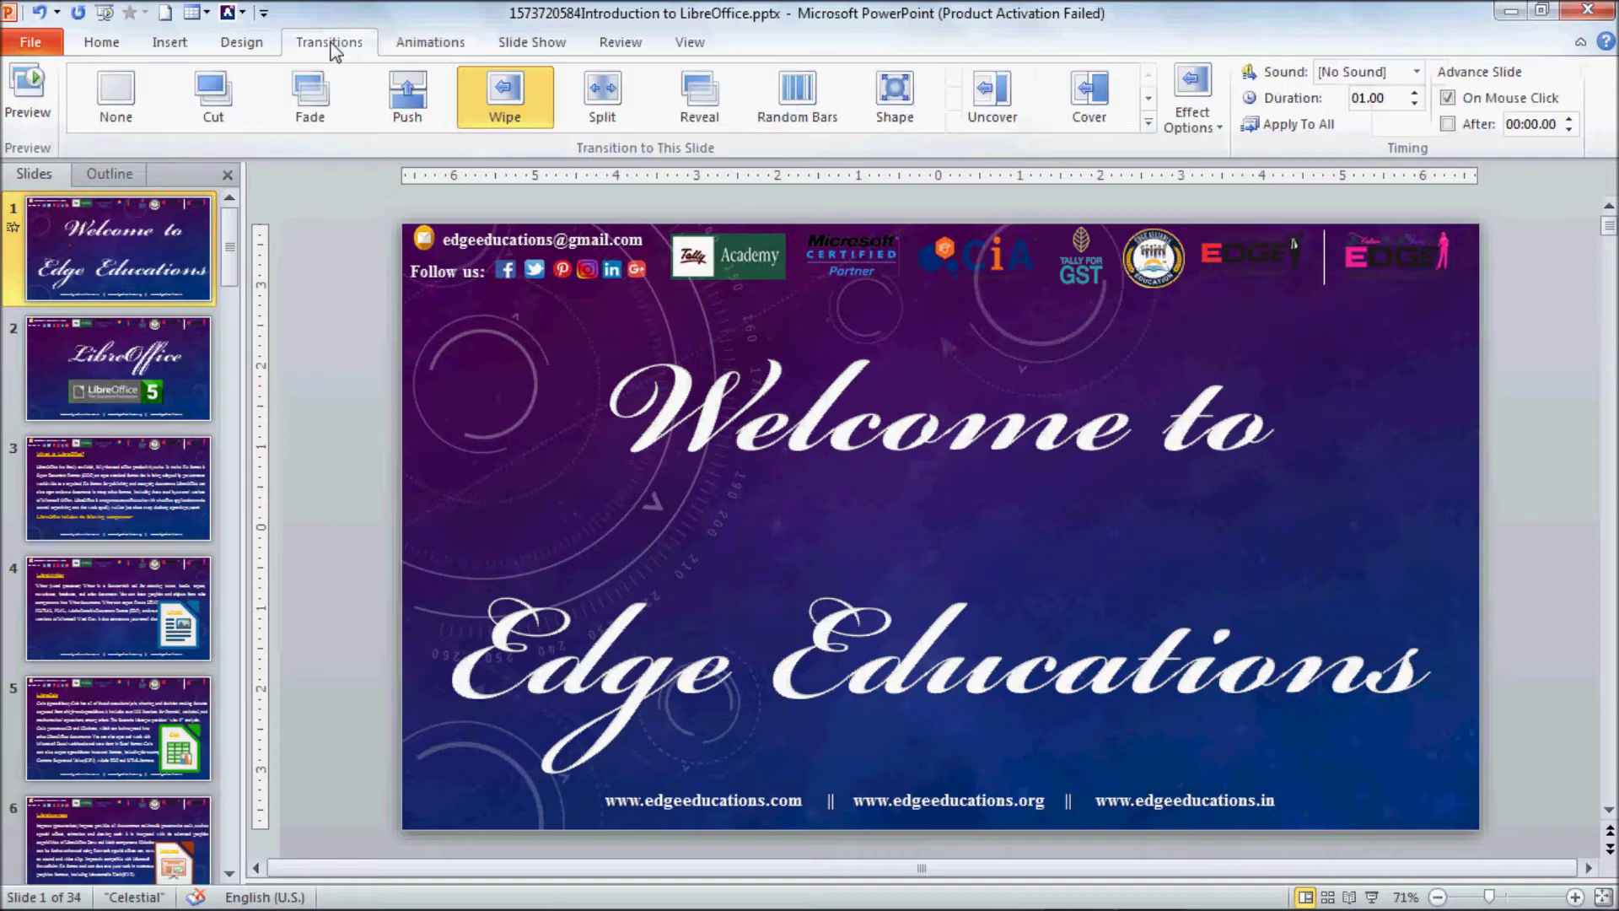
pyautogui.click(442, 47)
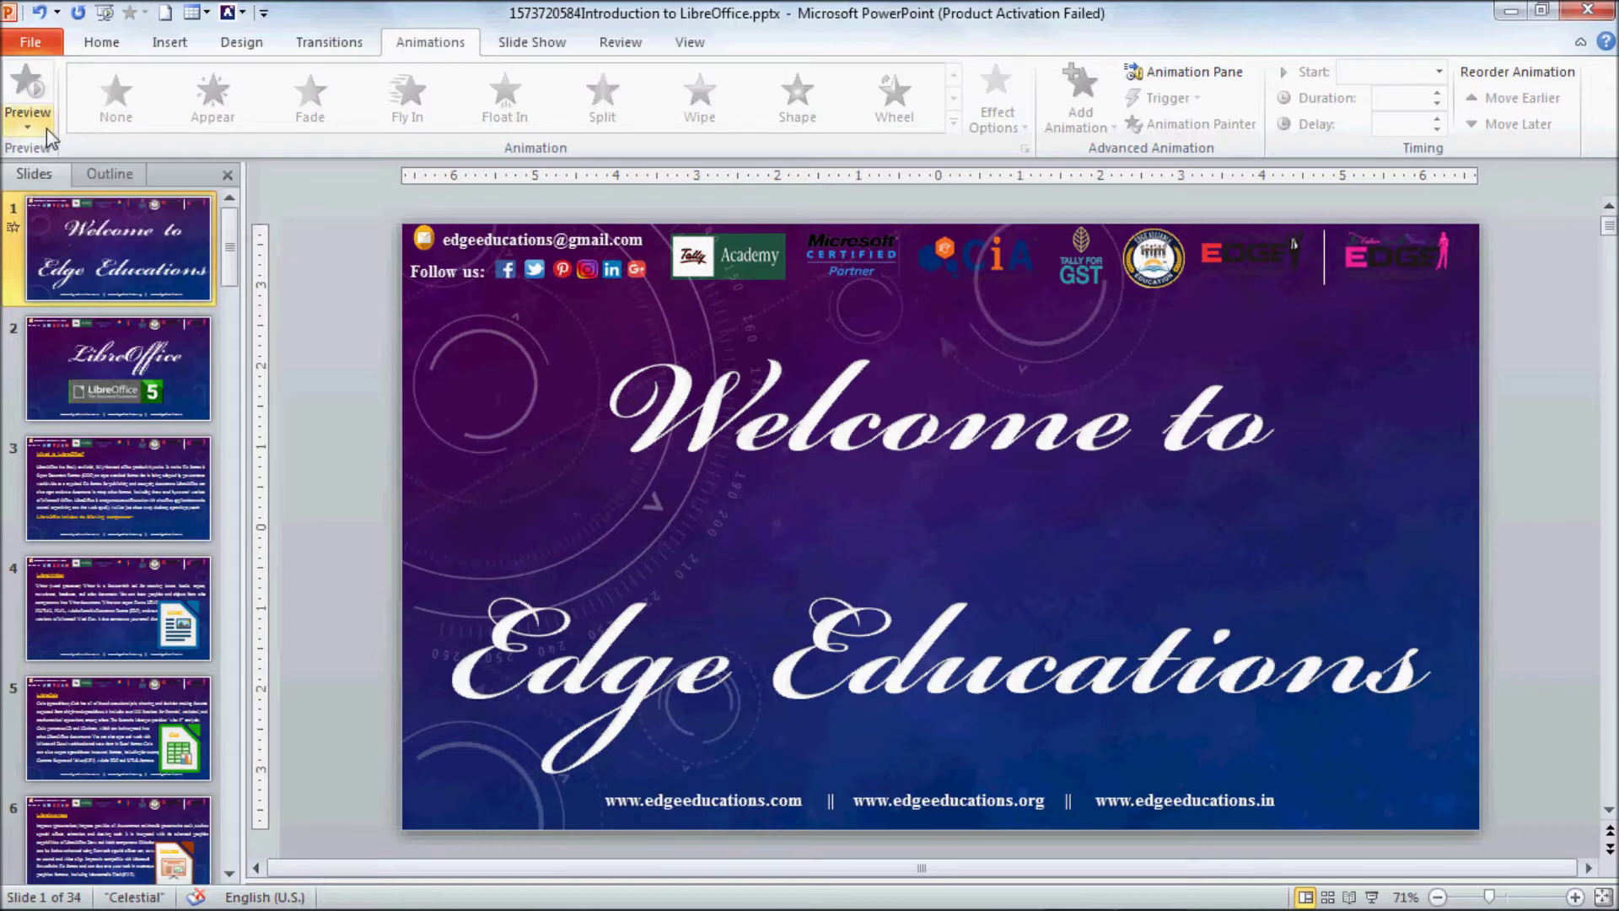
pyautogui.click(365, 44)
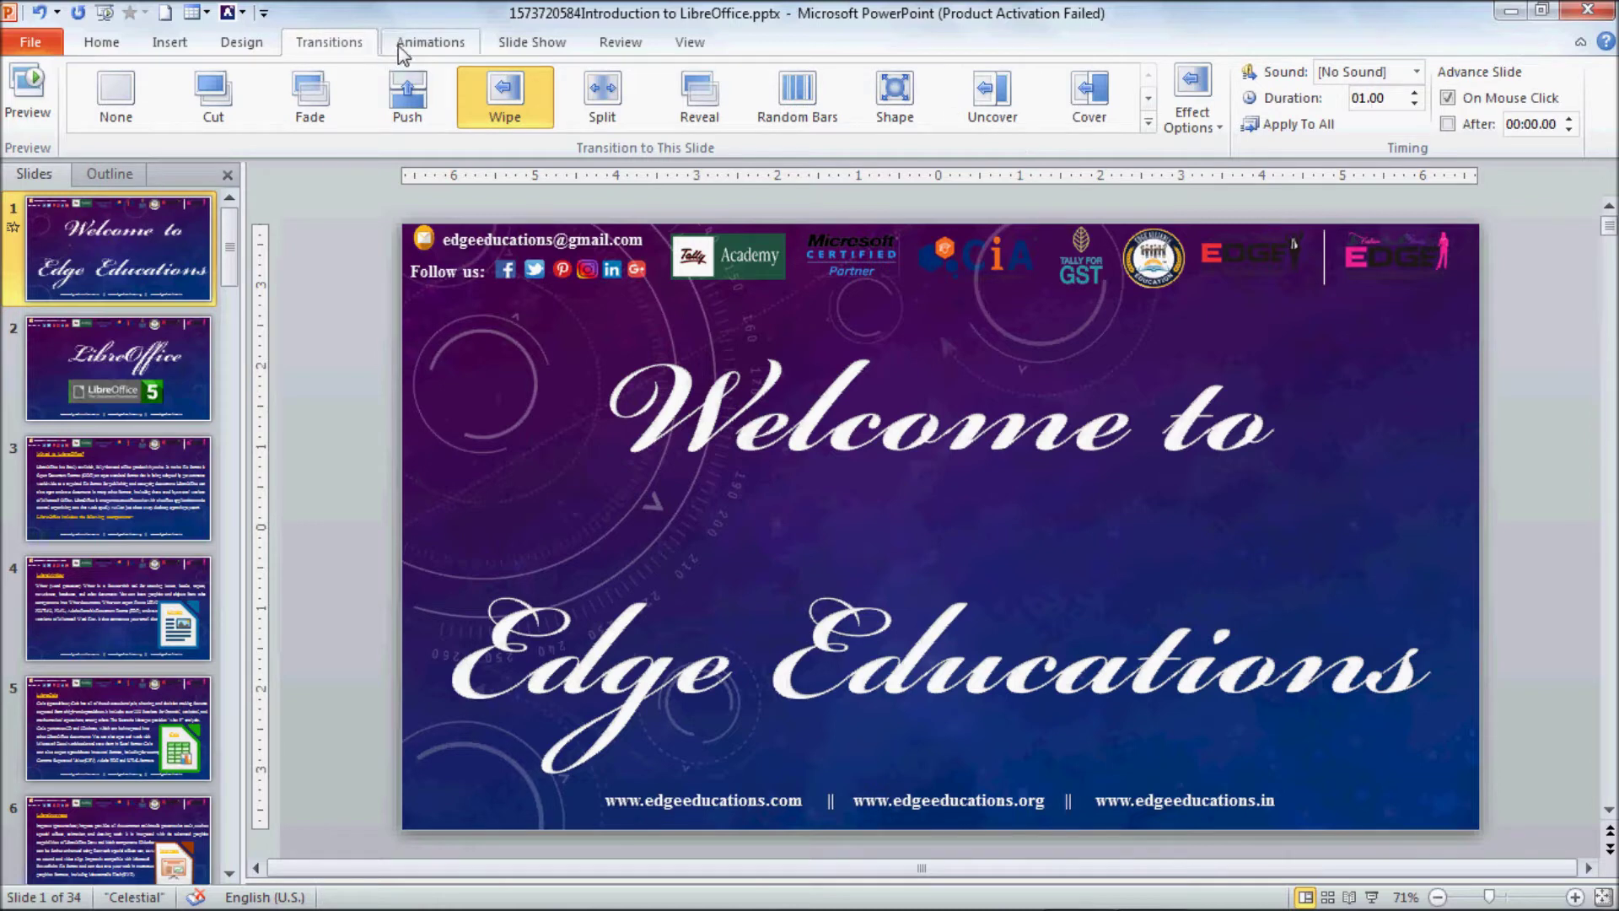
pyautogui.click(402, 52)
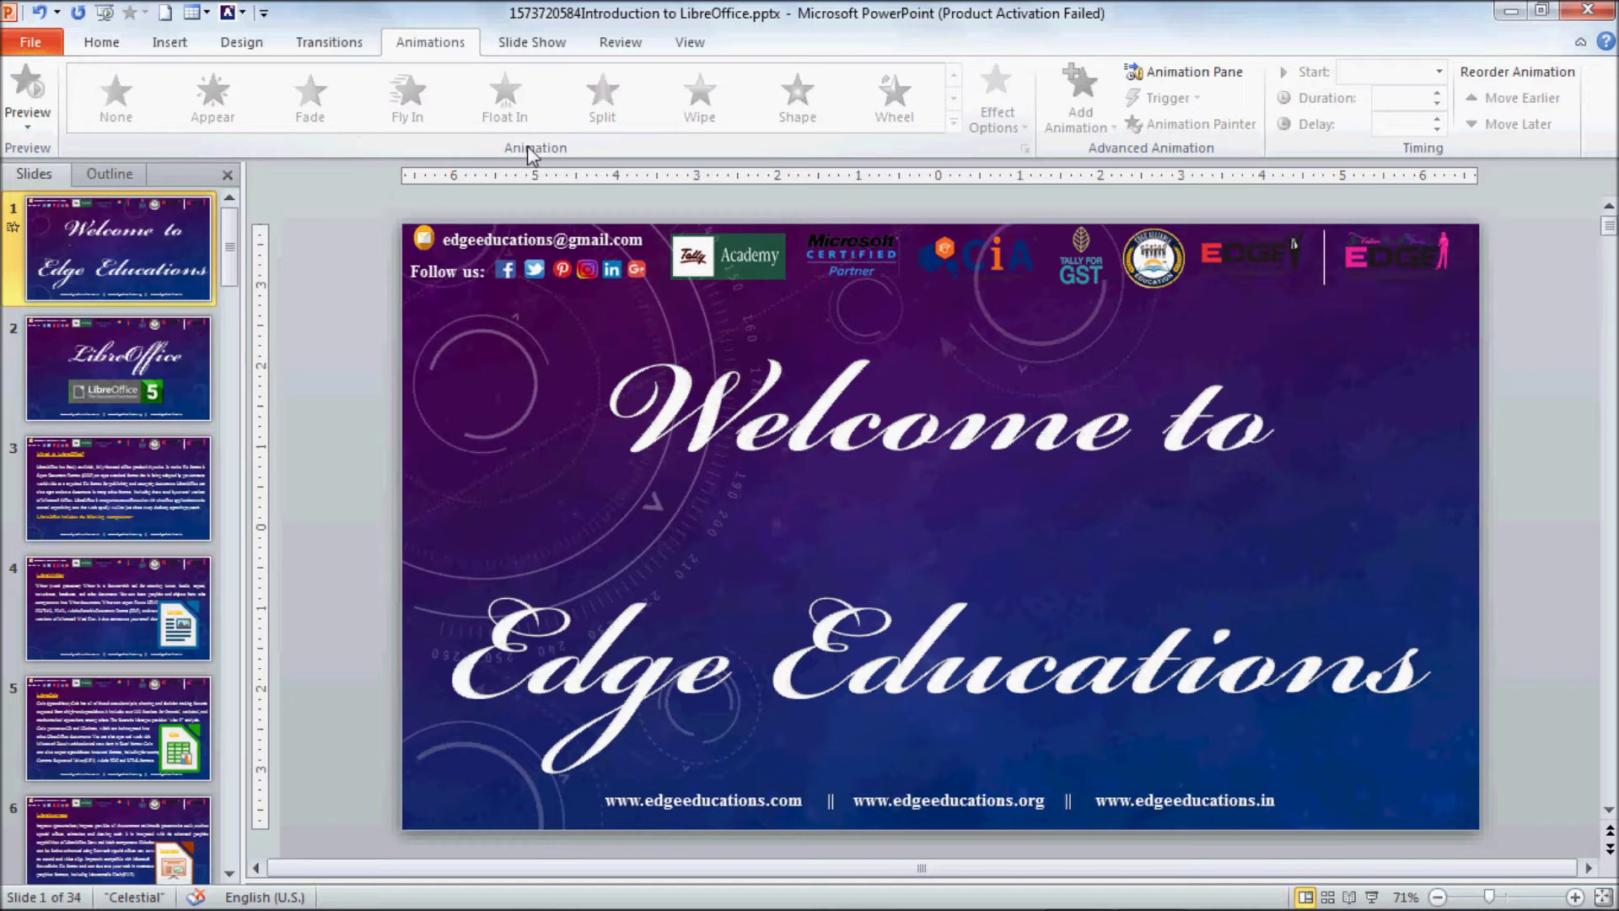
# - Select the welcome text box on slide 1 and examine the Entrance, Emphasis, Exit and Motion Paths animation effects
pyautogui.click(680, 453)
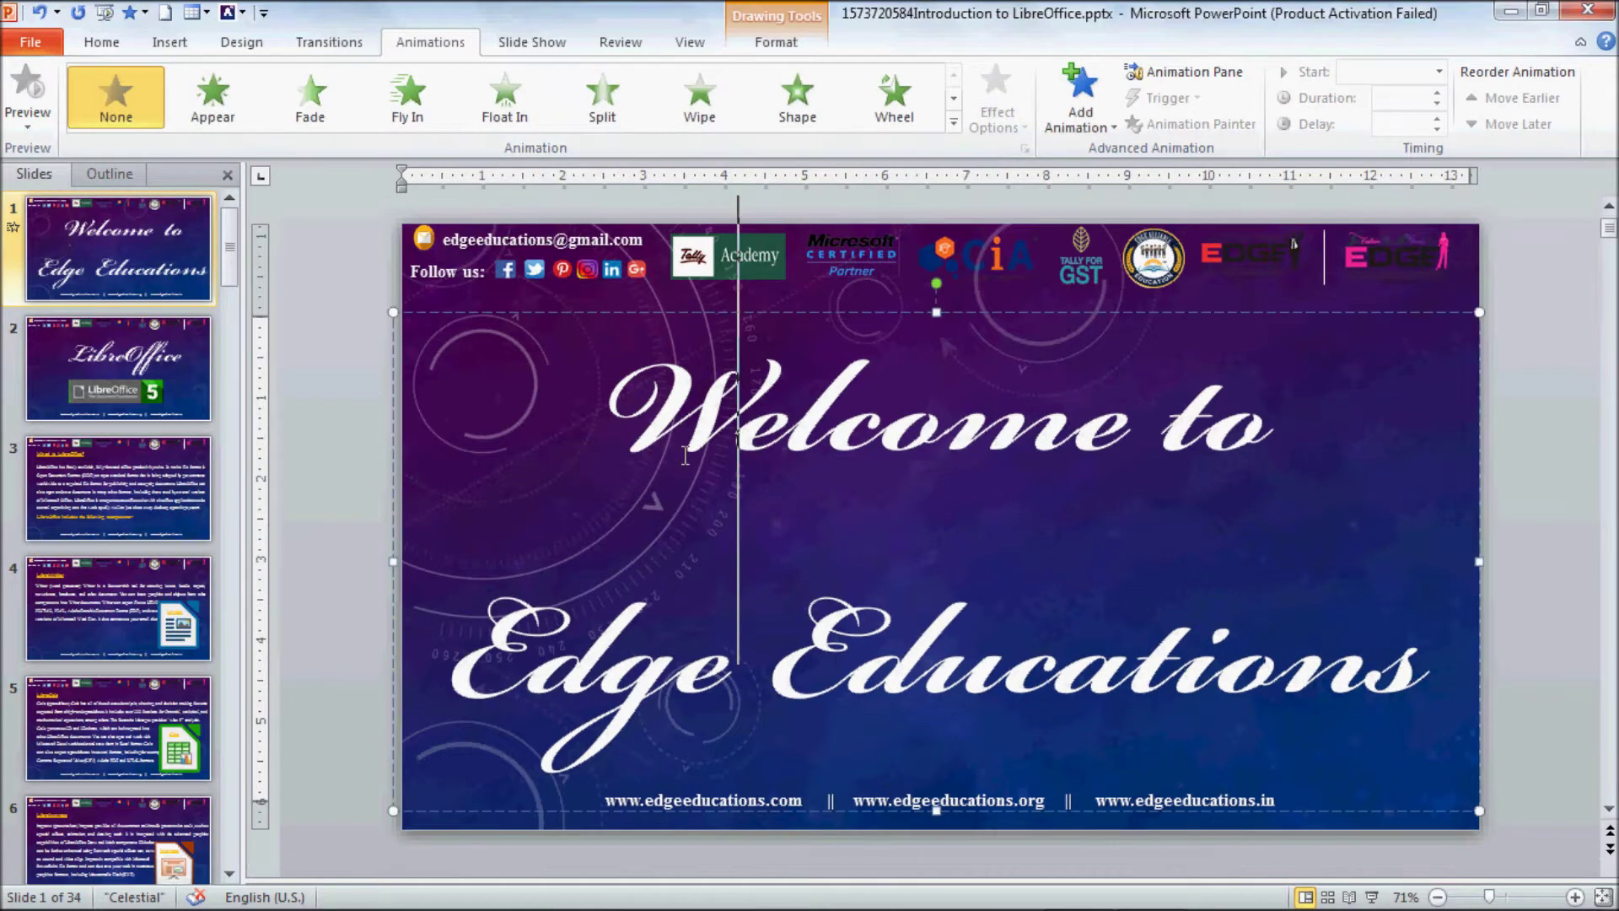
pyautogui.click(650, 314)
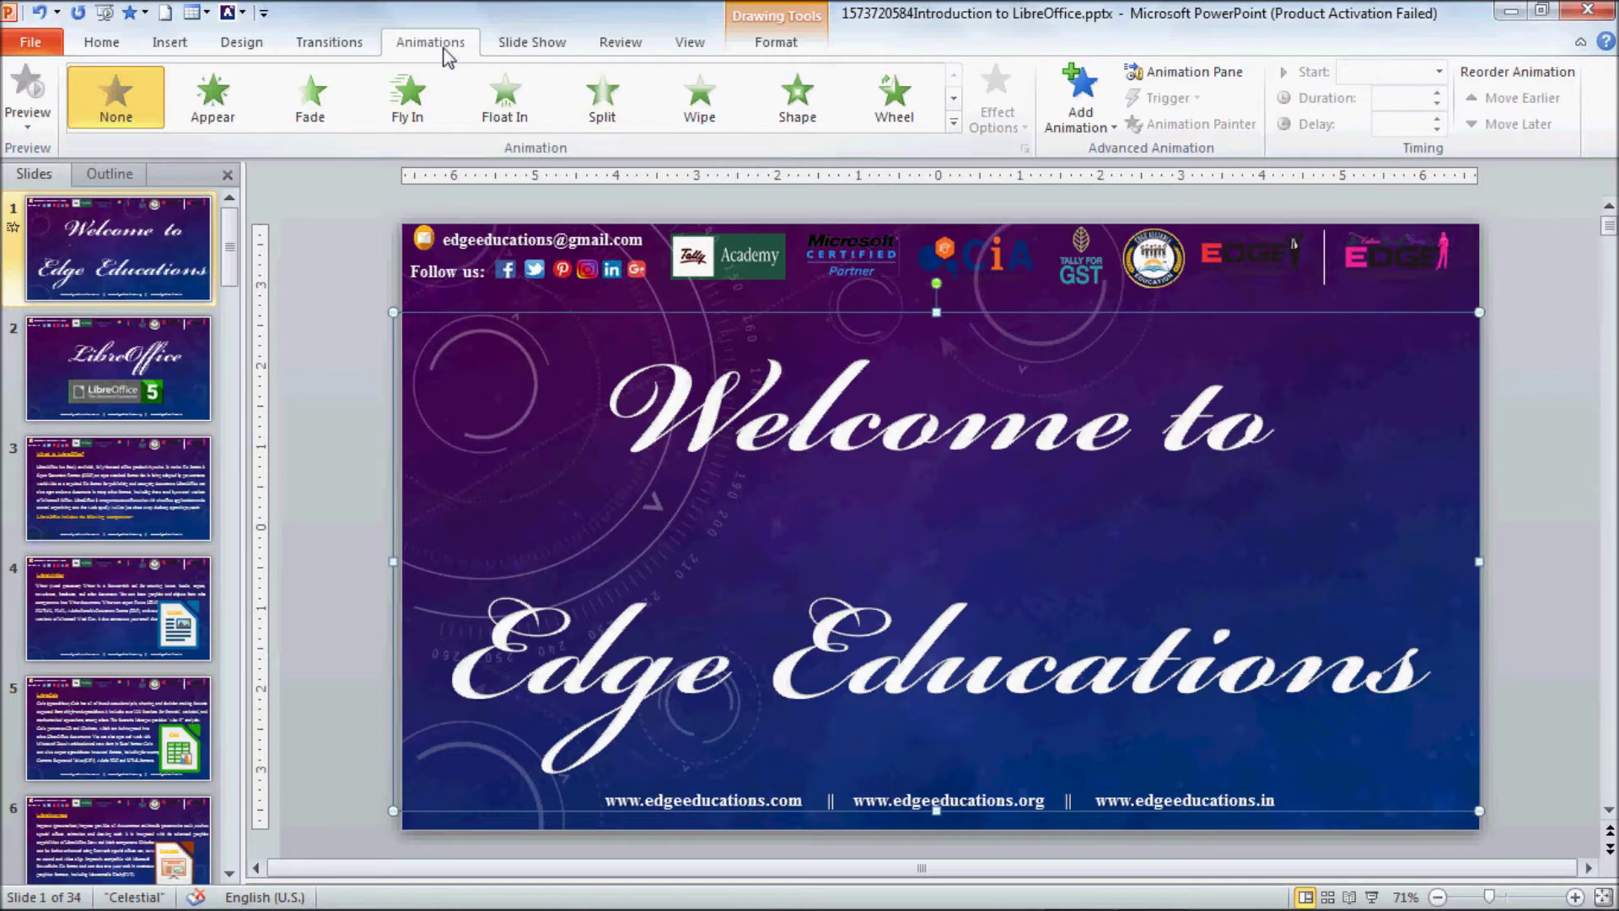
pyautogui.click(954, 123)
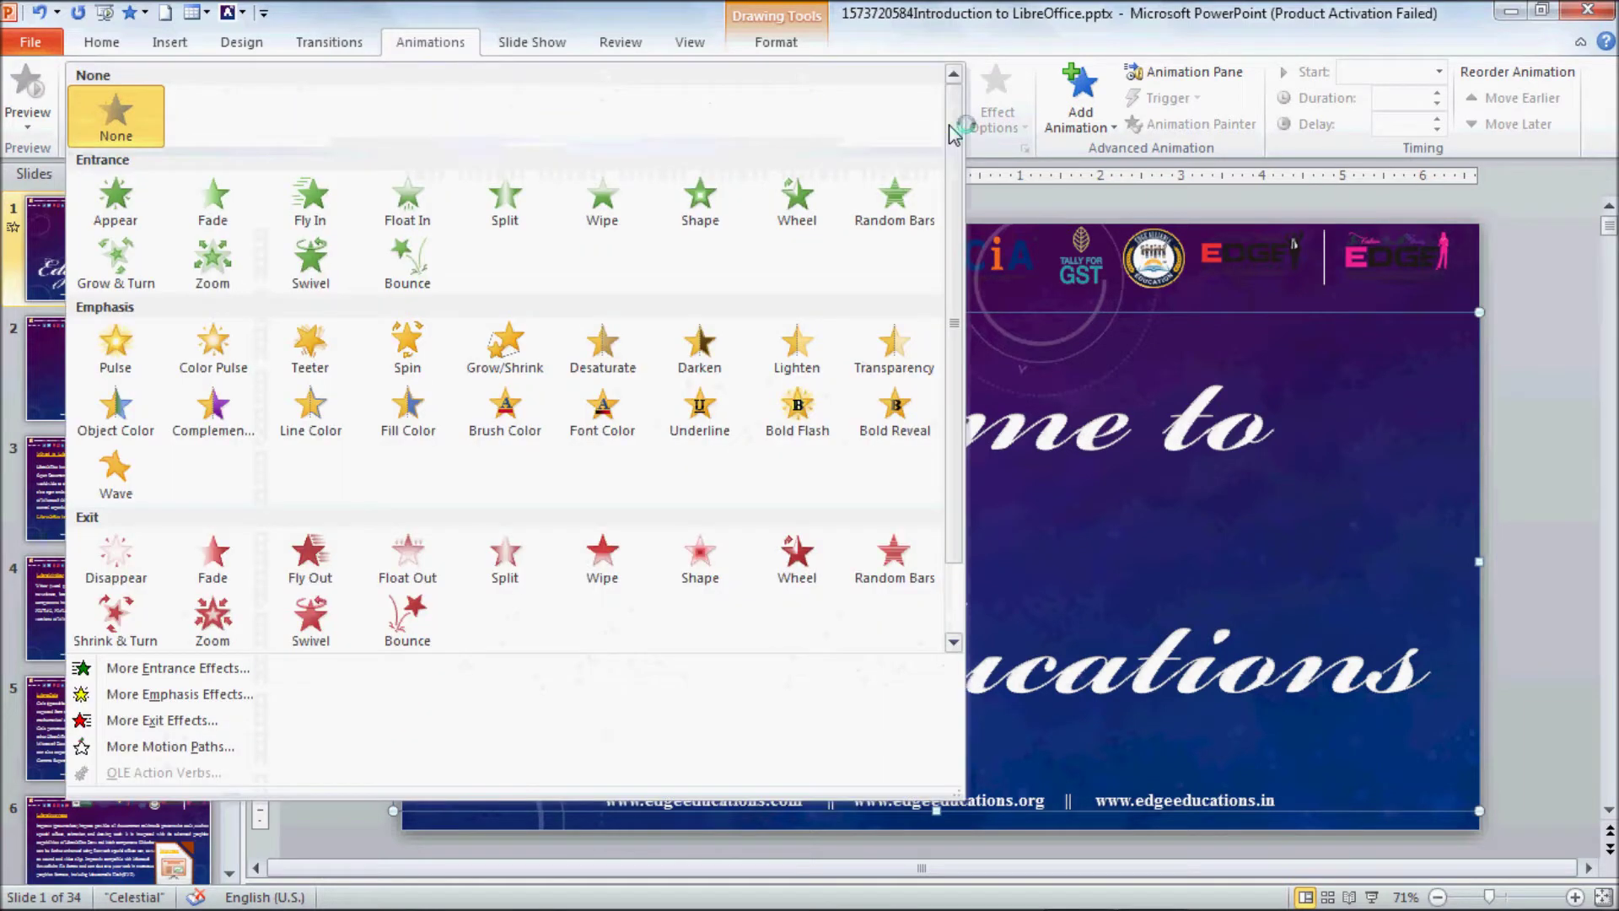
pyautogui.moveTo(954, 150)
pyautogui.mouseDown()
pyautogui.moveTo(955, 246)
pyautogui.moveTo(969, 134)
pyautogui.mouseUp()
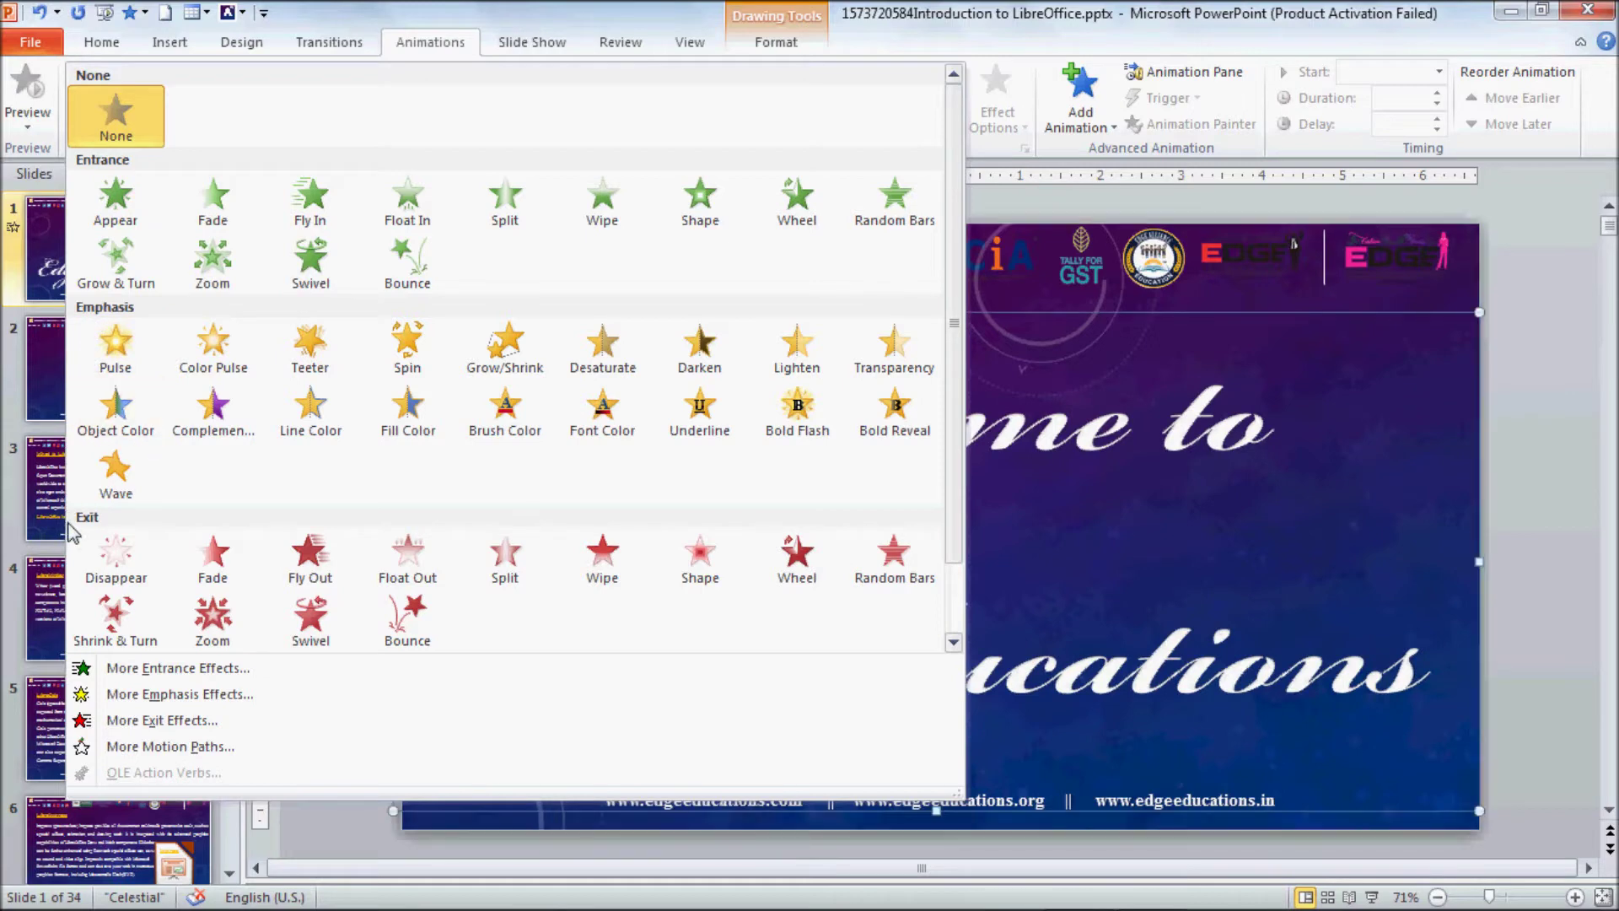
pyautogui.scroll(-1, 187, 539)
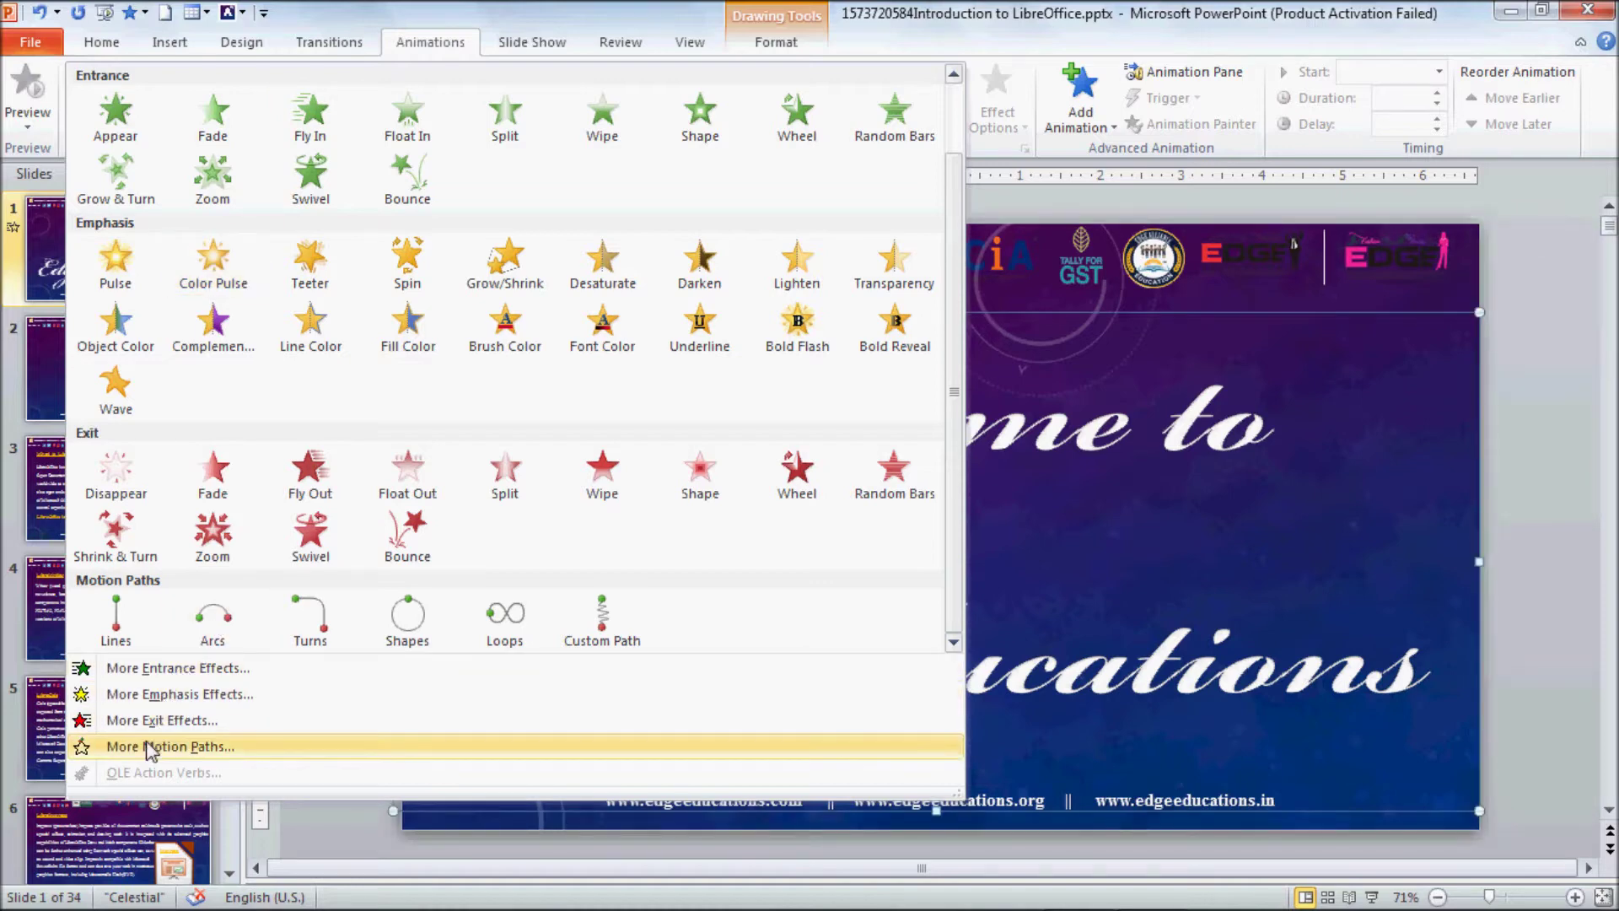
pyautogui.click(309, 817)
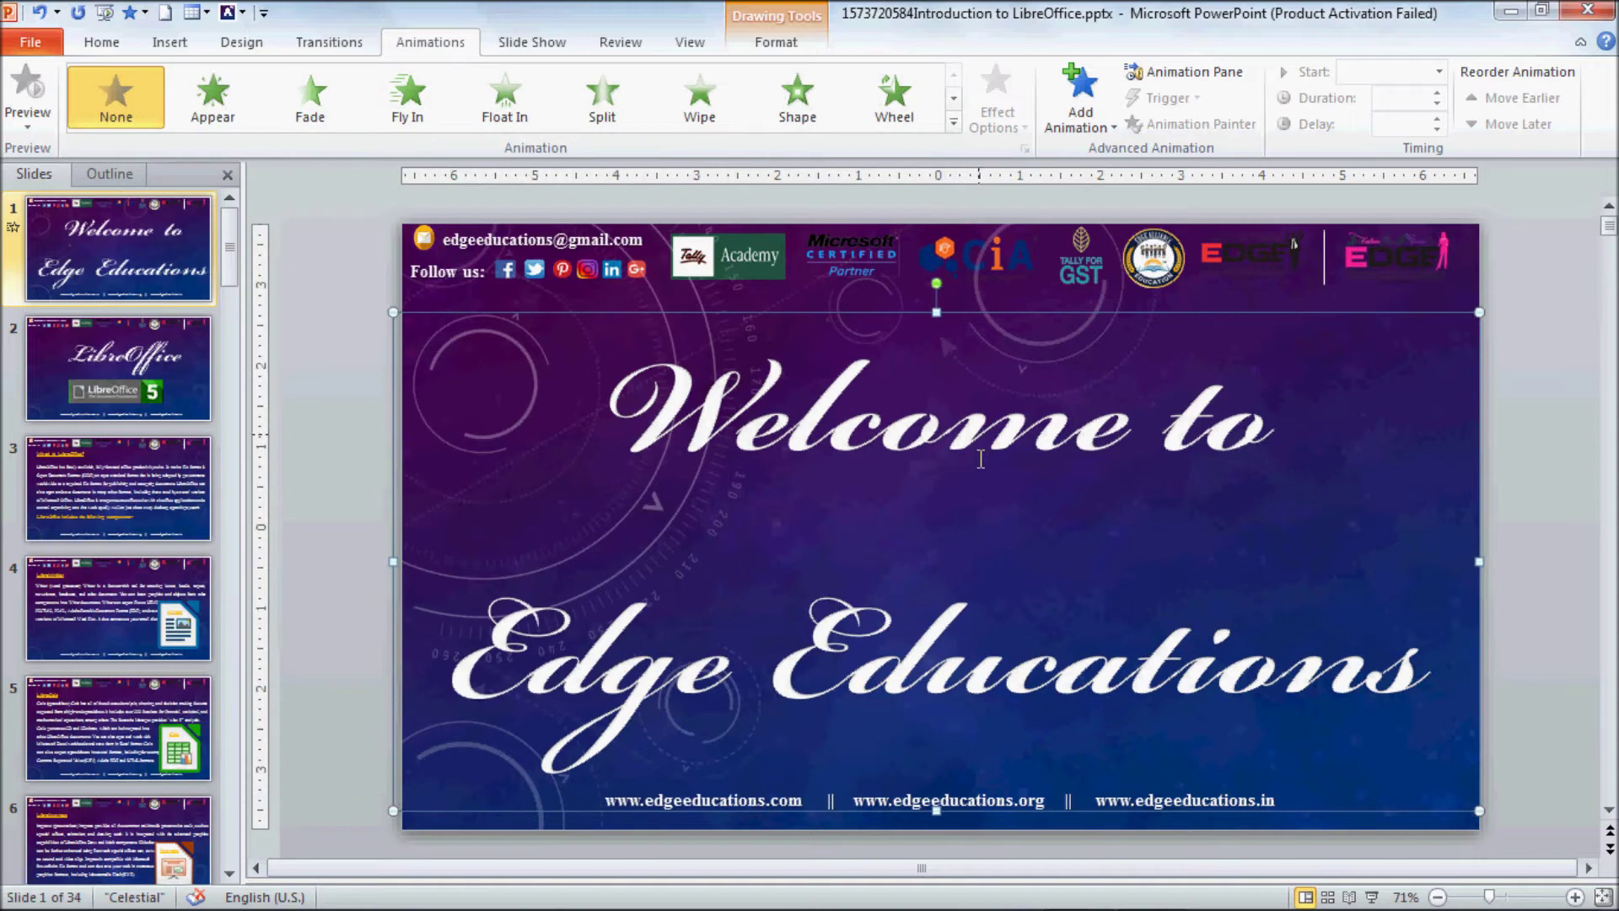
# - Apply the Zoom entrance animation to the welcome text on slide 1 and preview it
pyautogui.click(955, 126)
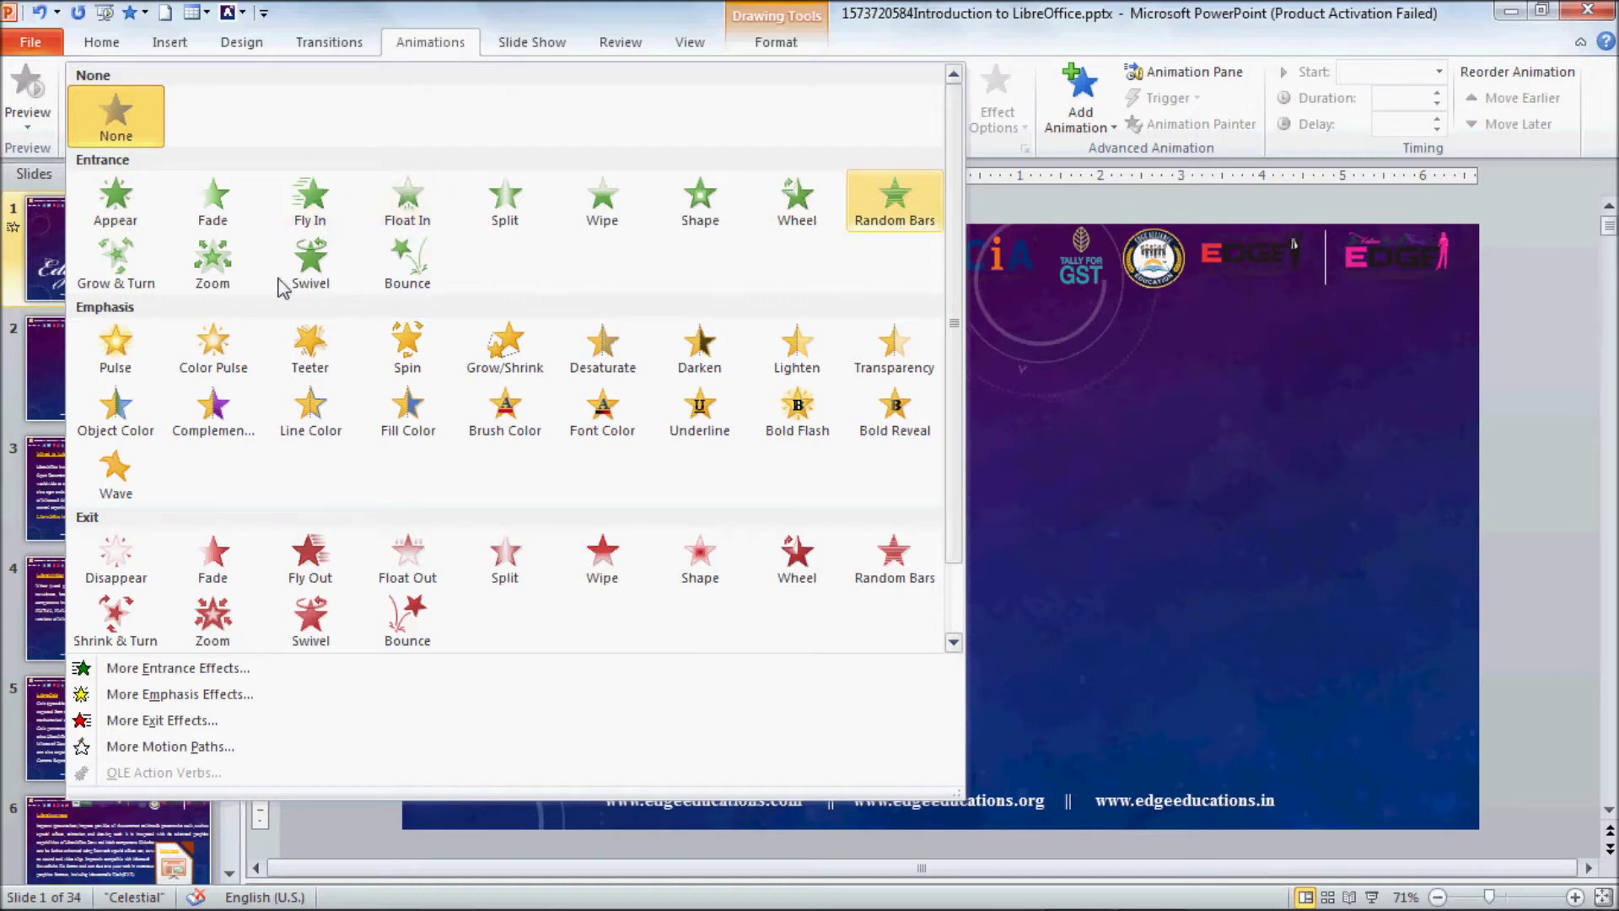
pyautogui.click(224, 276)
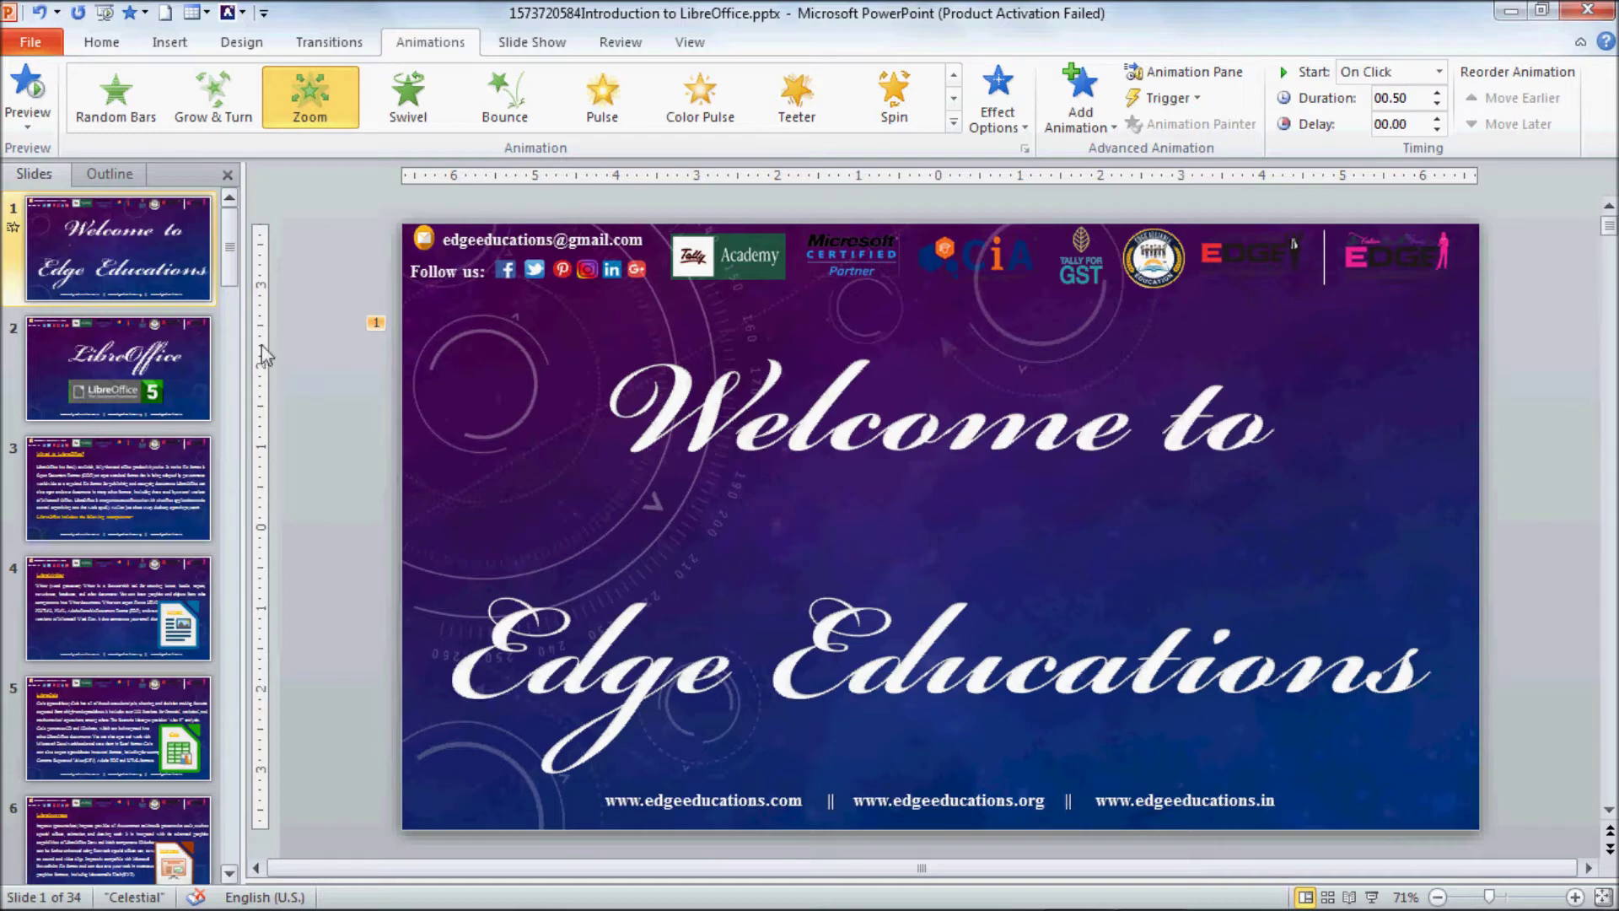
pyautogui.click(310, 111)
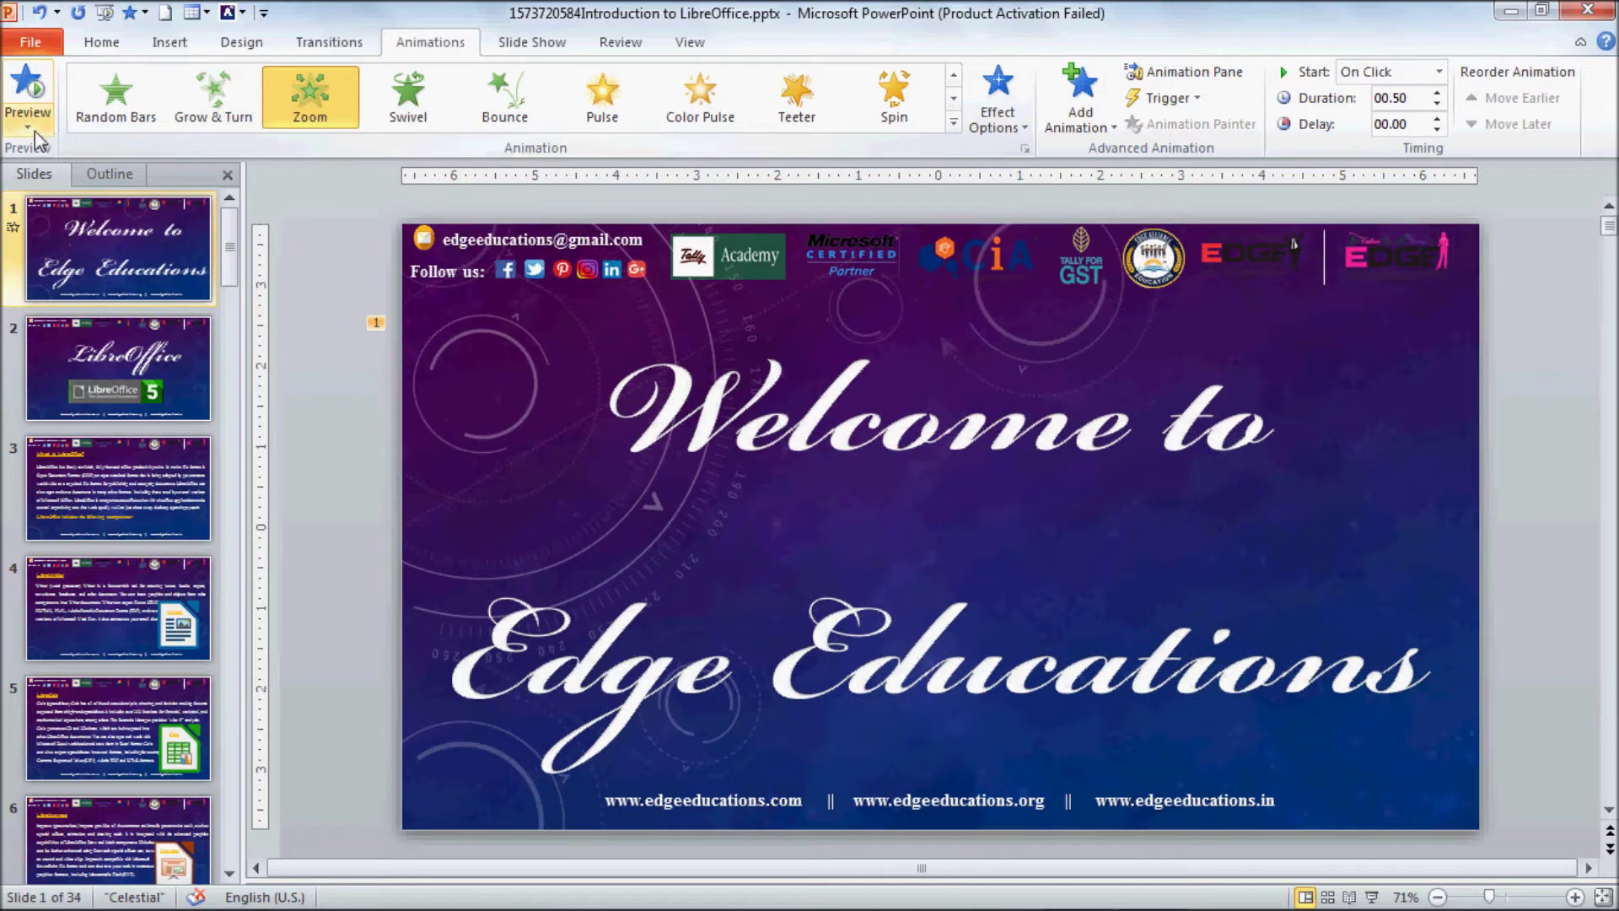
pyautogui.click(32, 99)
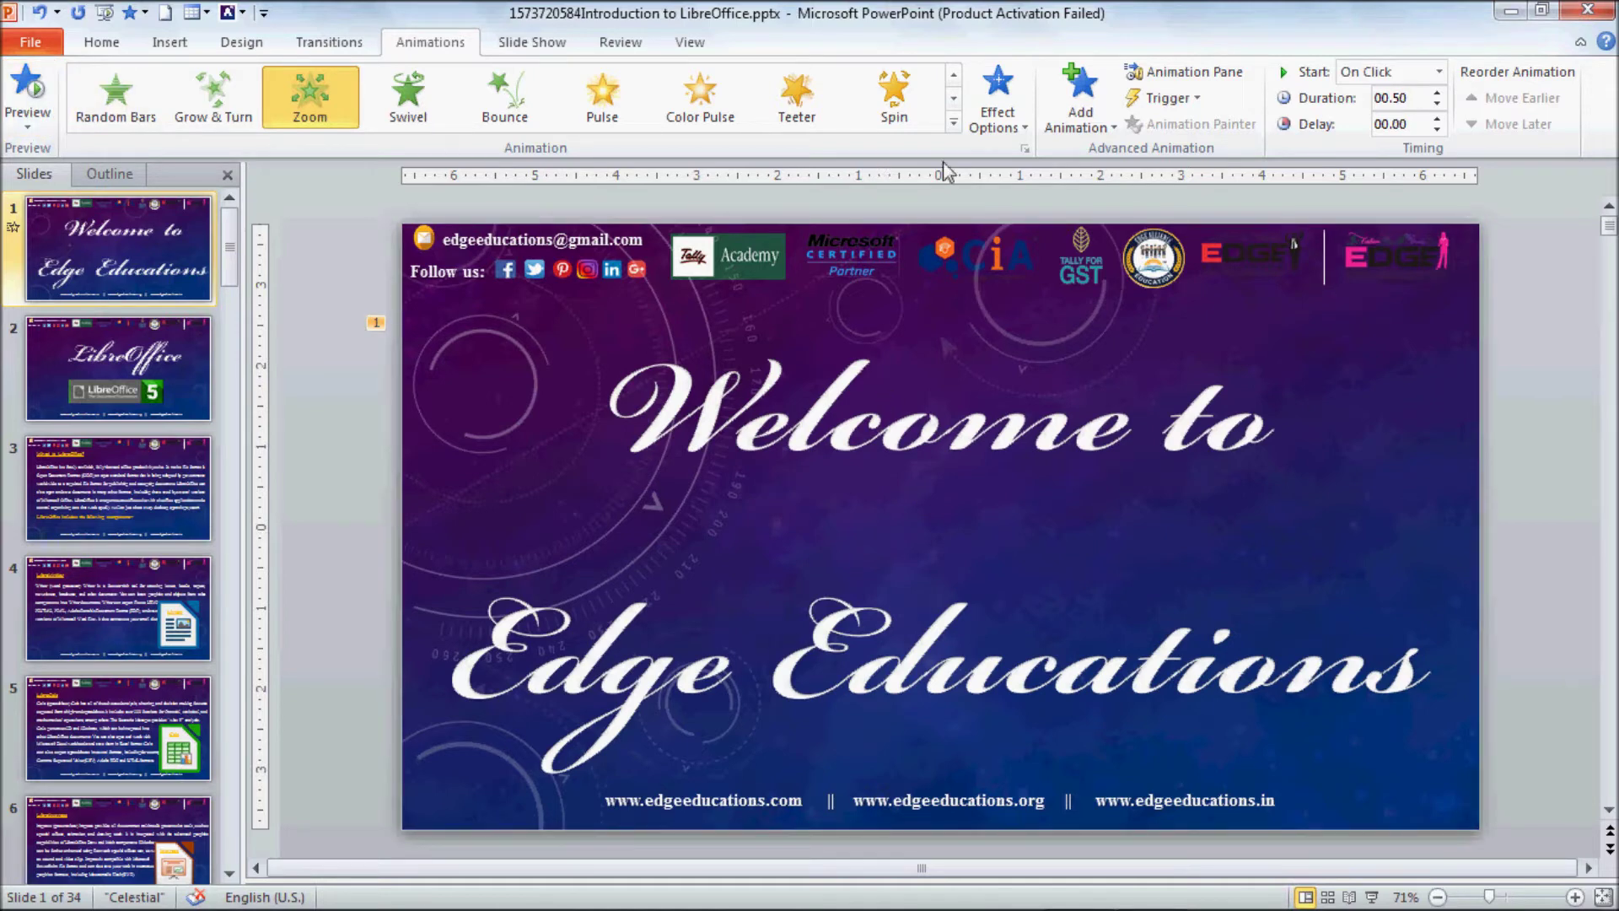
# - Try the Bounce entrance animation on the welcome text of slide 1 and replace it with Grow & Turn
pyautogui.click(954, 123)
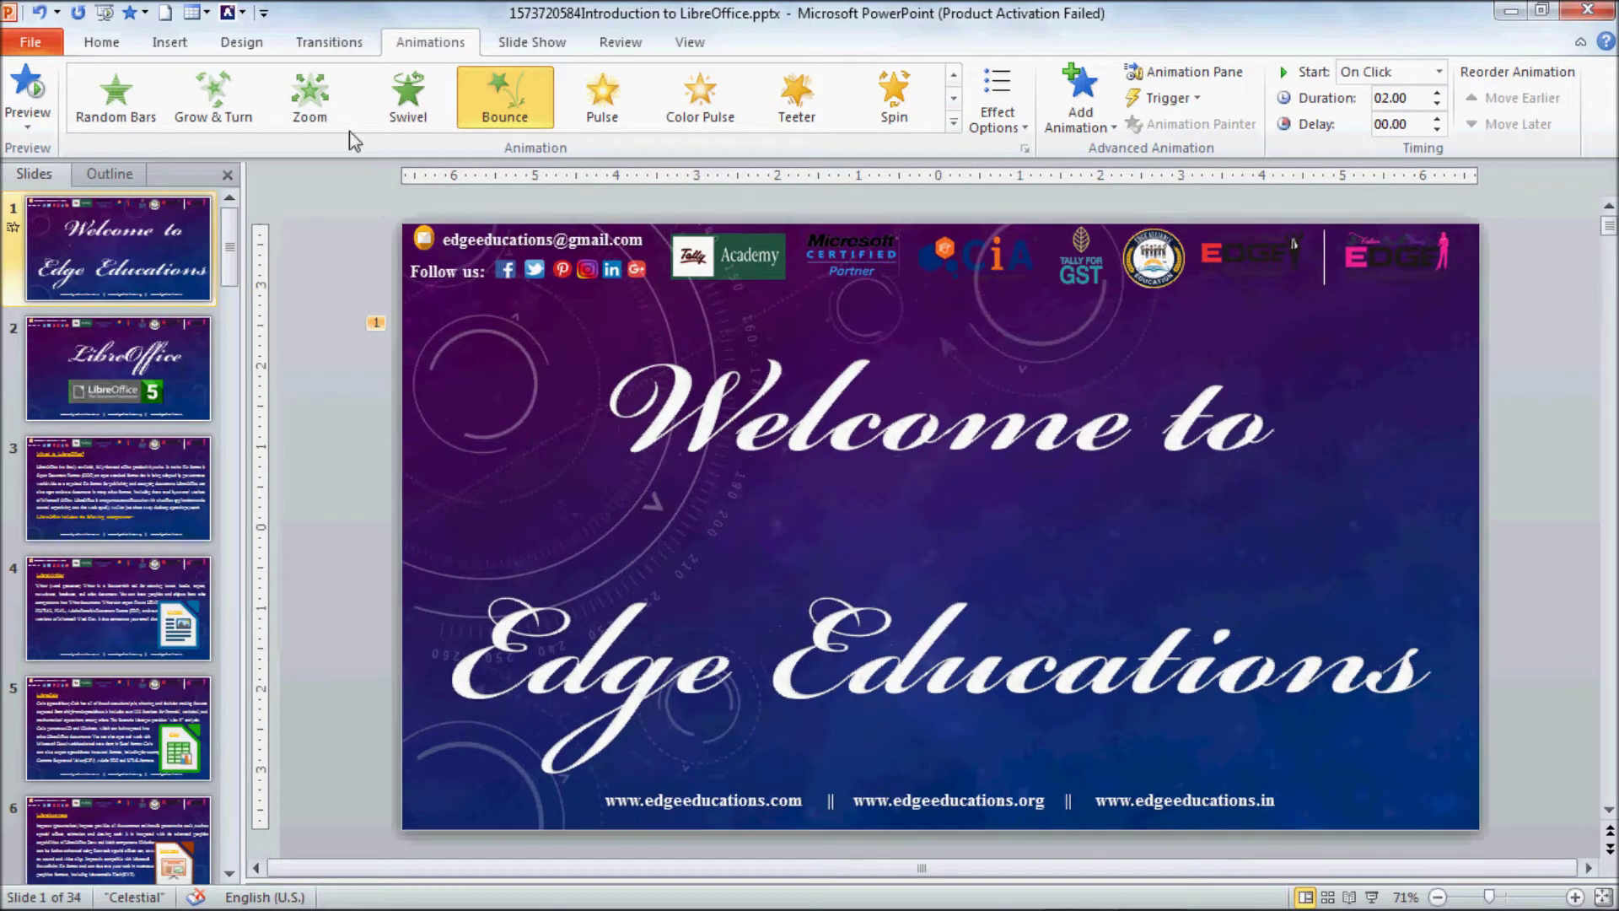
pyautogui.click(199, 104)
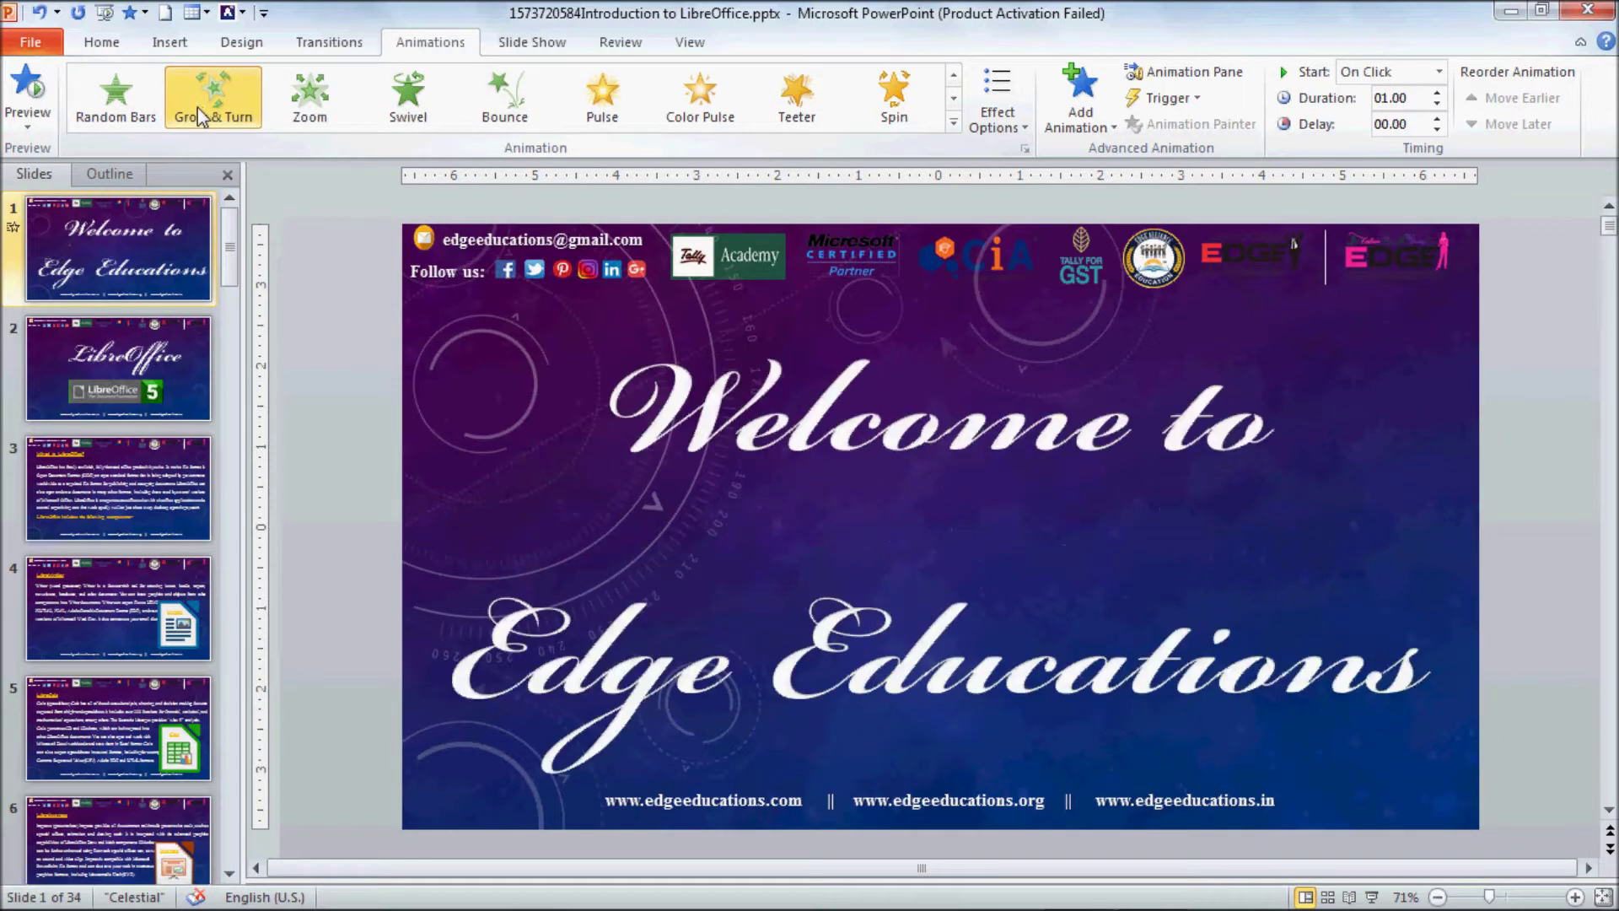
# - Apply the Grow/Shrink emphasis animation to the LibreOffice title text box on slide 2
pyautogui.click(138, 400)
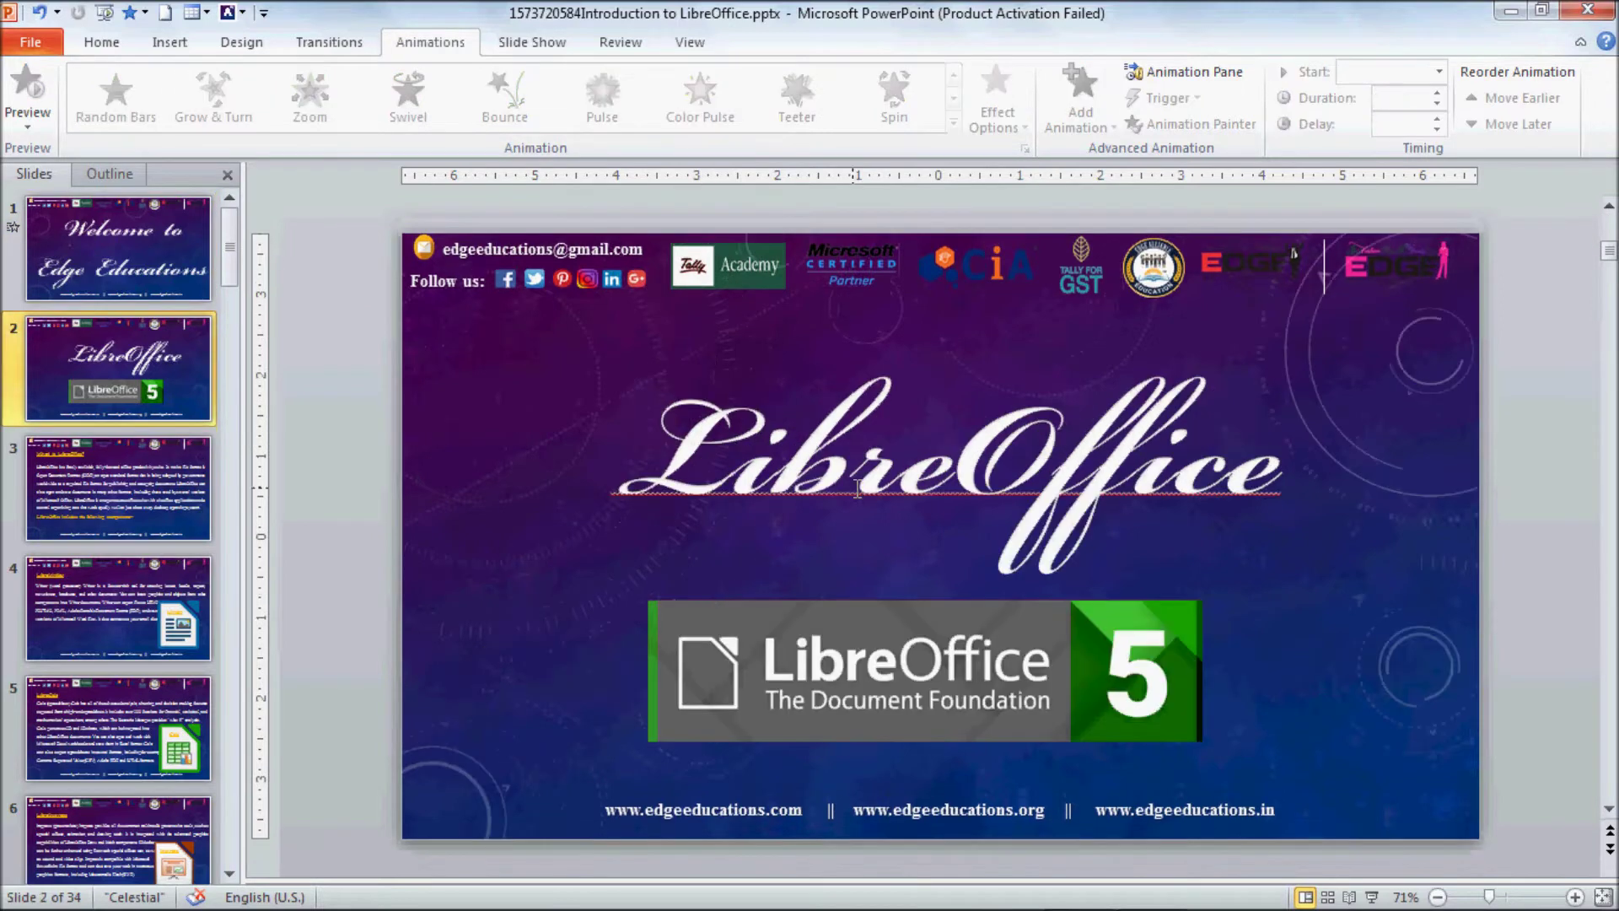
pyautogui.click(829, 605)
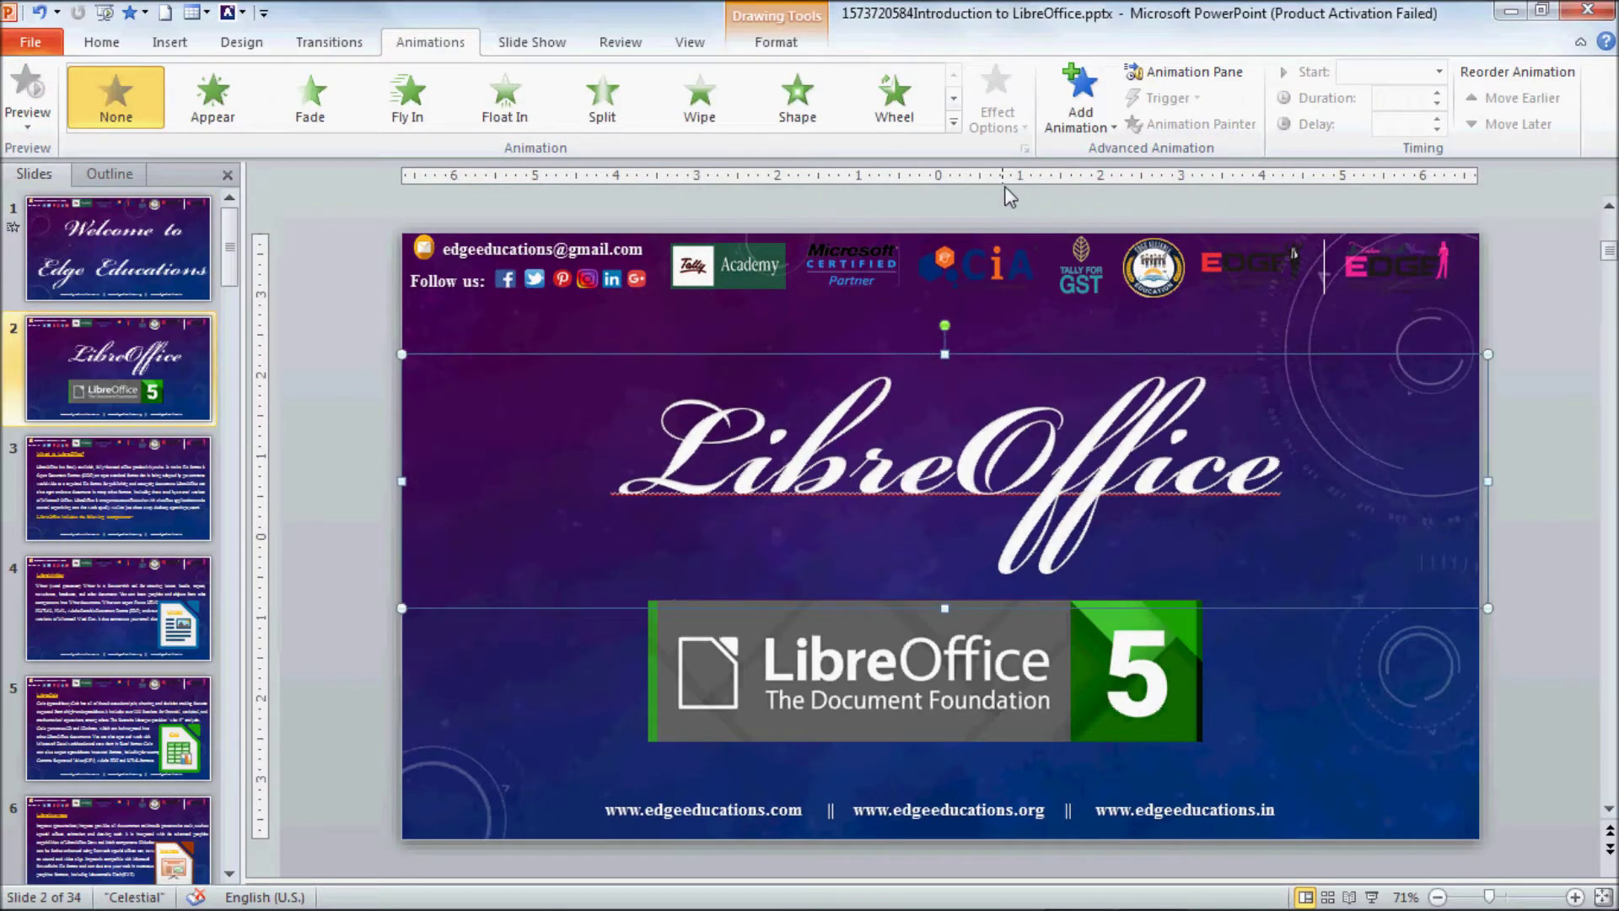
pyautogui.click(952, 125)
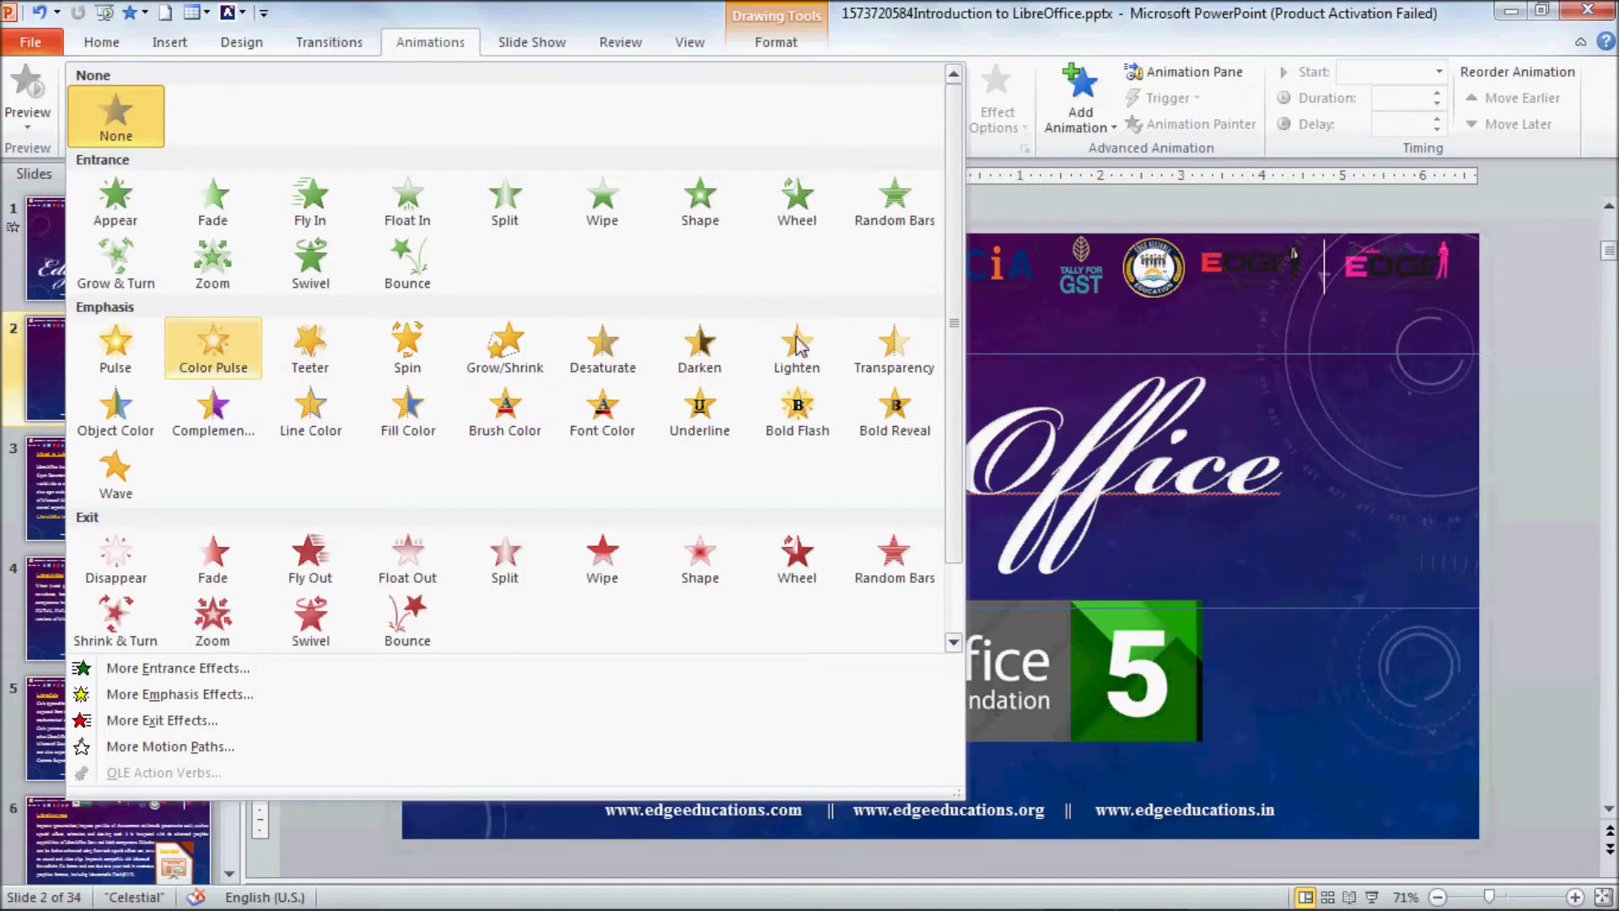
pyautogui.click(506, 350)
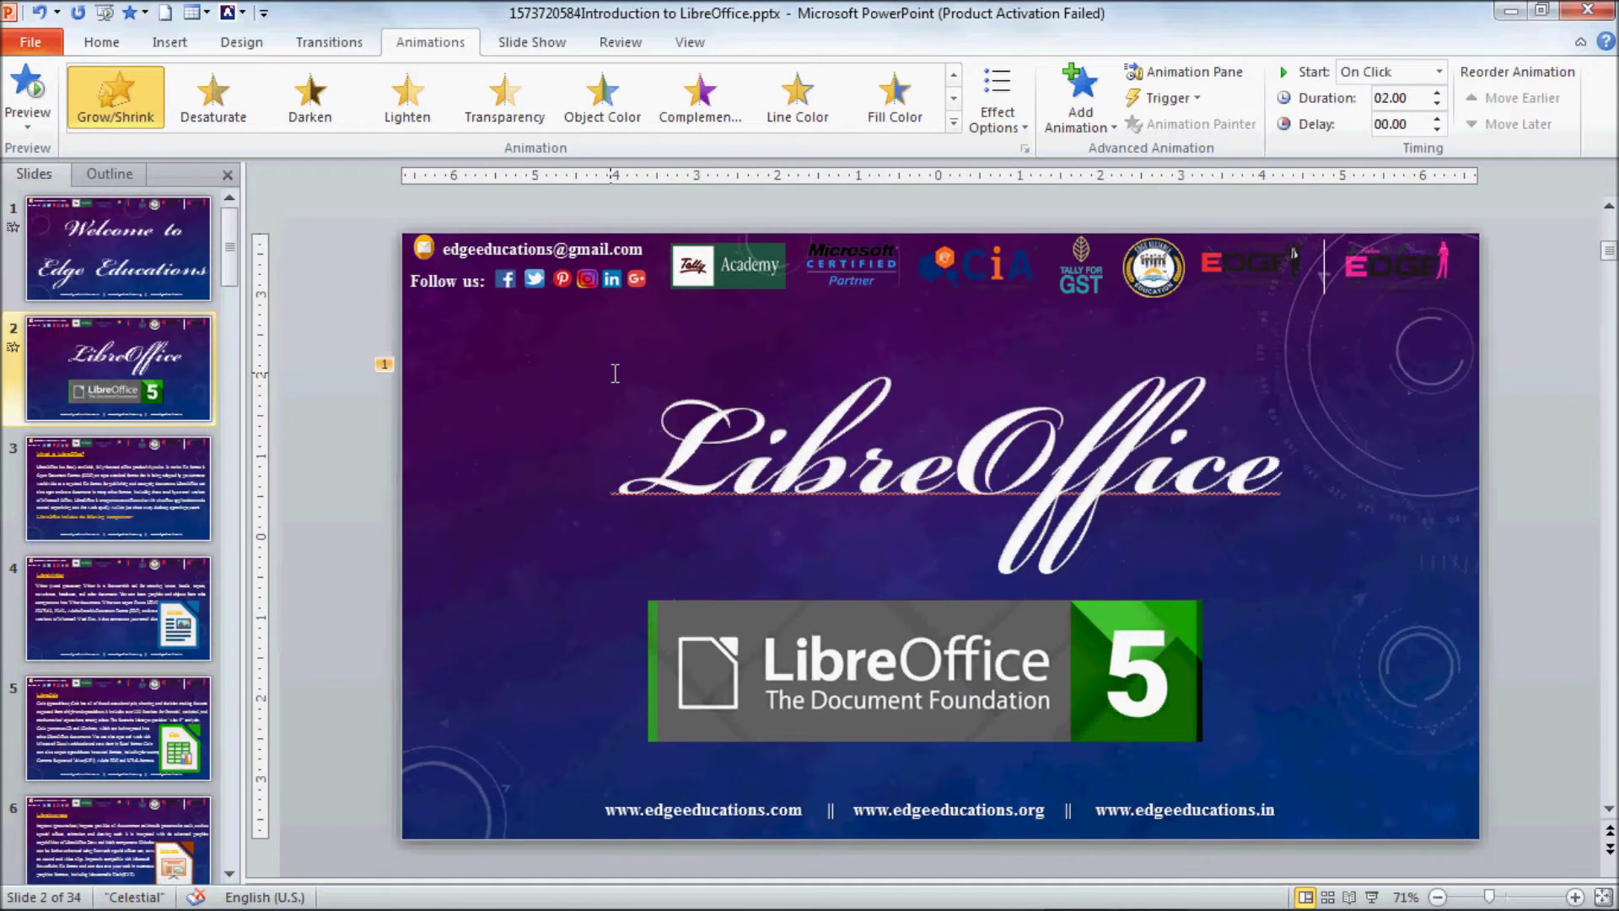
# - Try the Fill Color and Line Color emphasis animations on the slide 2 LibreOffice title and replace them with Spin
pyautogui.click(894, 95)
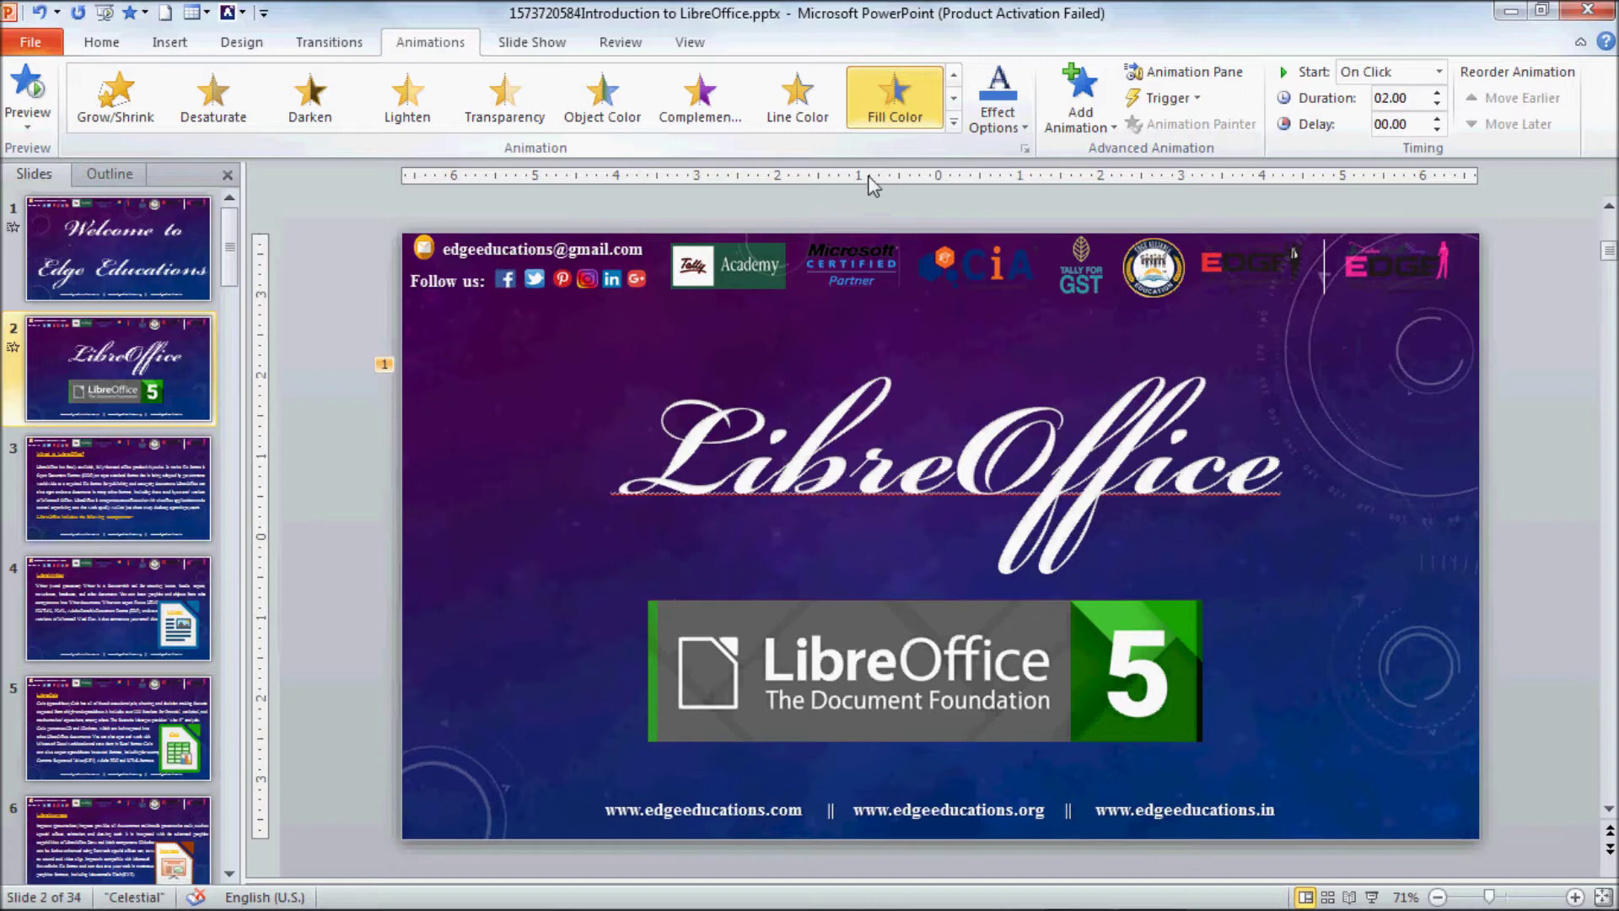
pyautogui.click(797, 94)
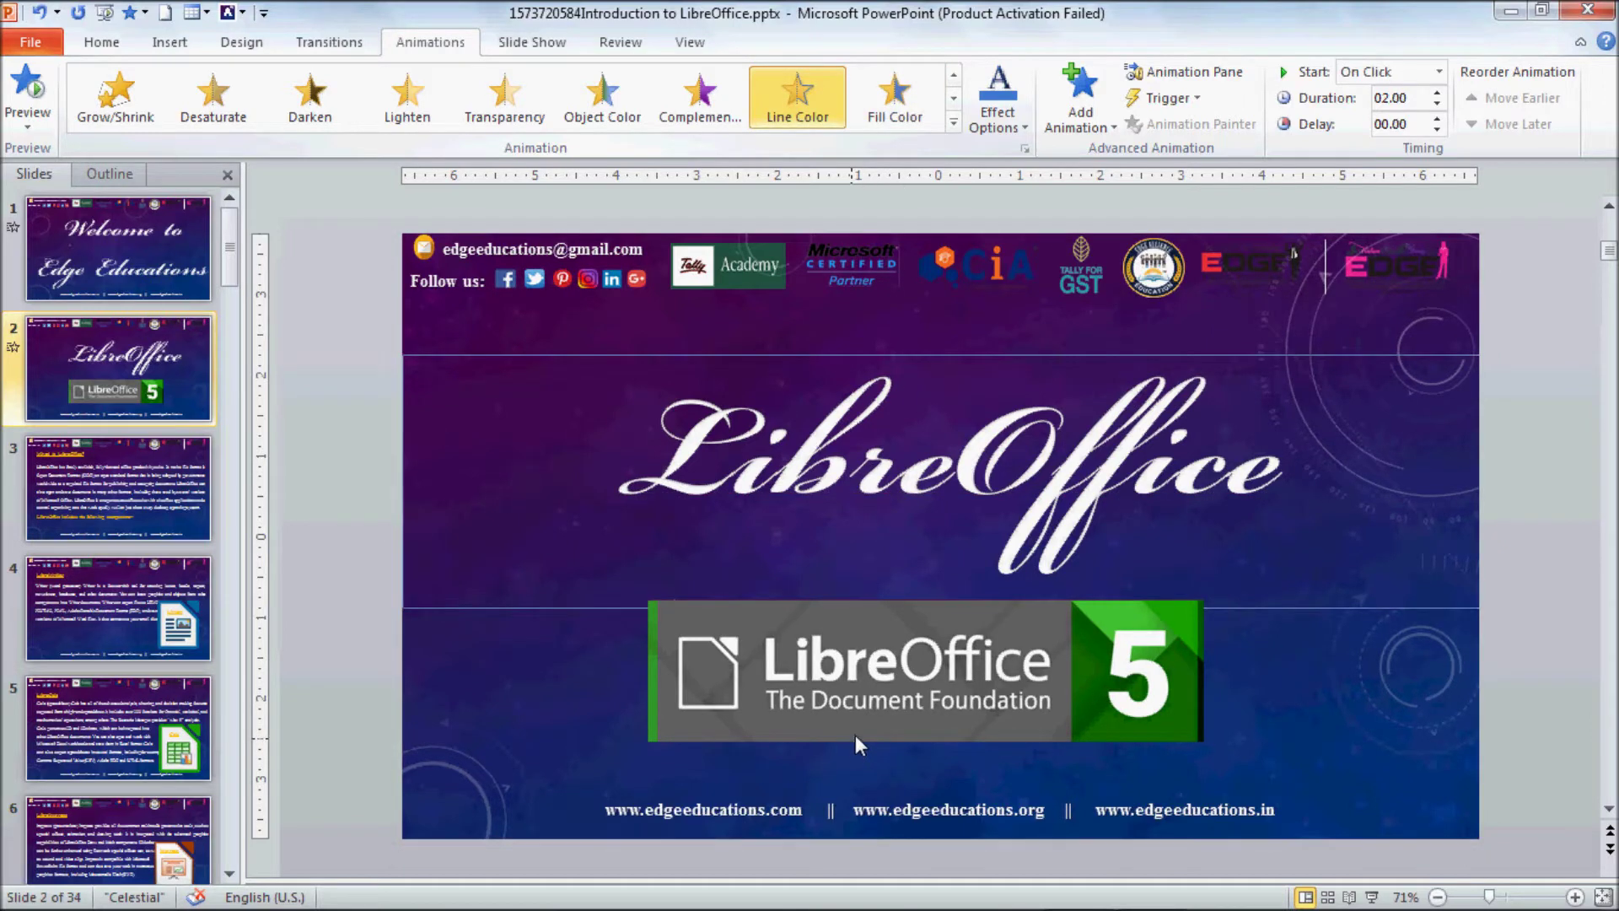
pyautogui.click(954, 122)
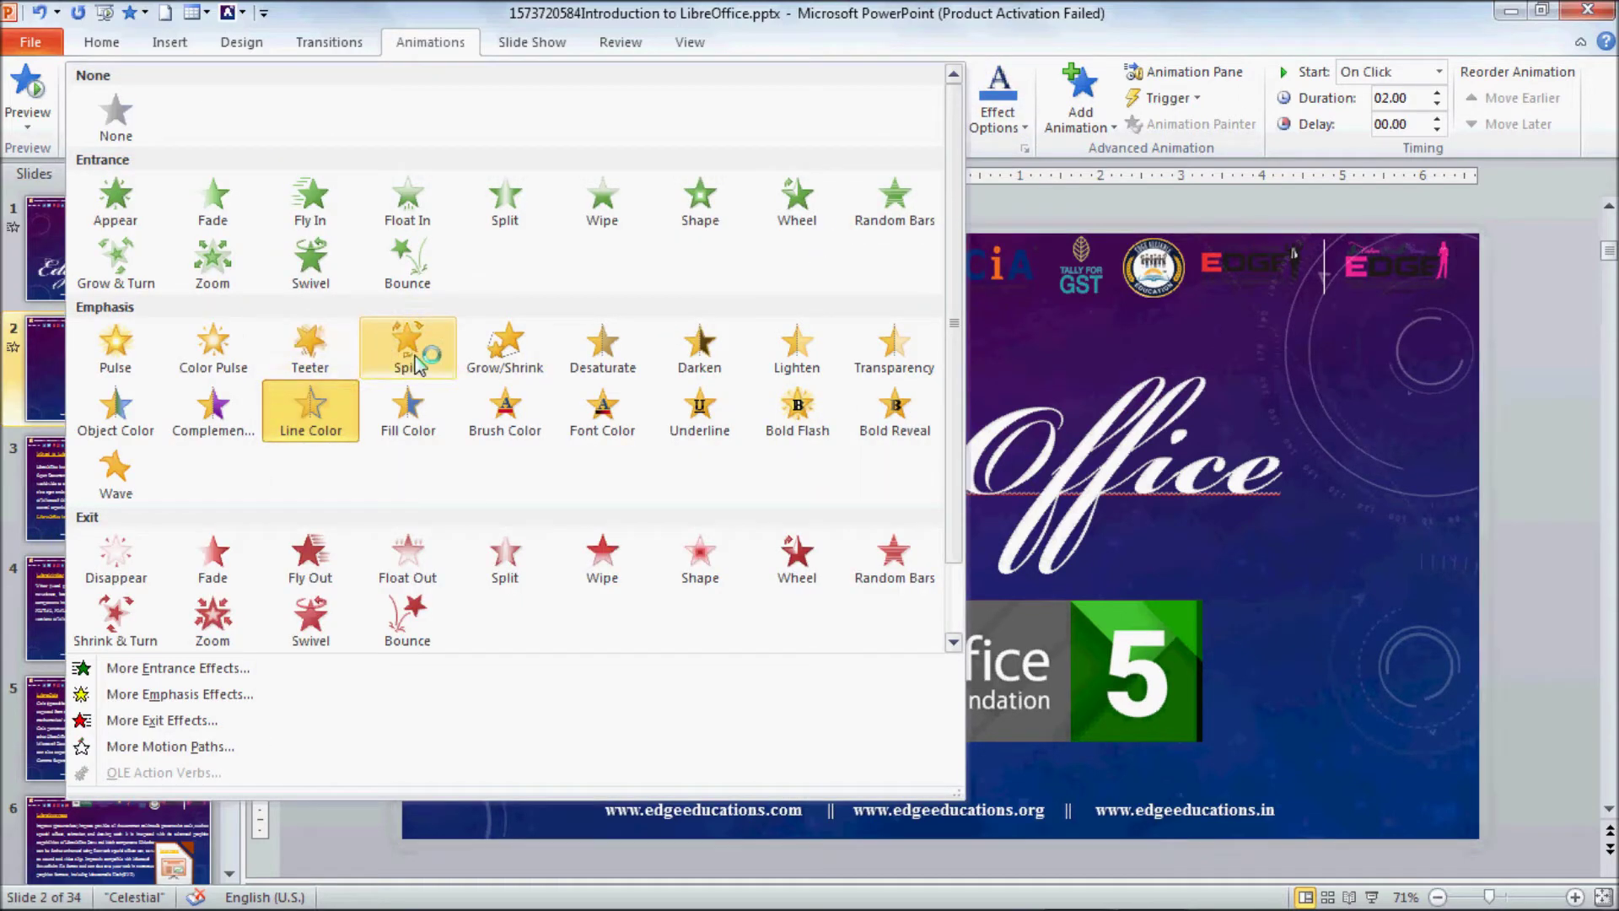
pyautogui.press('Escape')
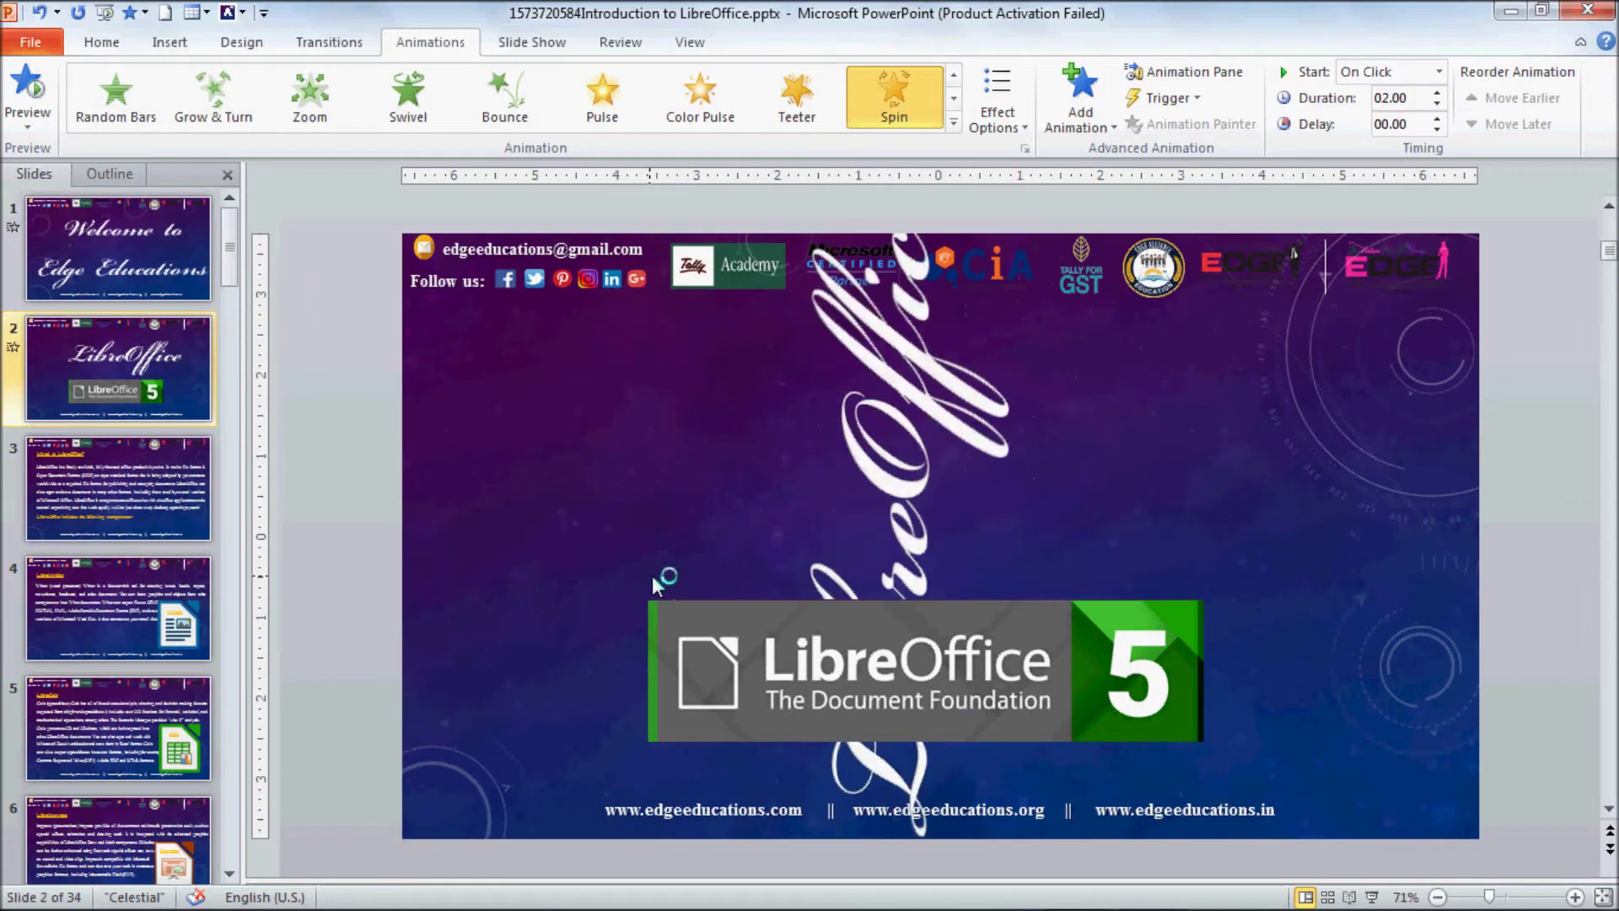
# - Apply the Fade exit animation to the LibreOffice 5 logo picture on slide 2
pyautogui.click(710, 685)
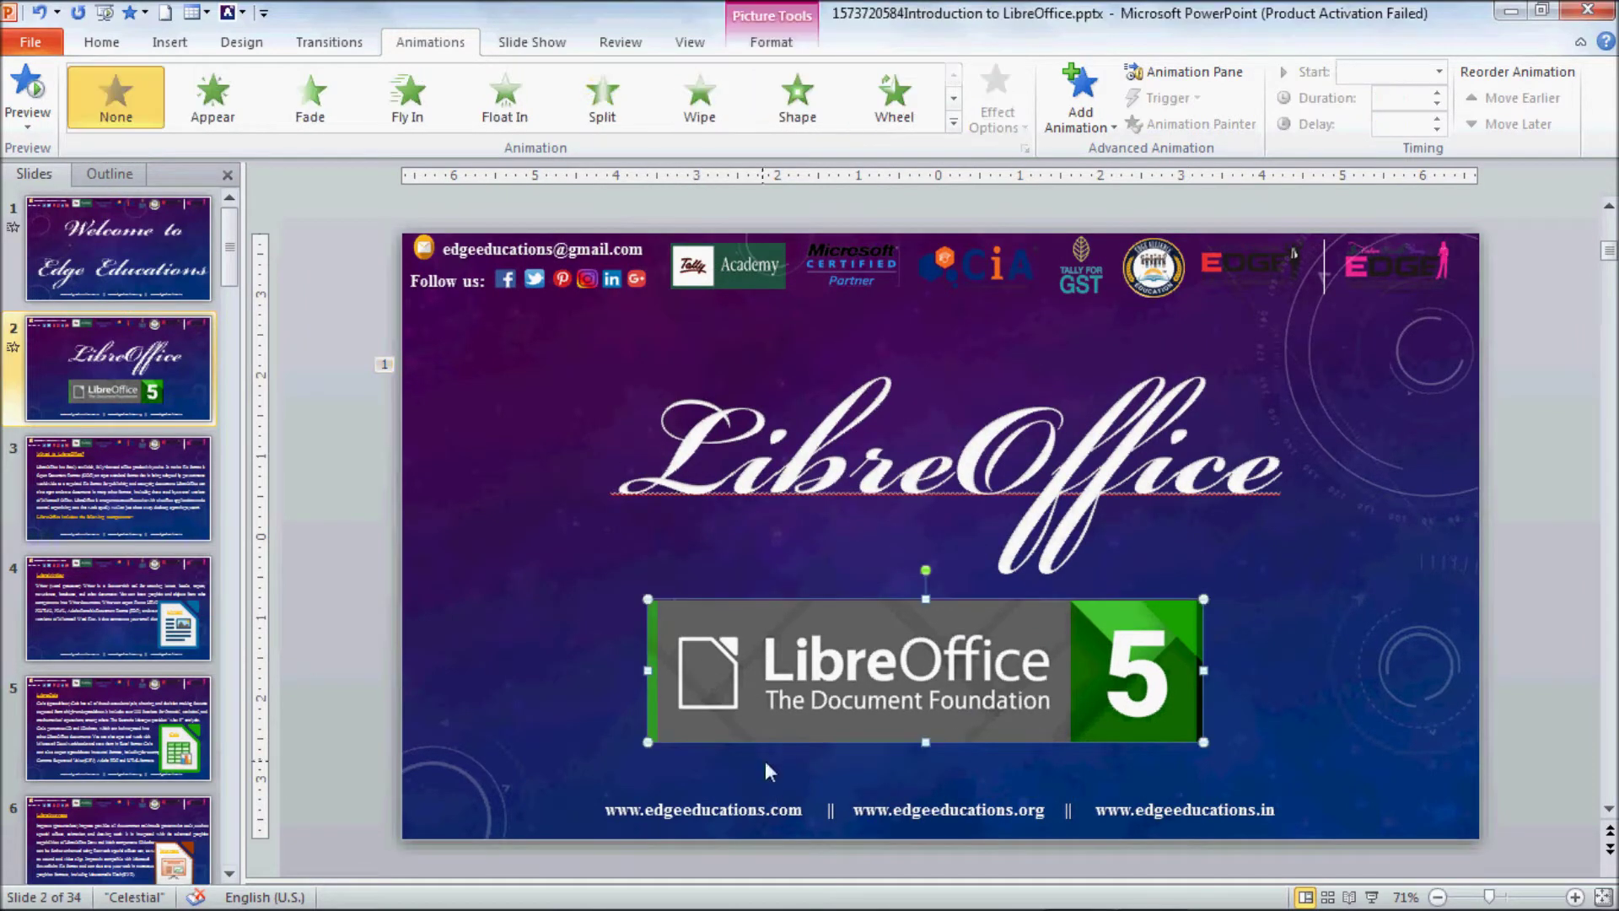
pyautogui.click(953, 123)
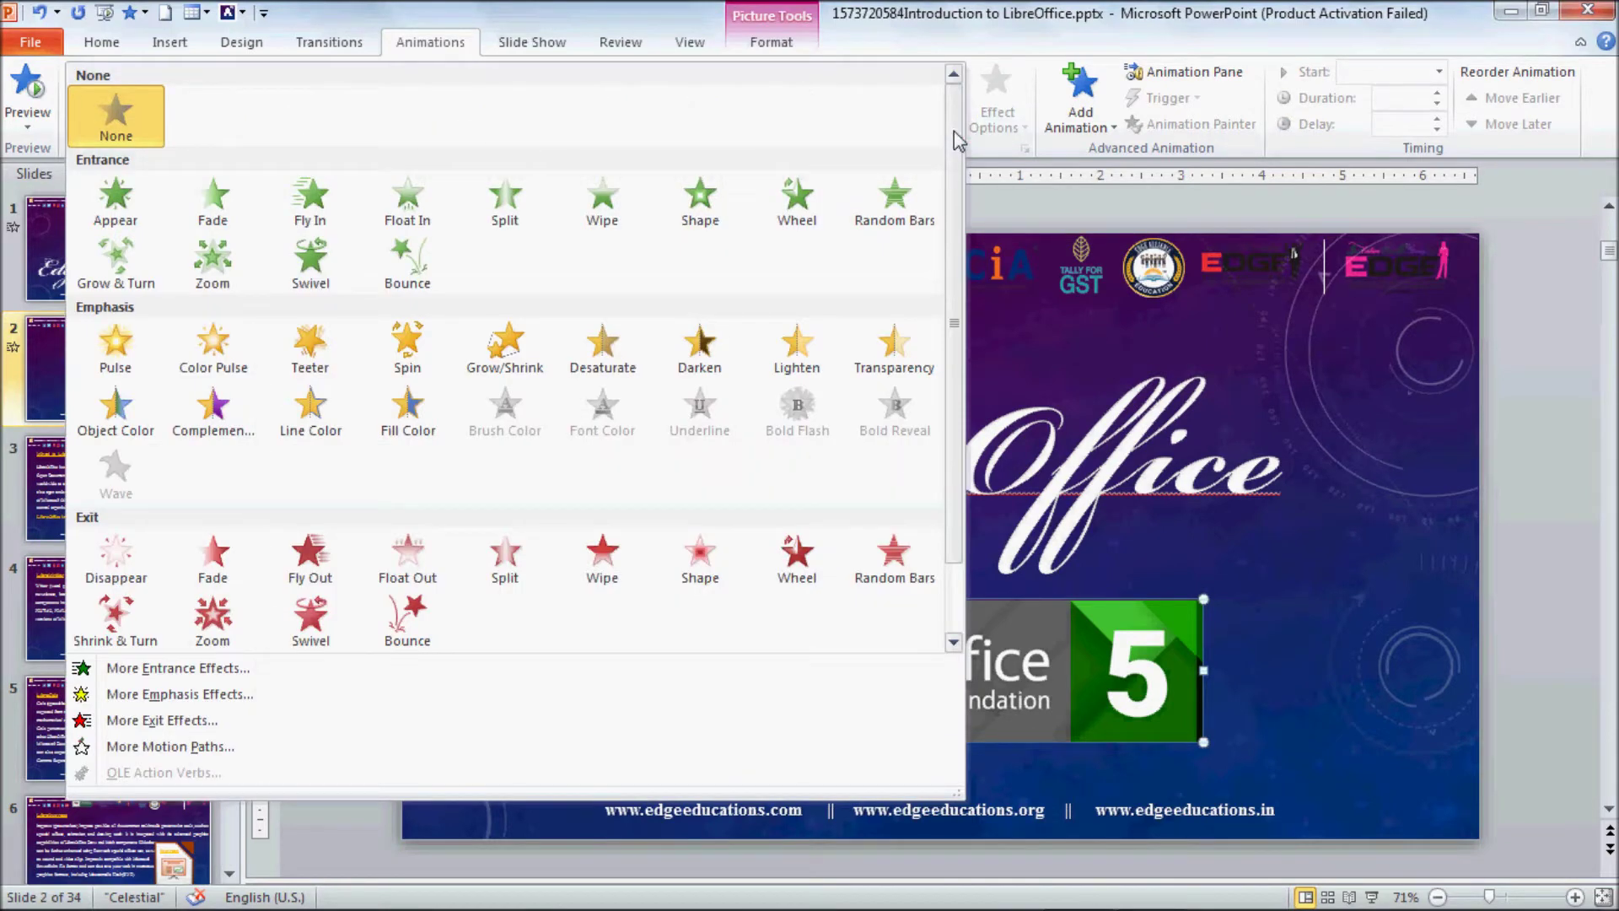
pyautogui.moveTo(958, 224); pyautogui.dragTo(961, 371)
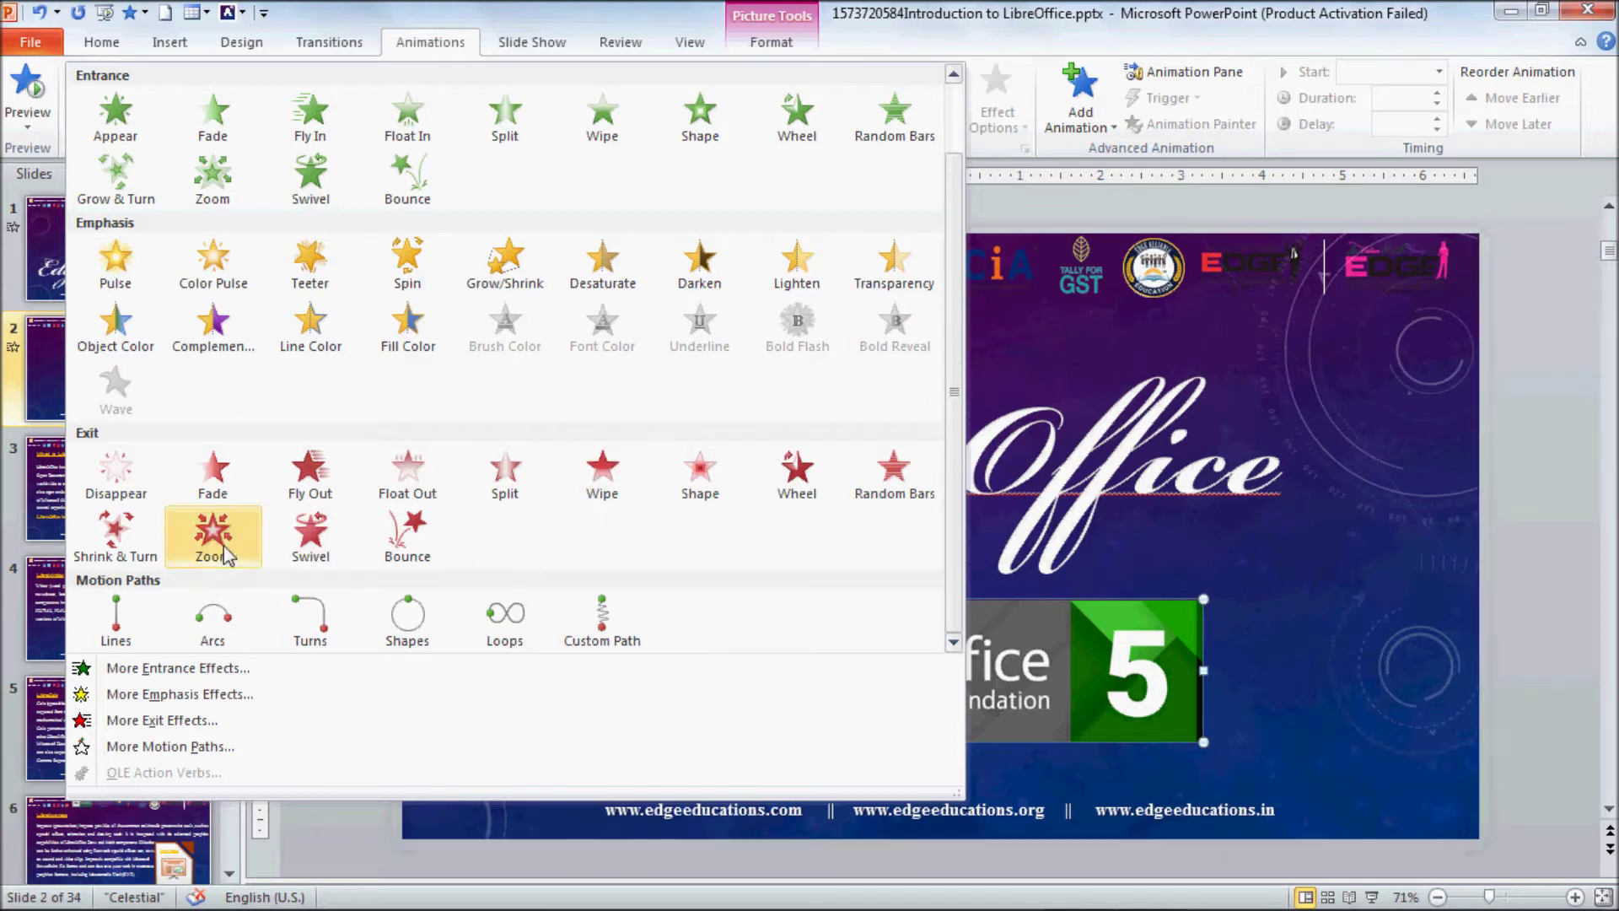
pyautogui.click(228, 495)
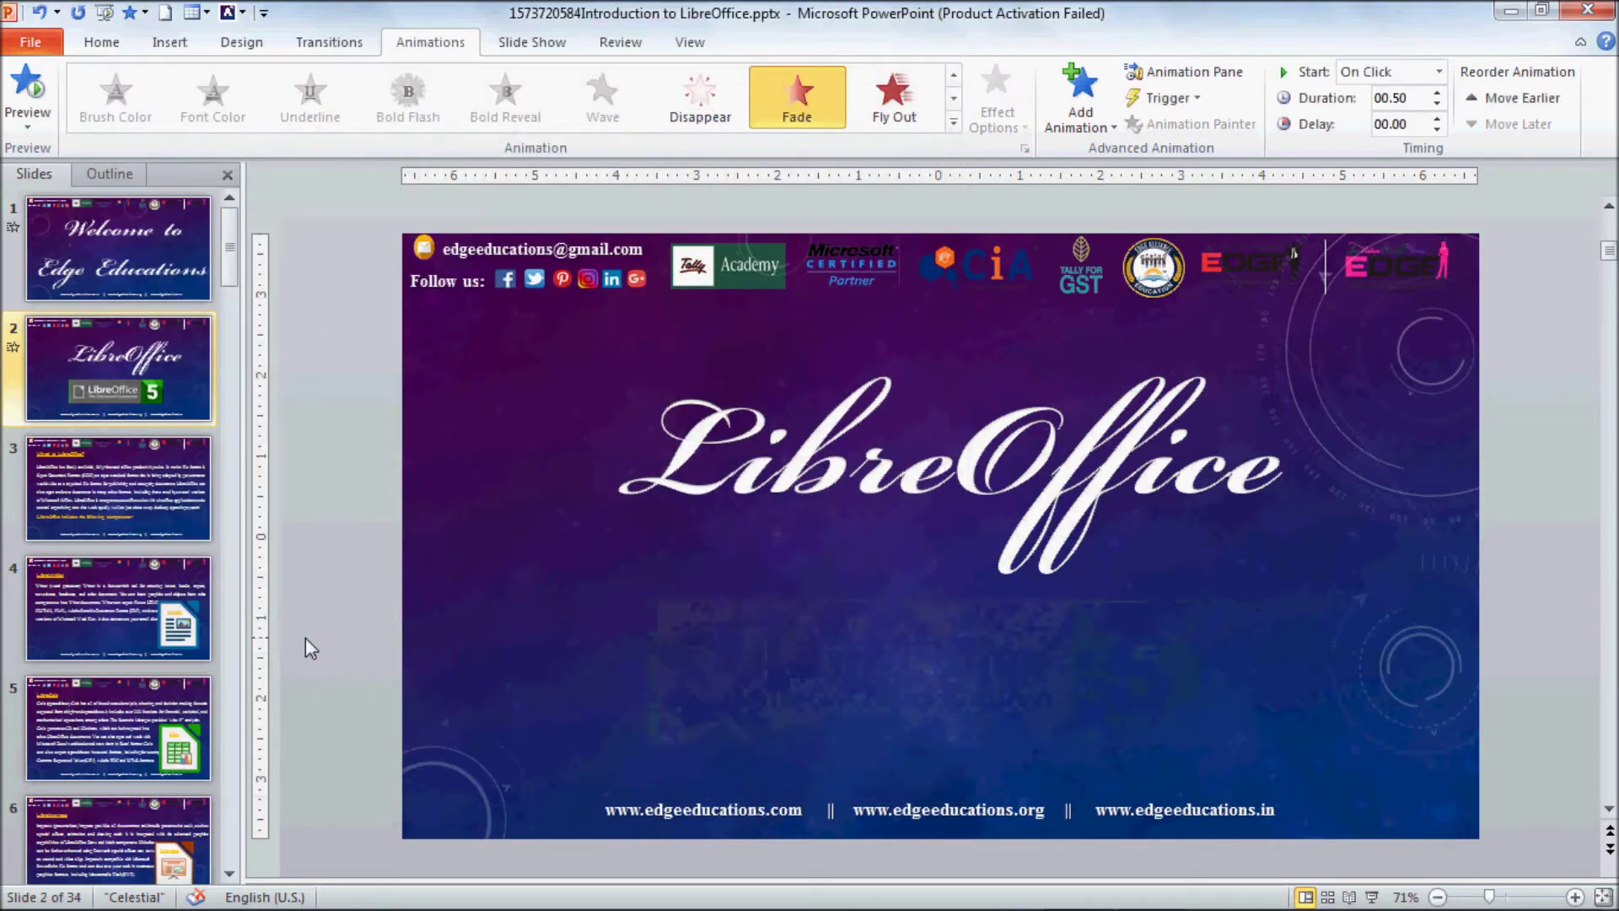
# - Try the Wheel and Zoom exit animations on the LibreOffice 5 logo picture
pyautogui.click(953, 121)
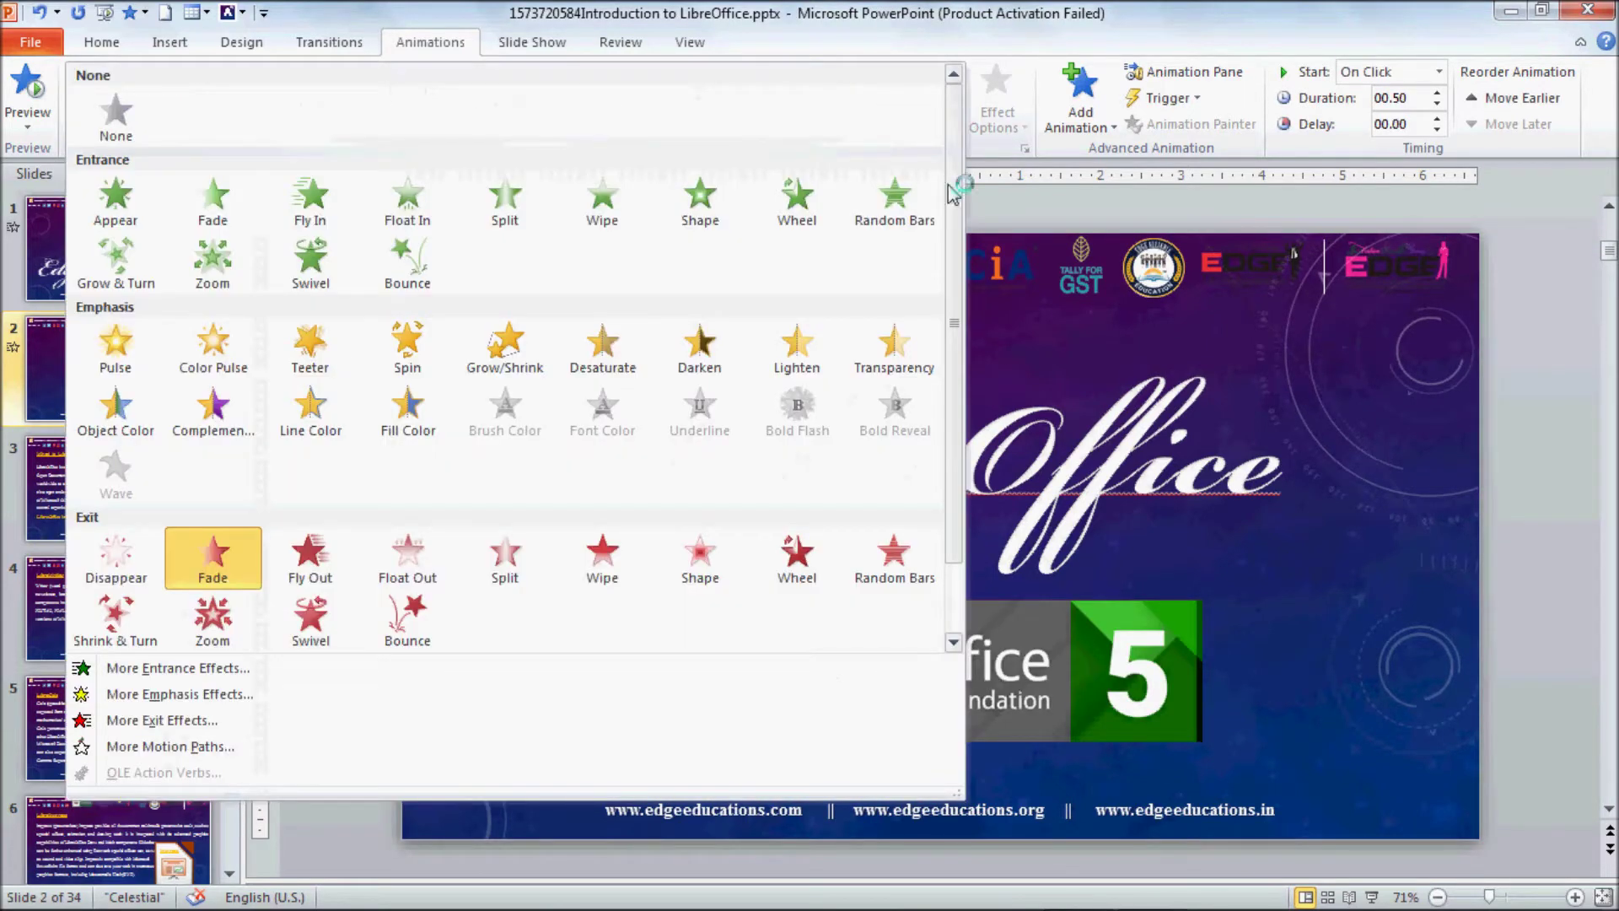
pyautogui.click(798, 561)
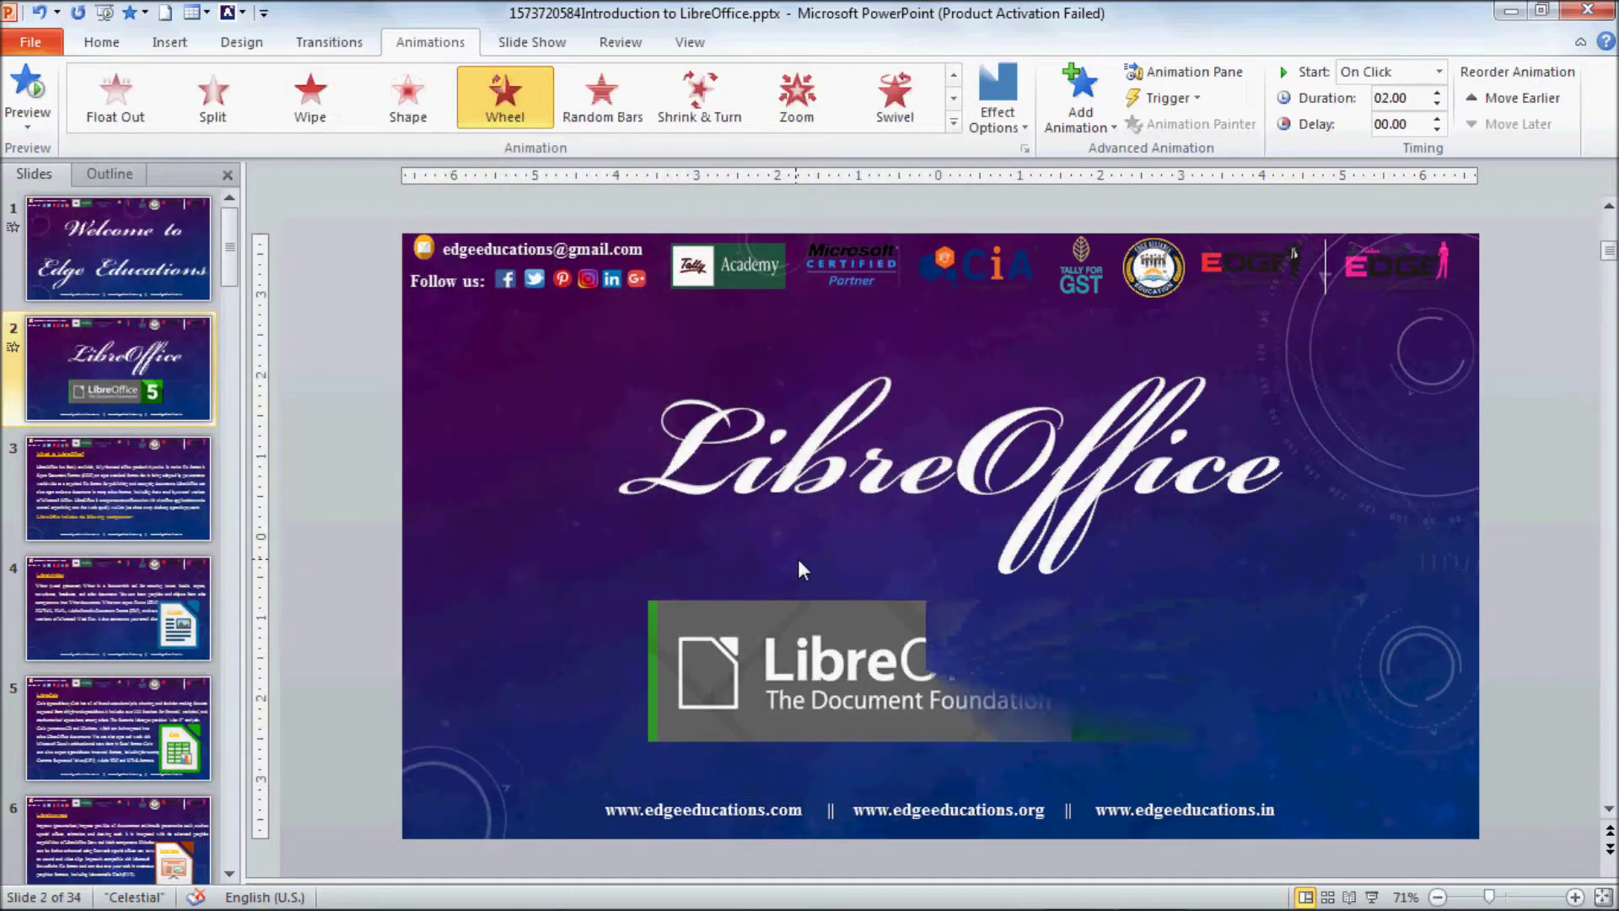
pyautogui.click(956, 129)
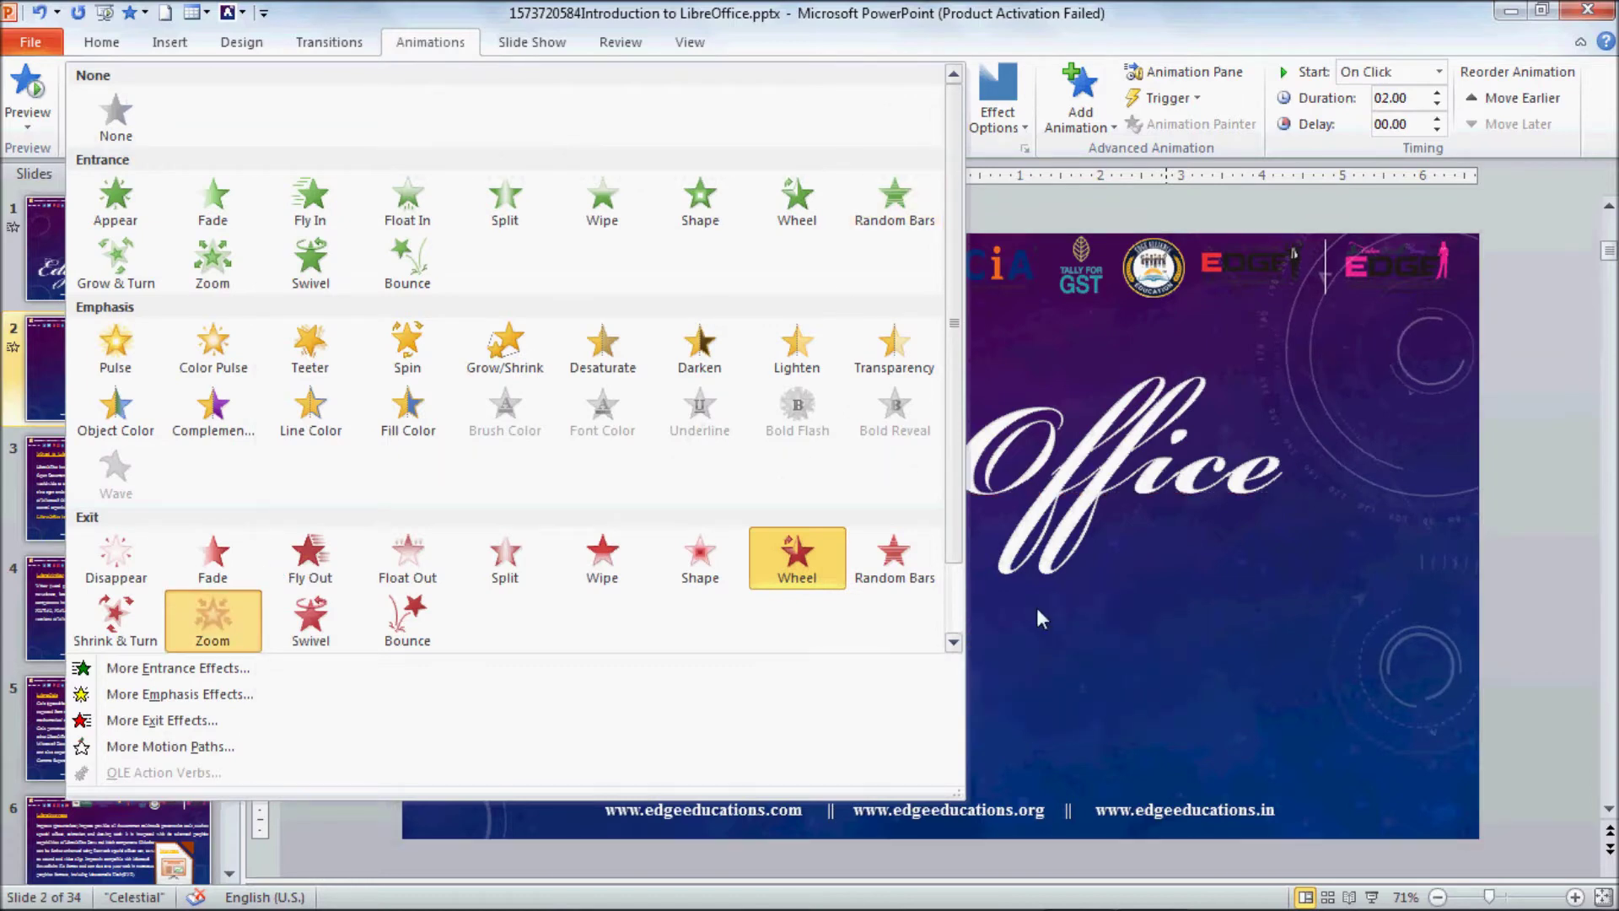
pyautogui.click(1303, 580)
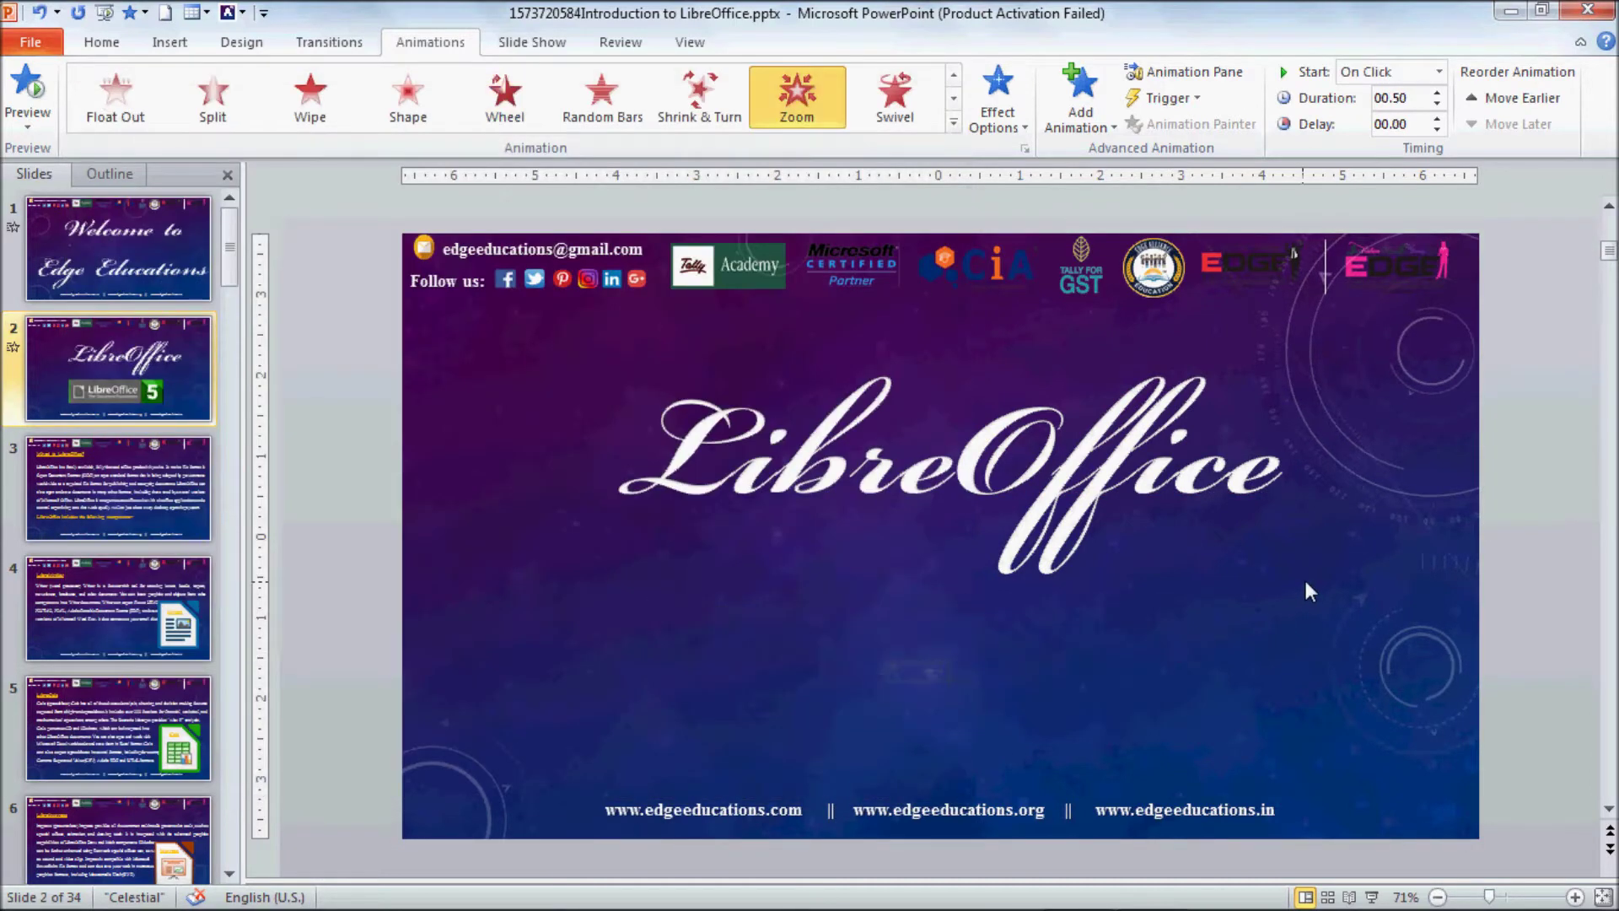
# - Change the logo picture's animation on slide 2 to the Shape exit effect
pyautogui.click(956, 125)
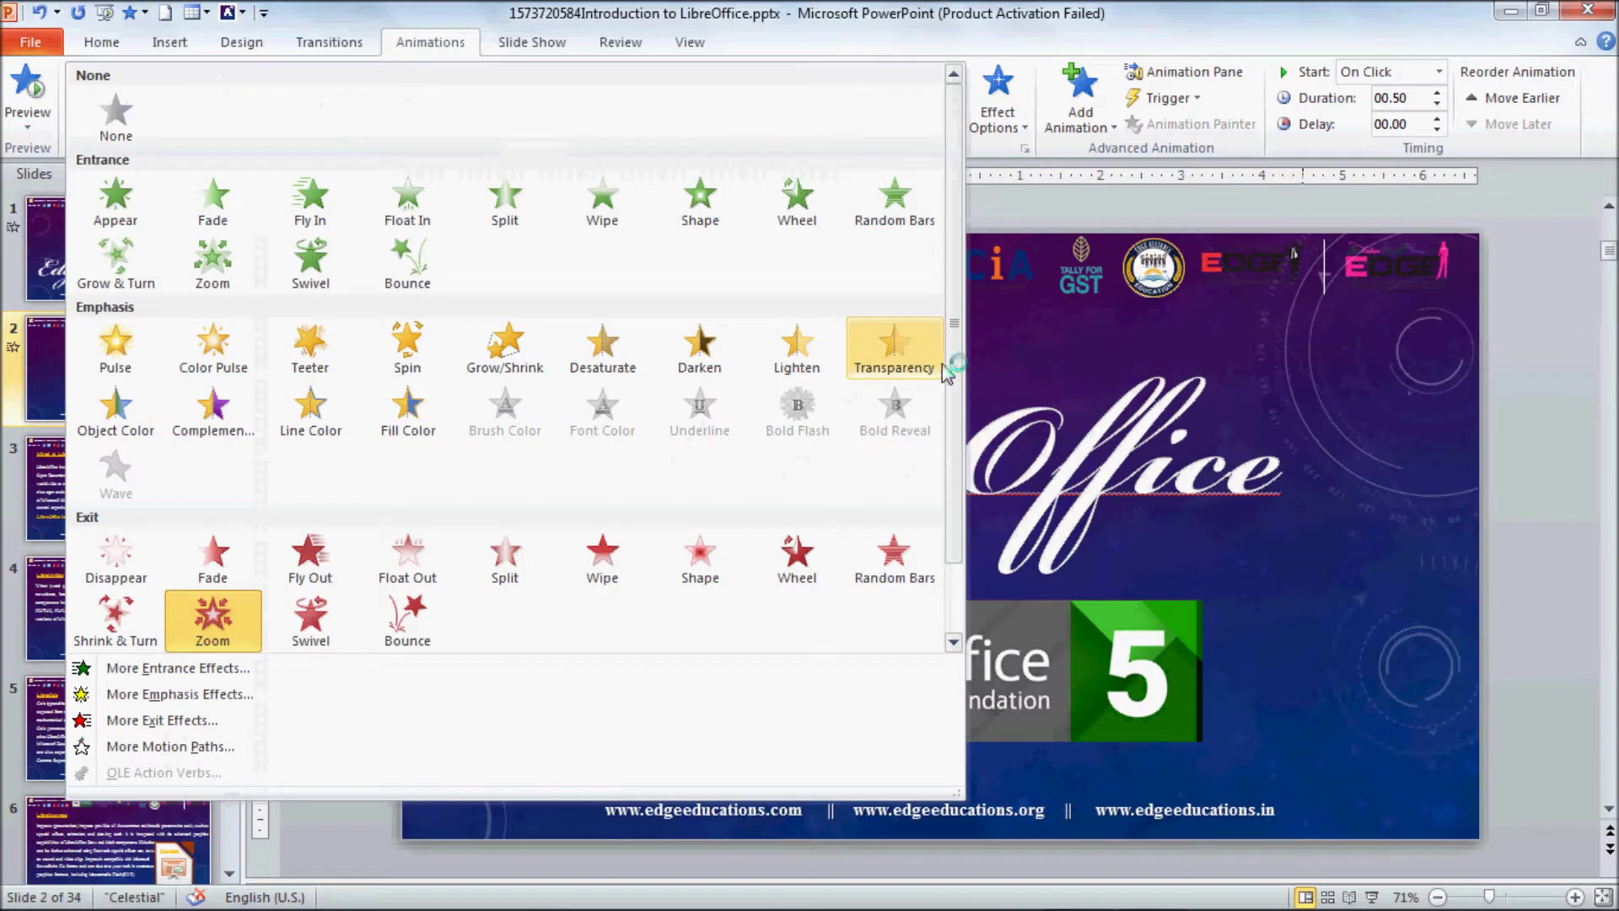
pyautogui.moveTo(956, 413); pyautogui.dragTo(963, 538)
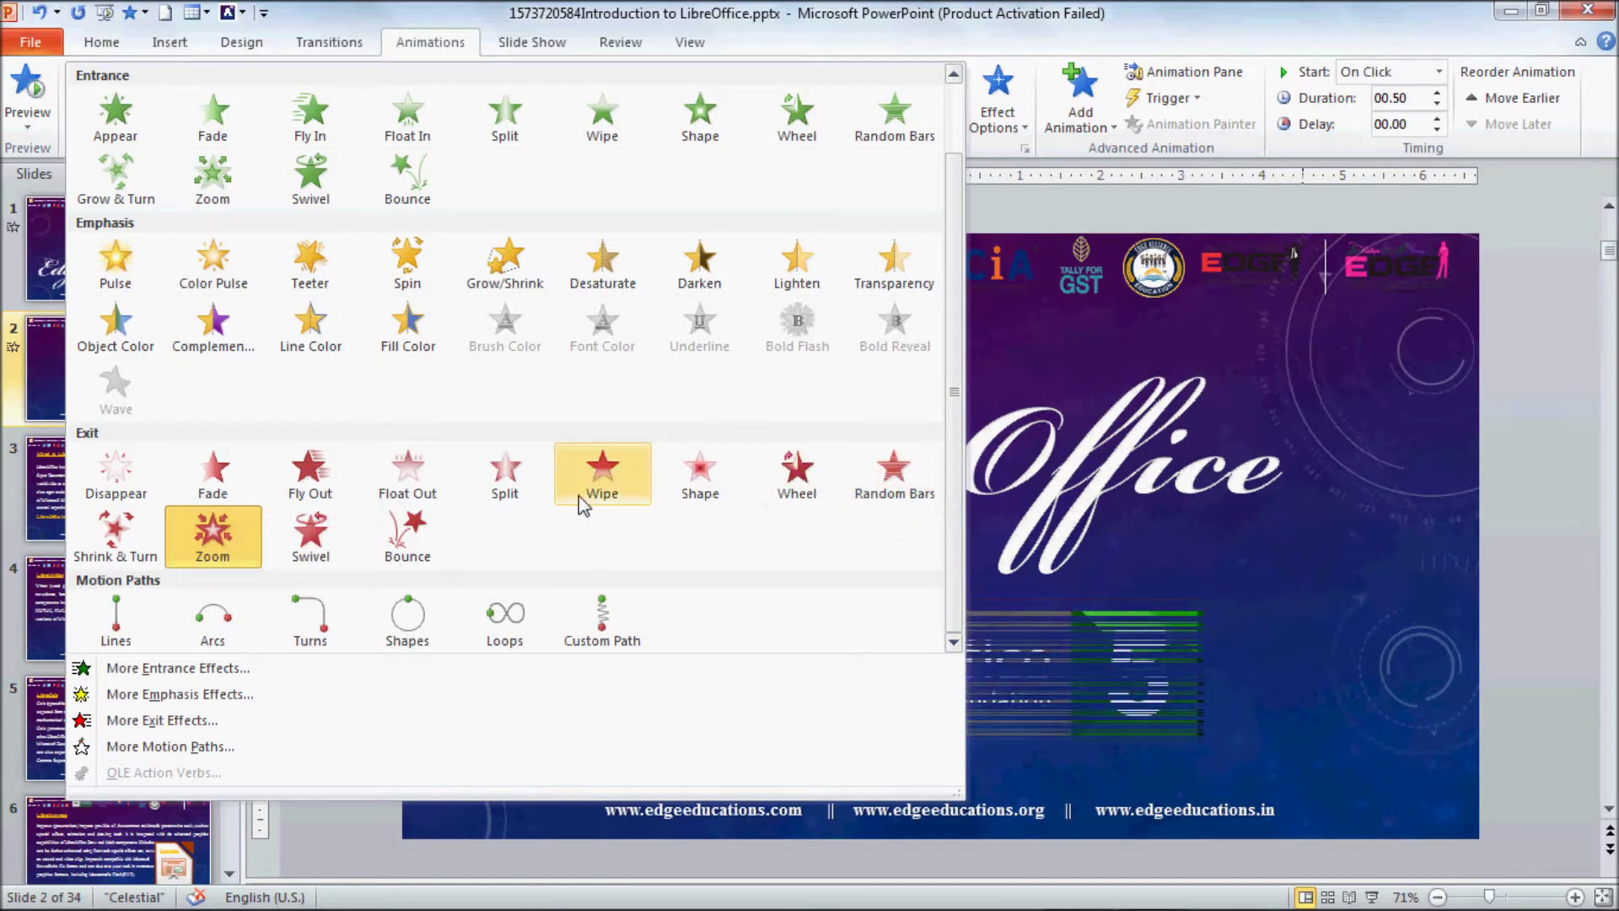
pyautogui.click(711, 471)
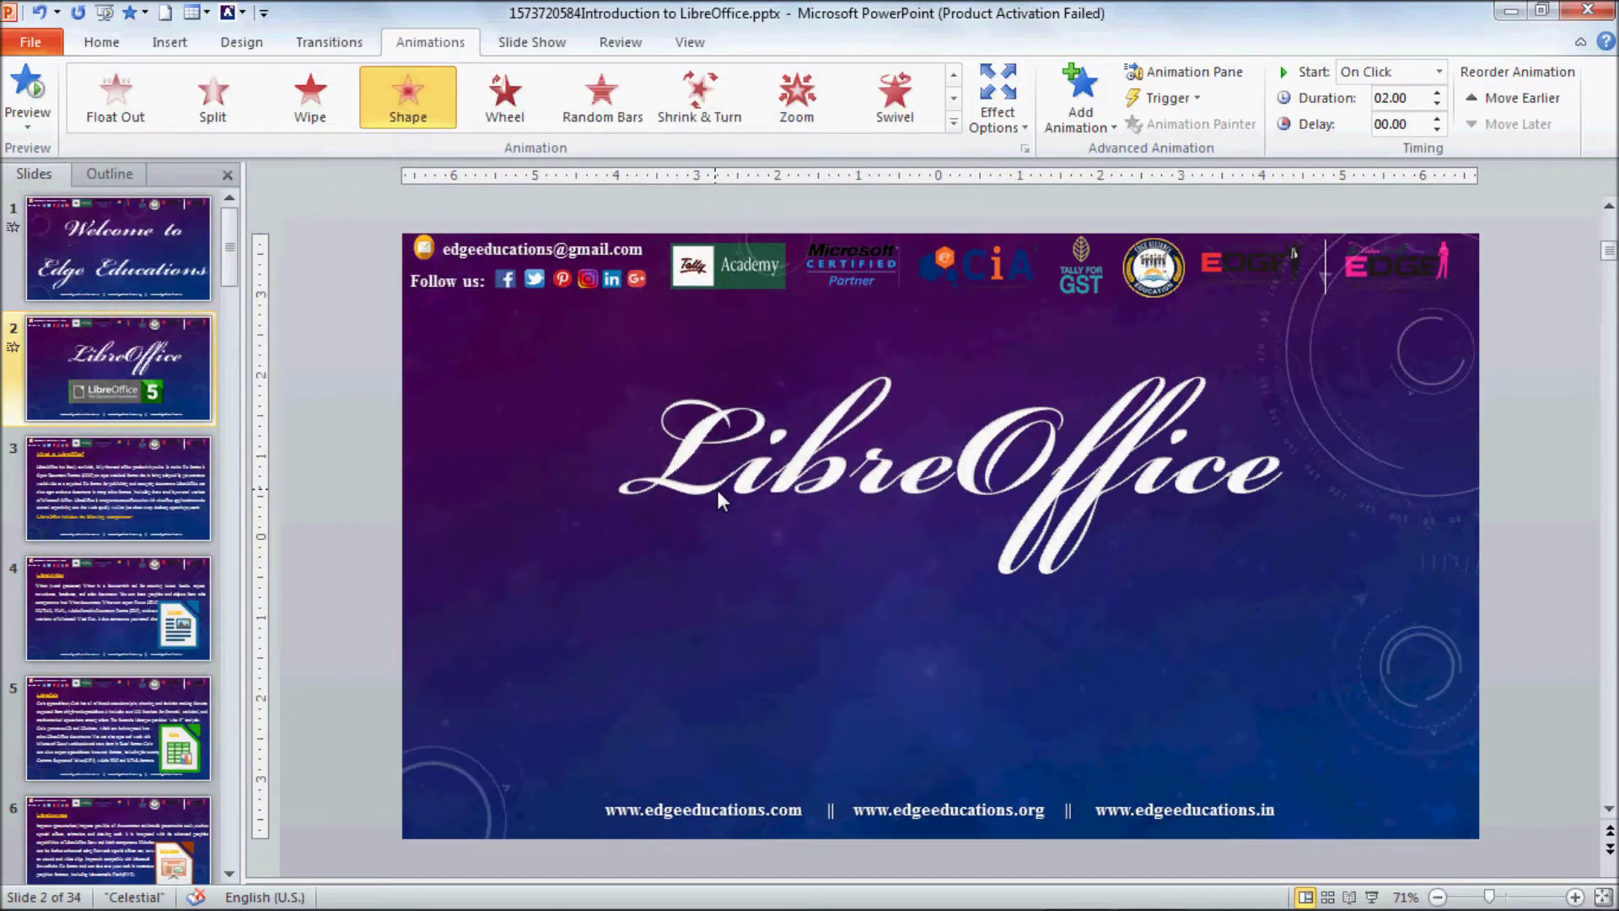
# - Apply the Fly Out exit animation to the "What is LibreOffice?" heading text box on slide 3
pyautogui.click(118, 479)
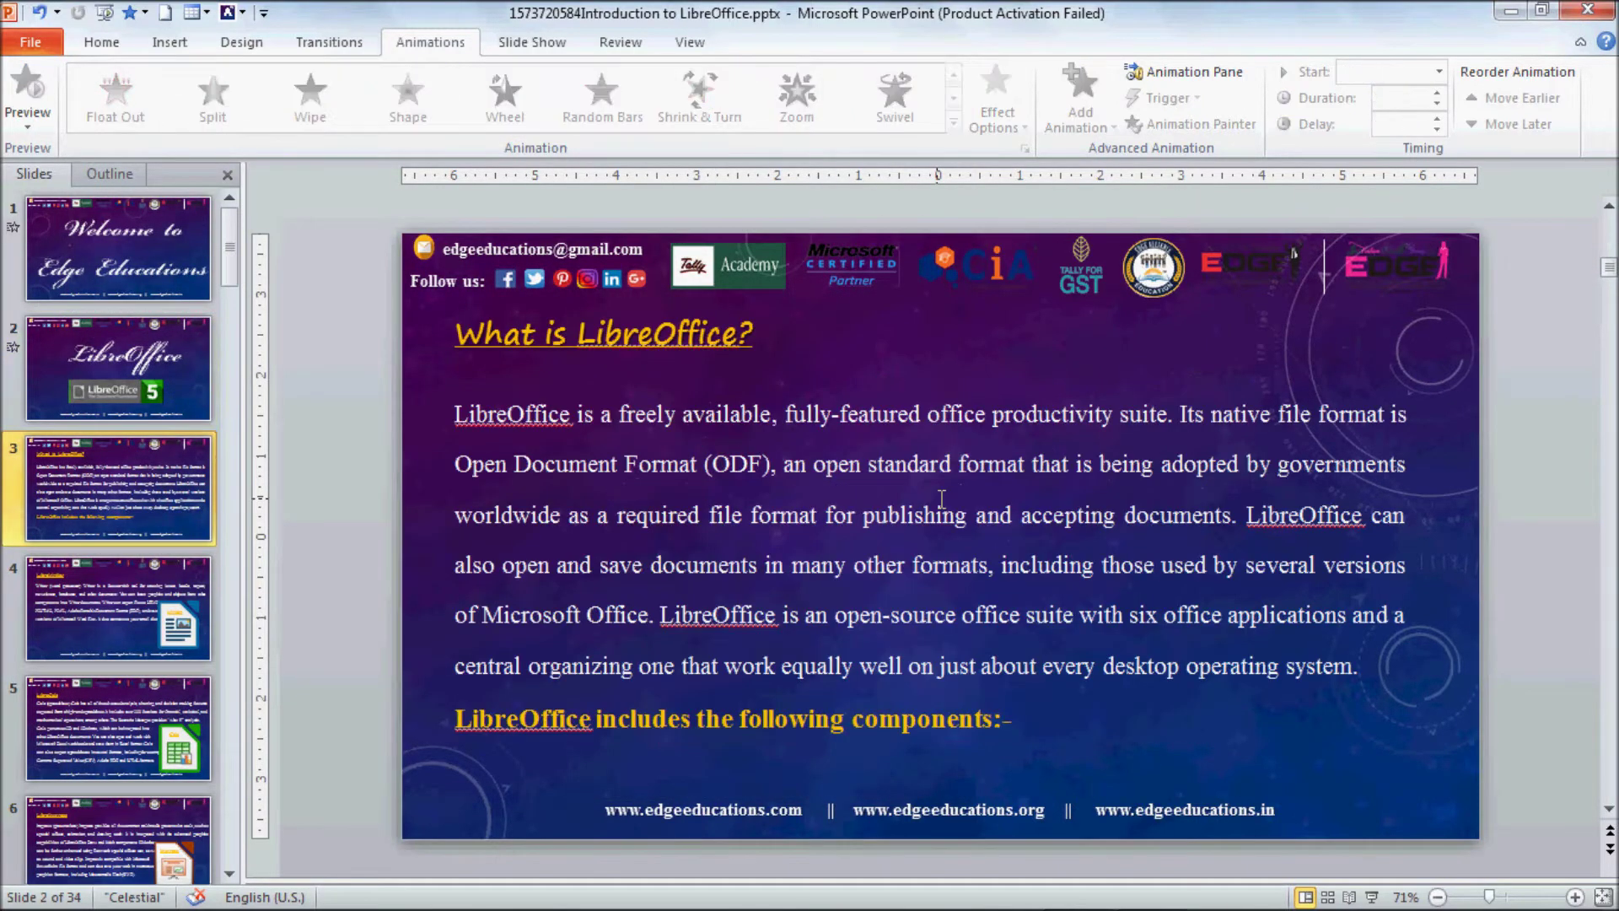
pyautogui.click(544, 338)
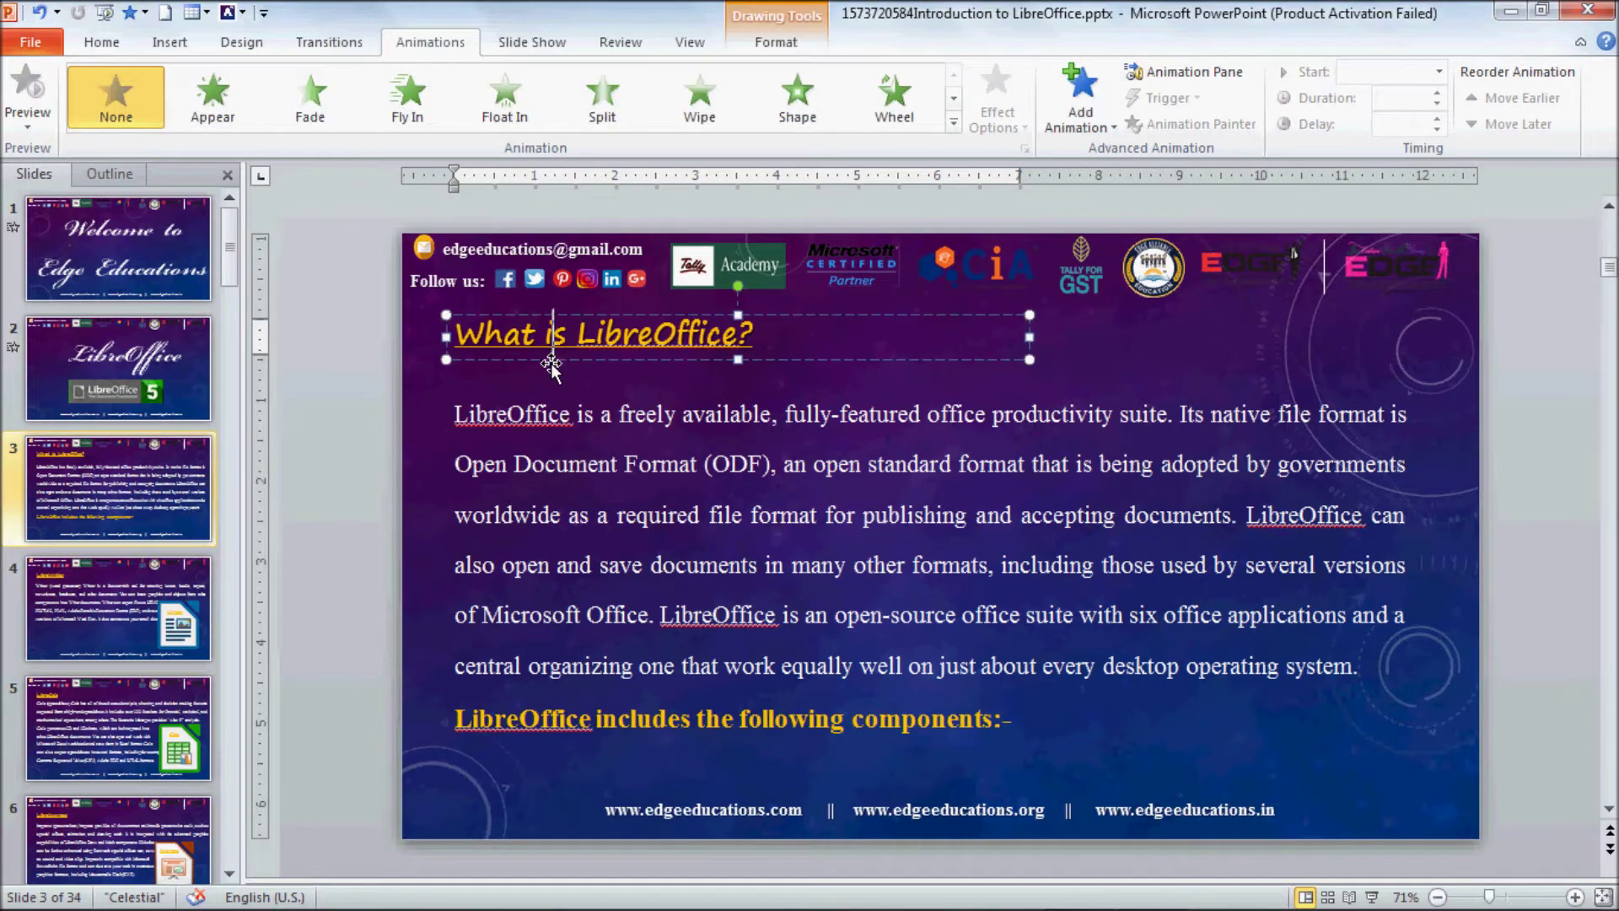
pyautogui.click(541, 448)
pyautogui.click(544, 342)
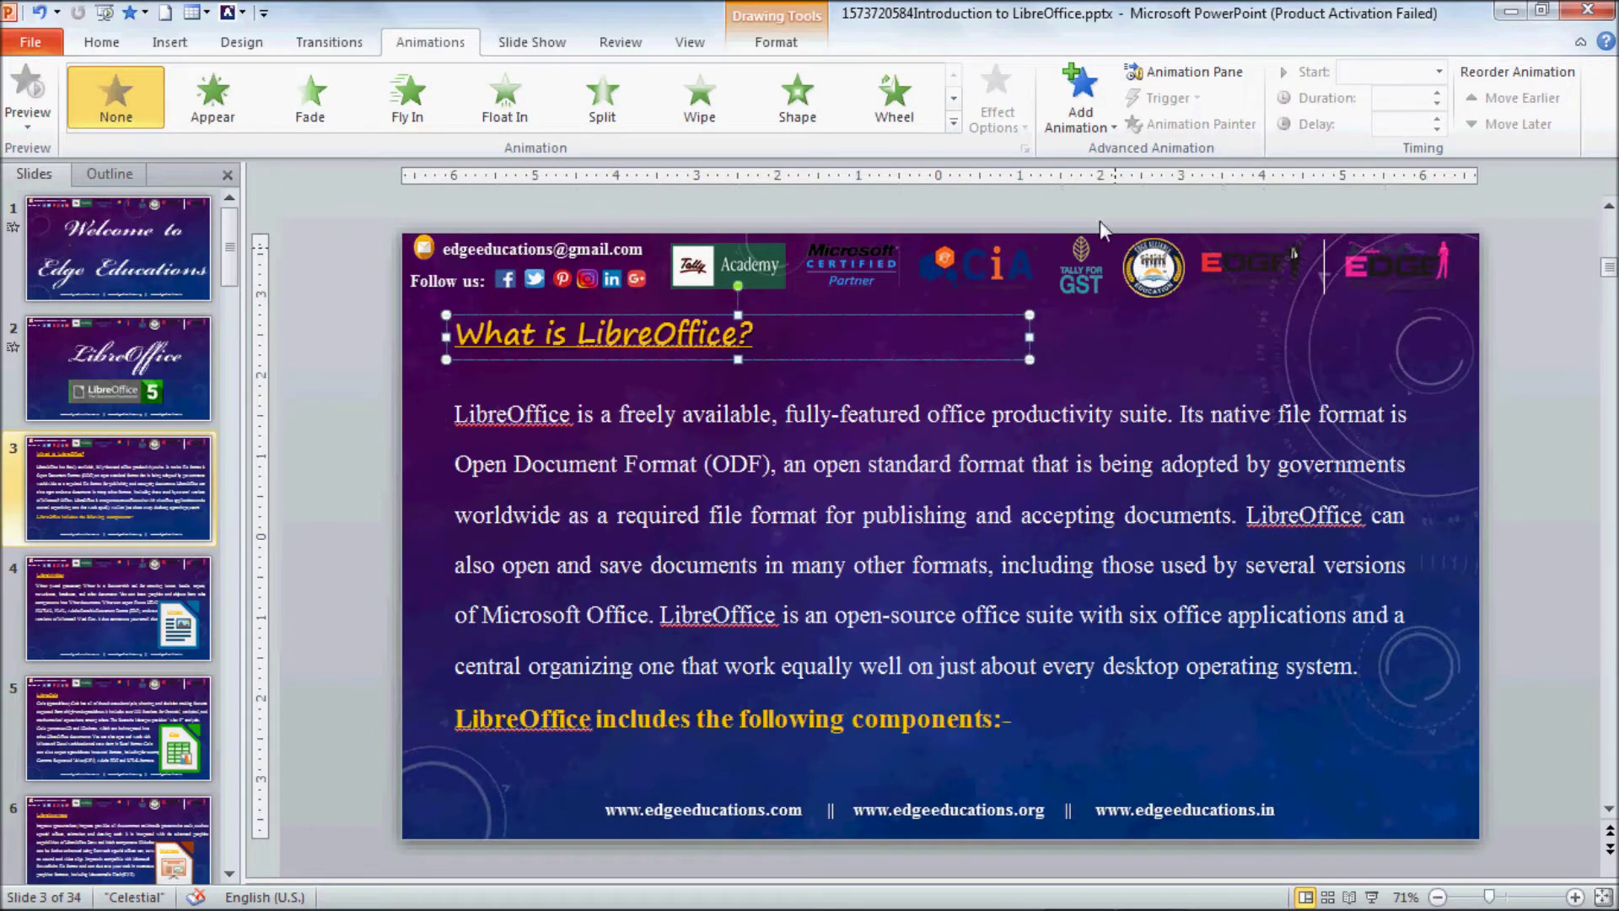
pyautogui.click(953, 123)
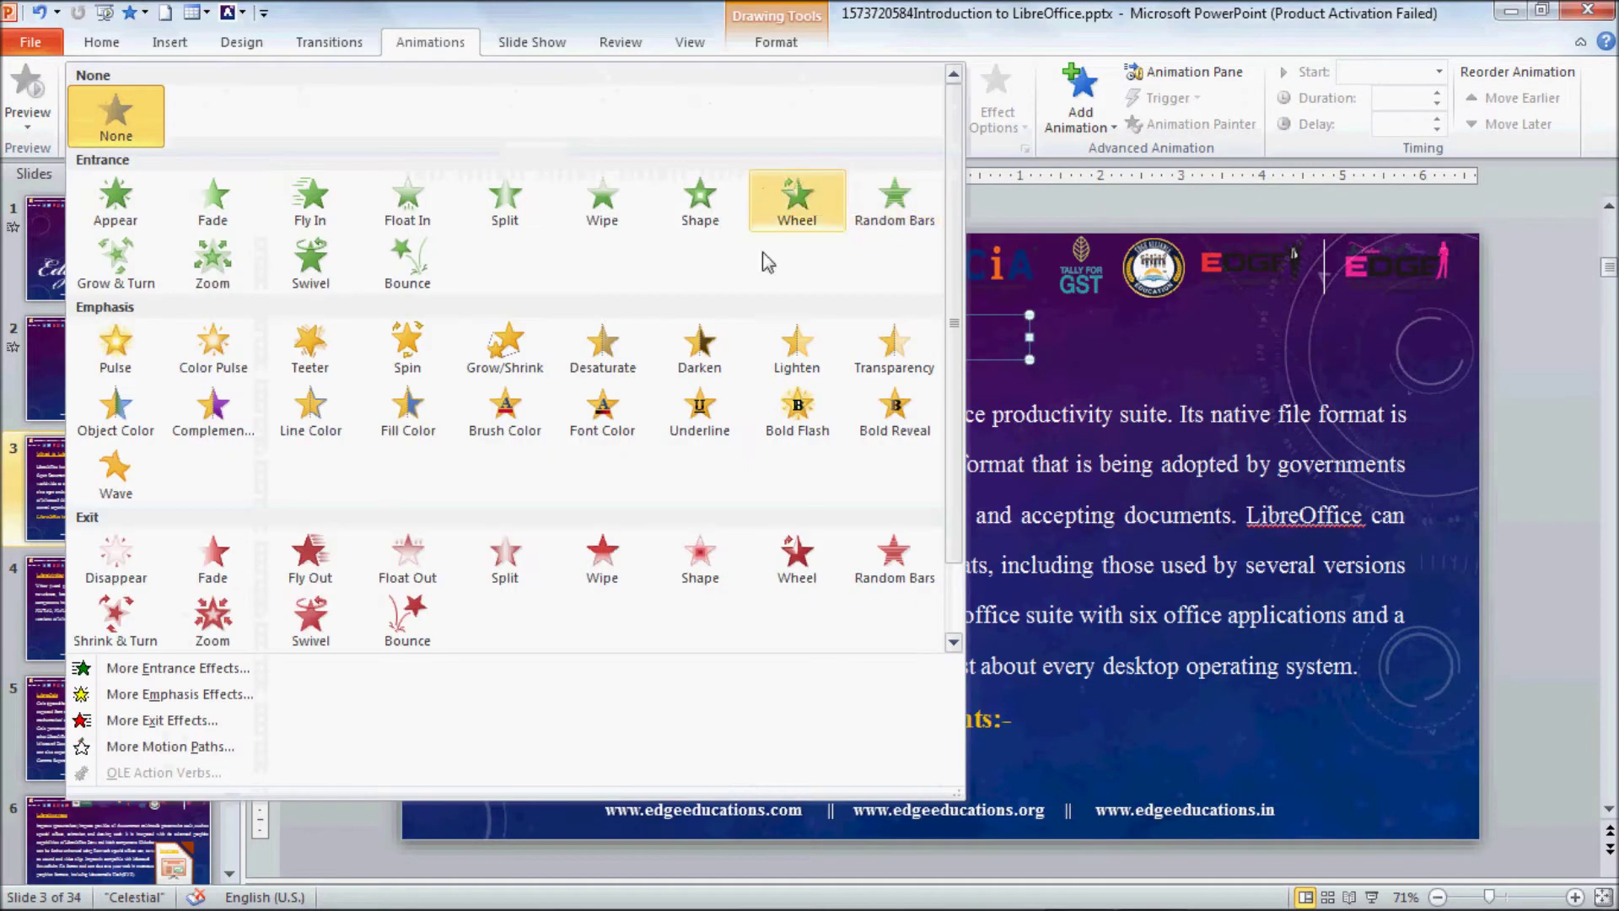
pyautogui.click(317, 557)
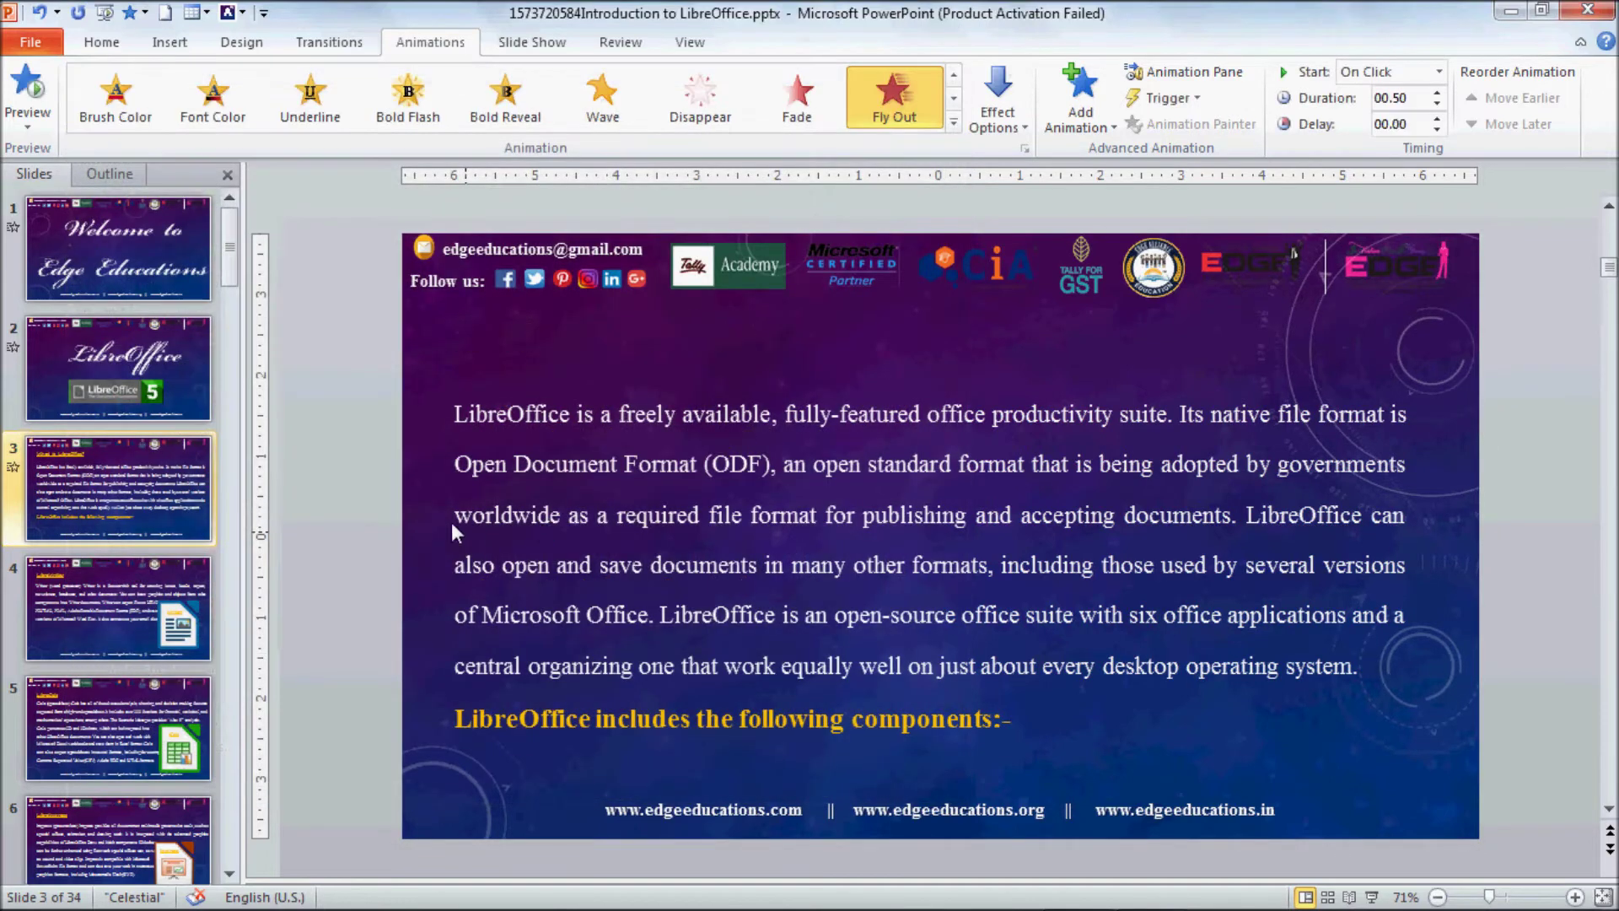
pyautogui.click(954, 123)
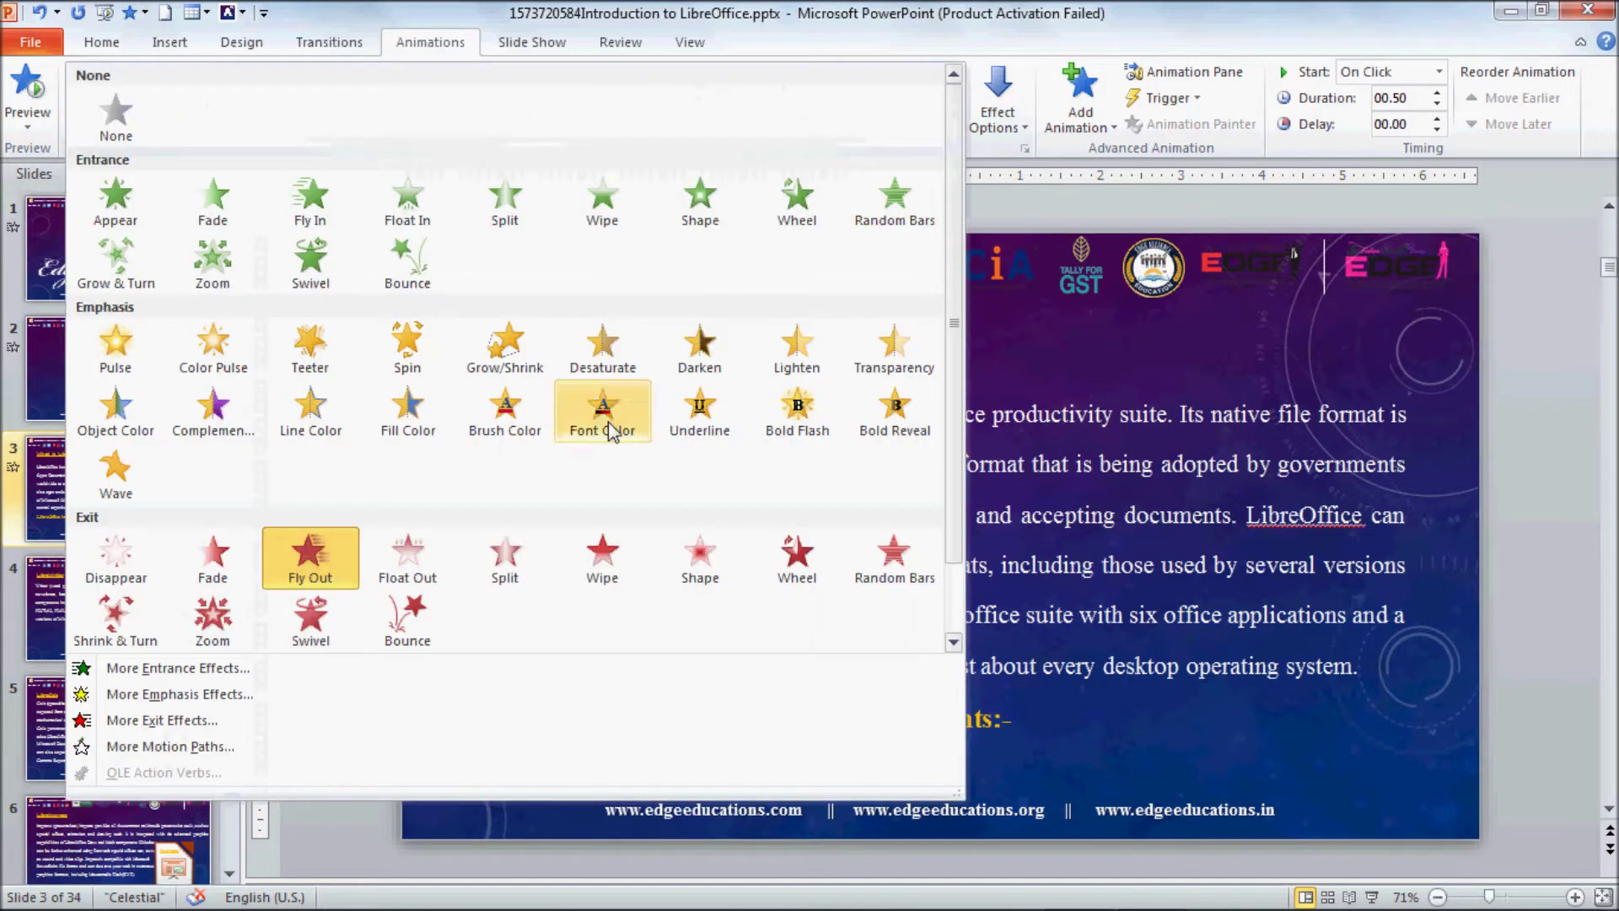
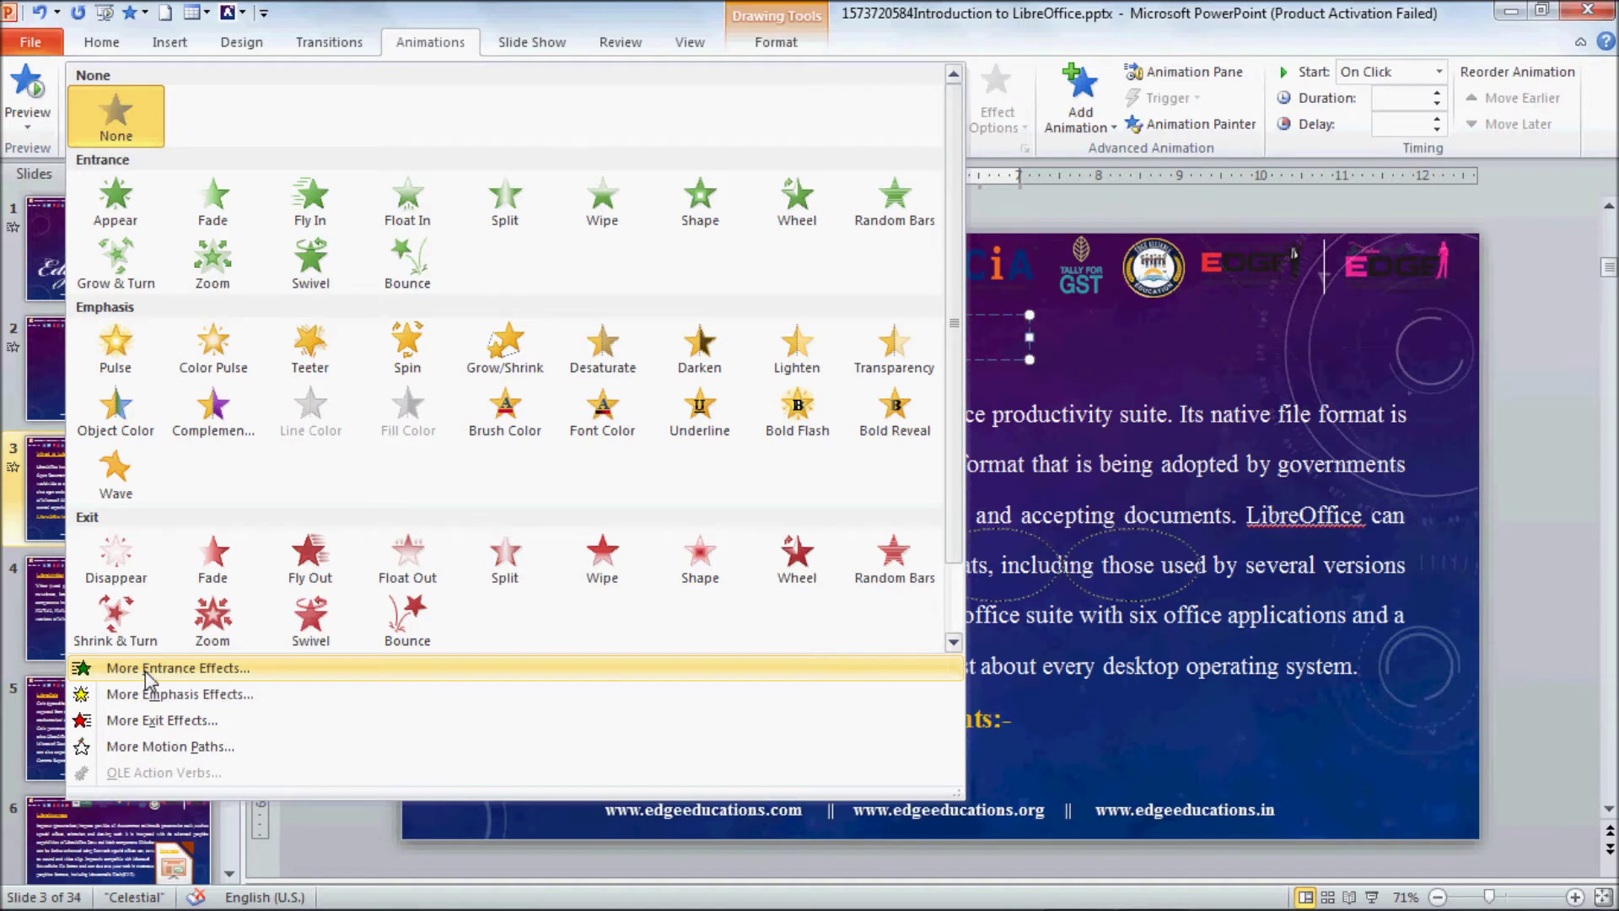
pyautogui.moveTo(967, 438); pyautogui.dragTo(967, 513)
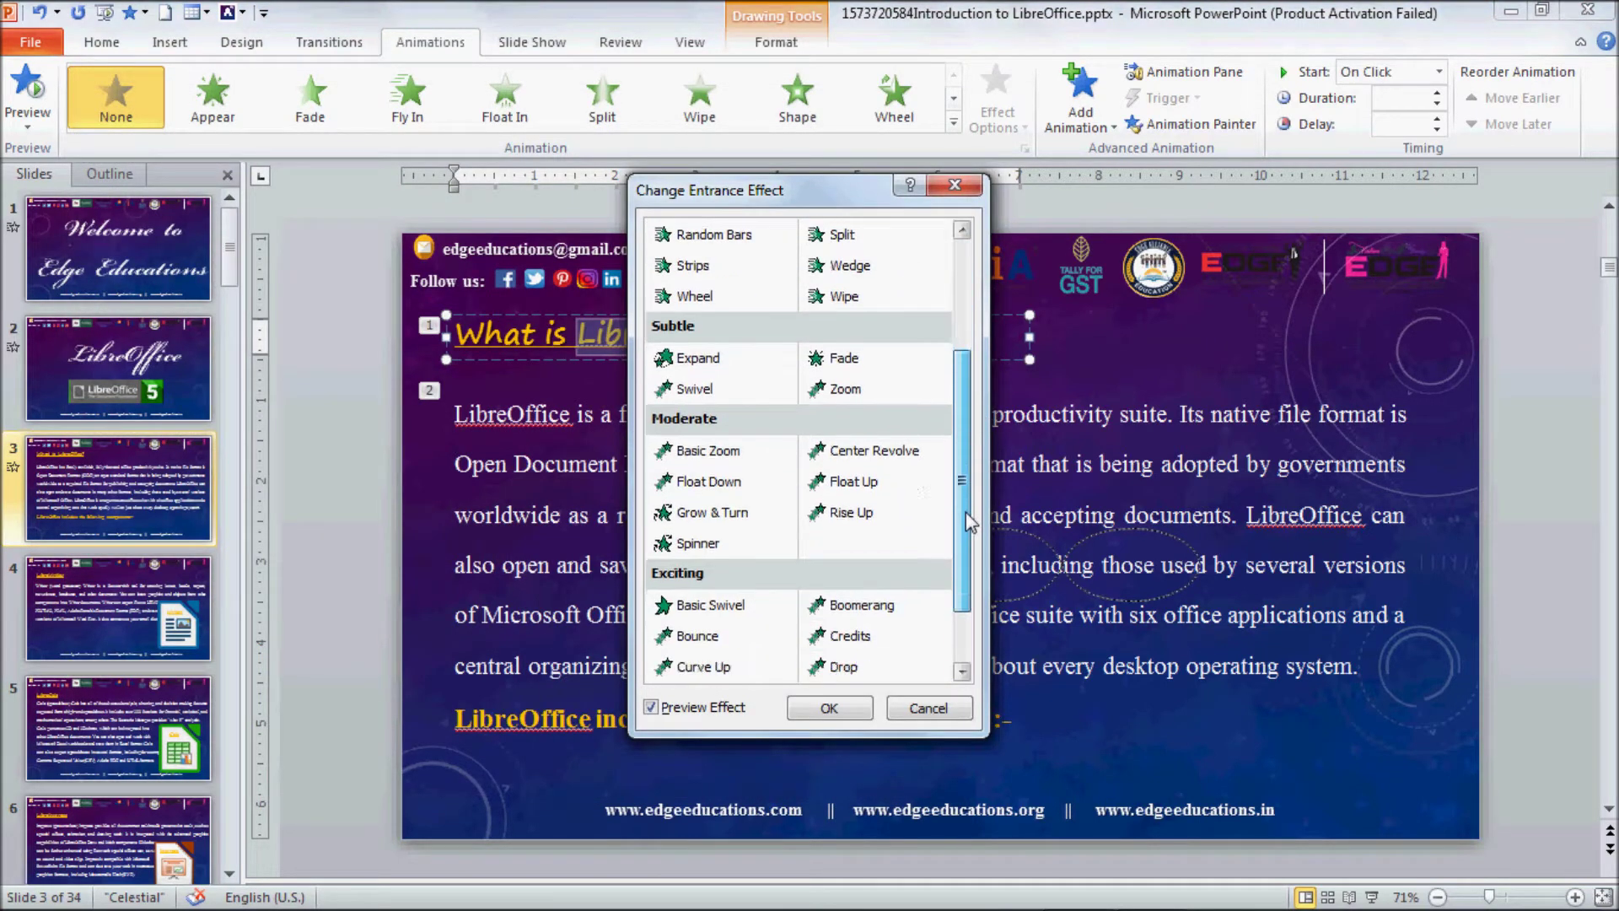
pyautogui.click(692, 455)
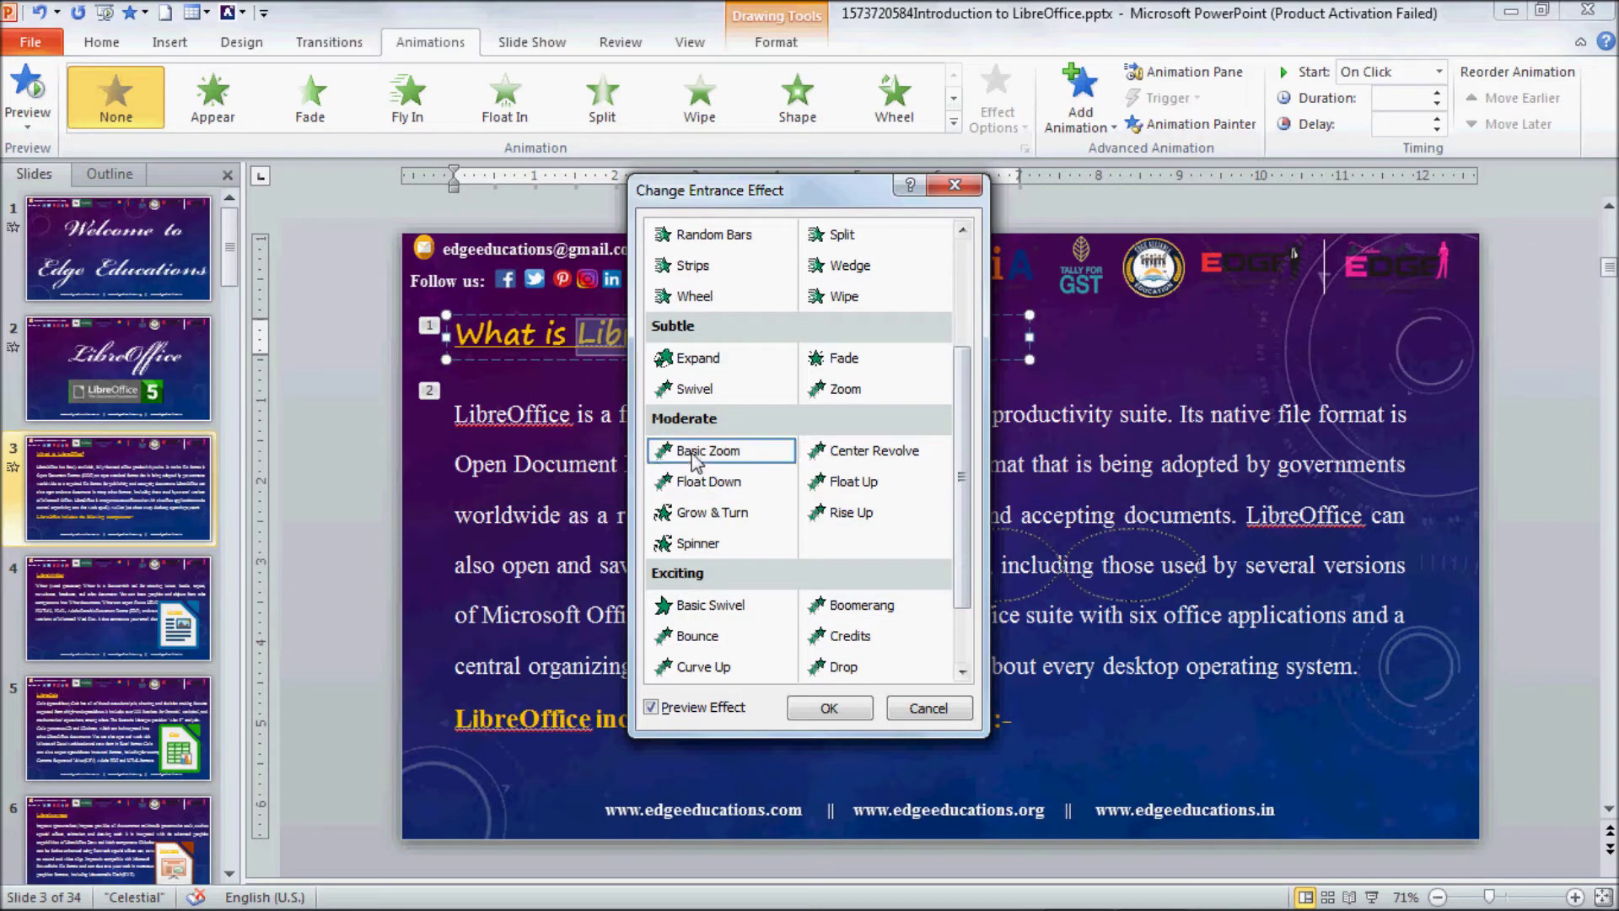
pyautogui.click(951, 713)
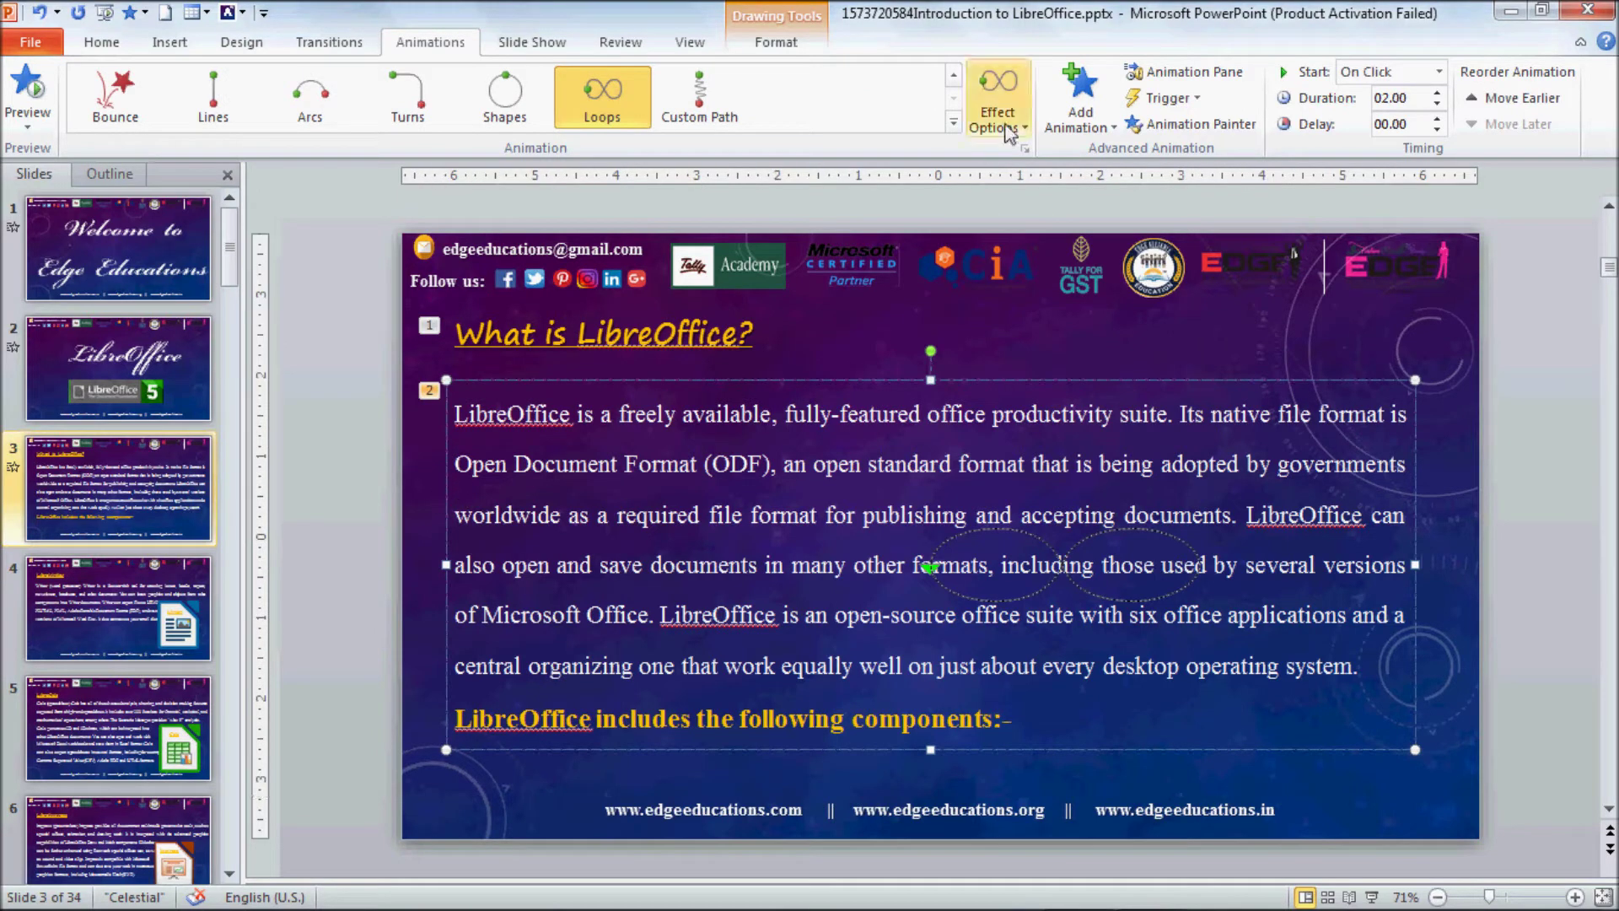
# - Preview the Wheel, Wipe and Plus effects from the full set of entrance effects on slide 3's body text, keeping the slide visible
pyautogui.click(954, 122)
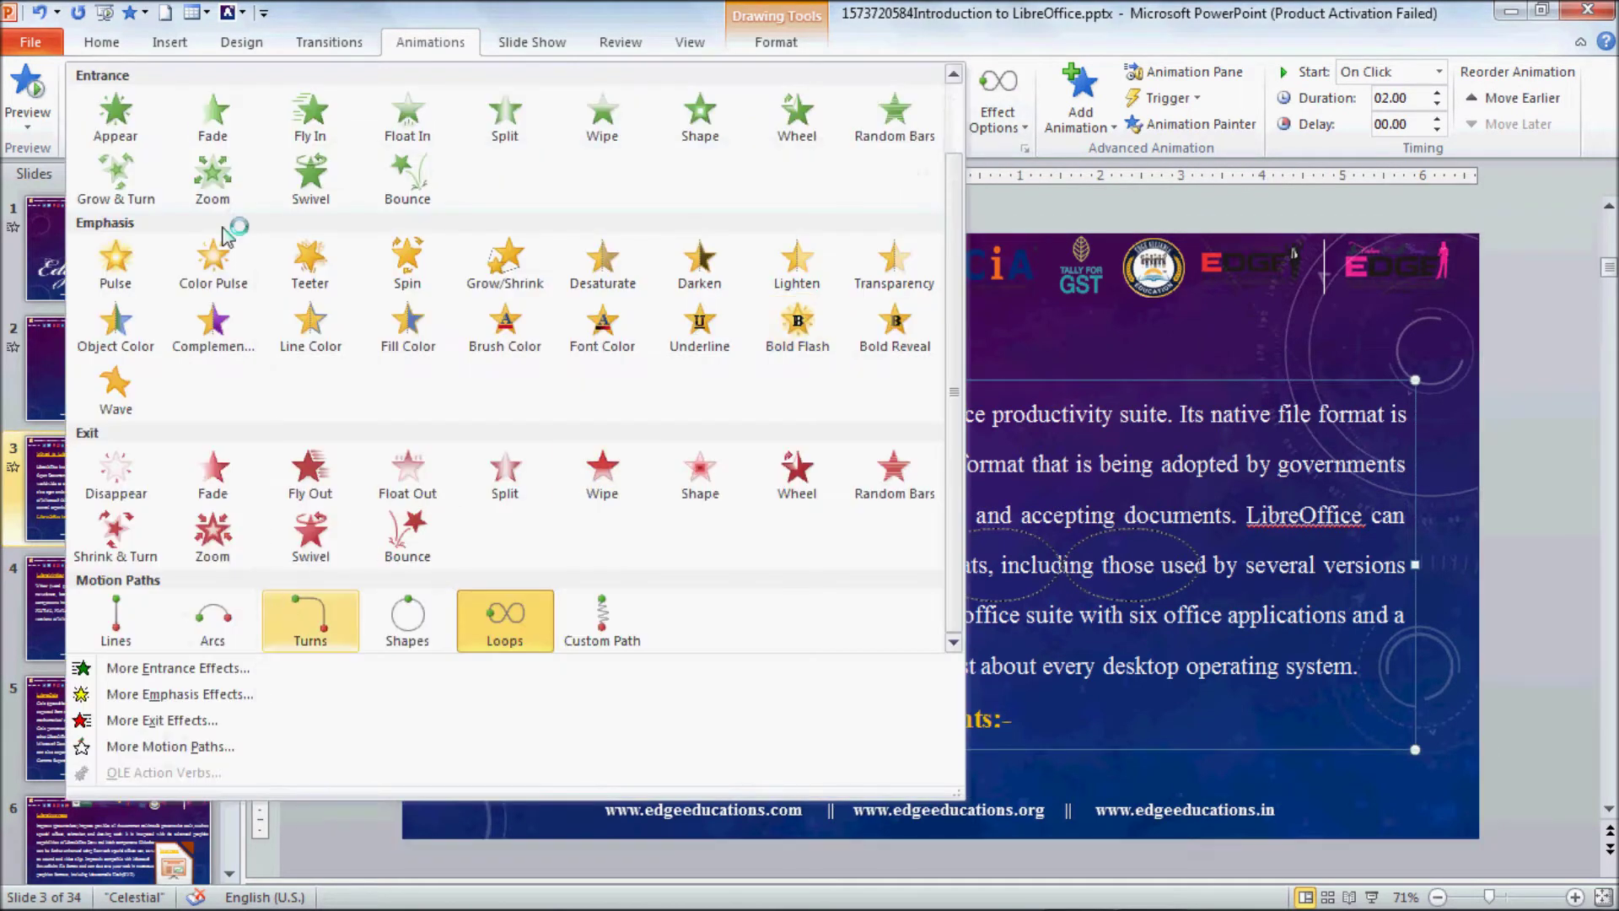
pyautogui.click(187, 668)
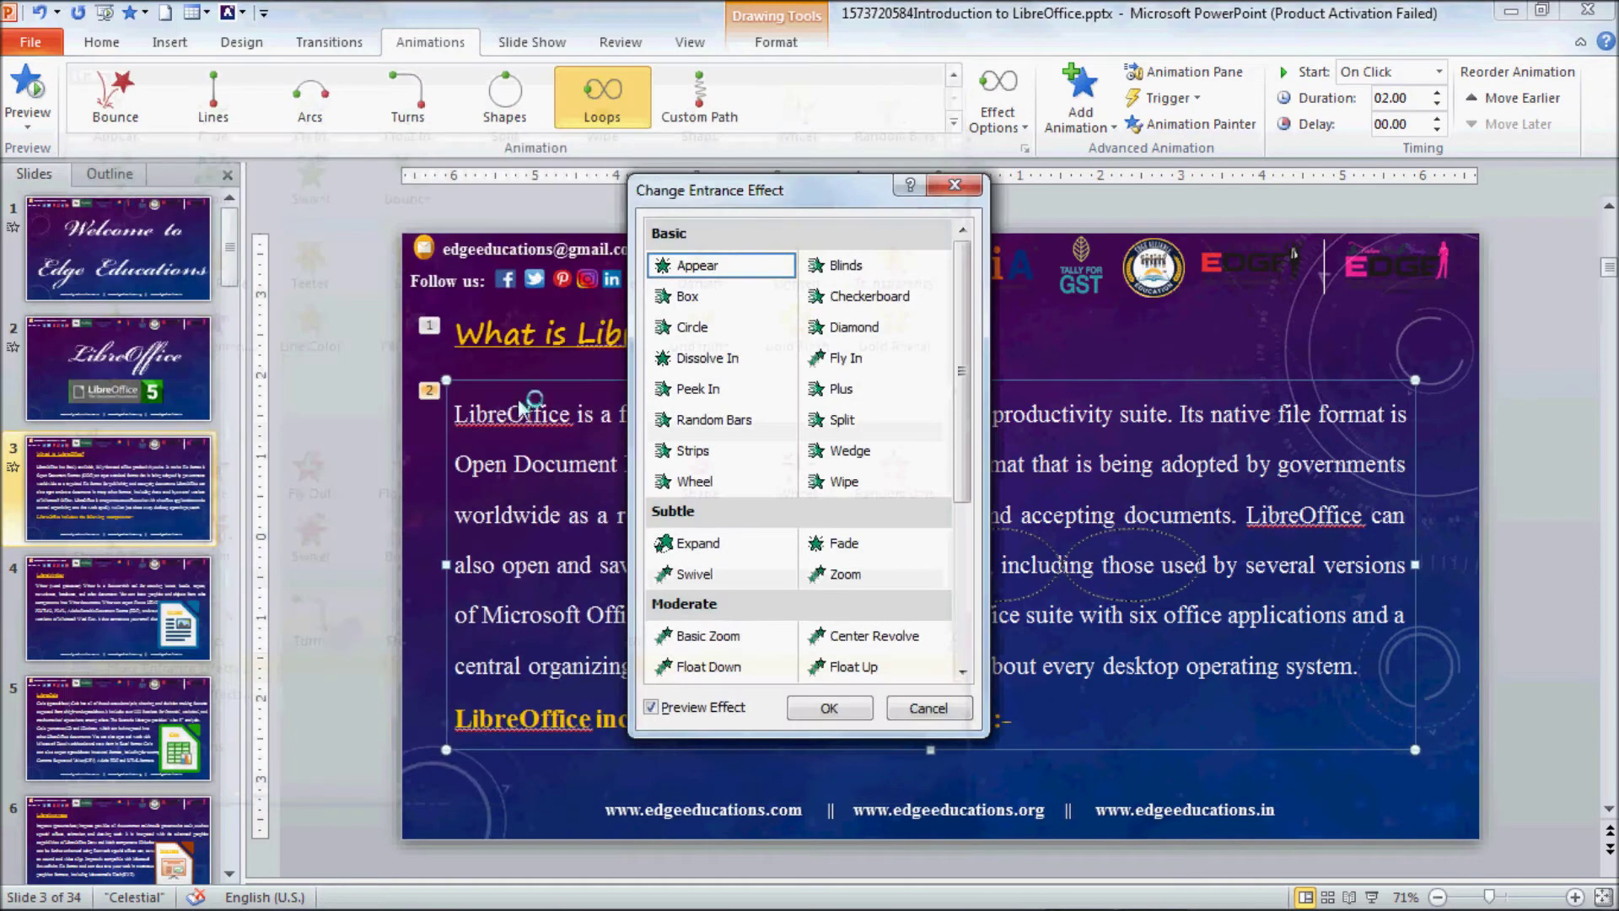
pyautogui.moveTo(729, 189); pyautogui.dragTo(189, 242)
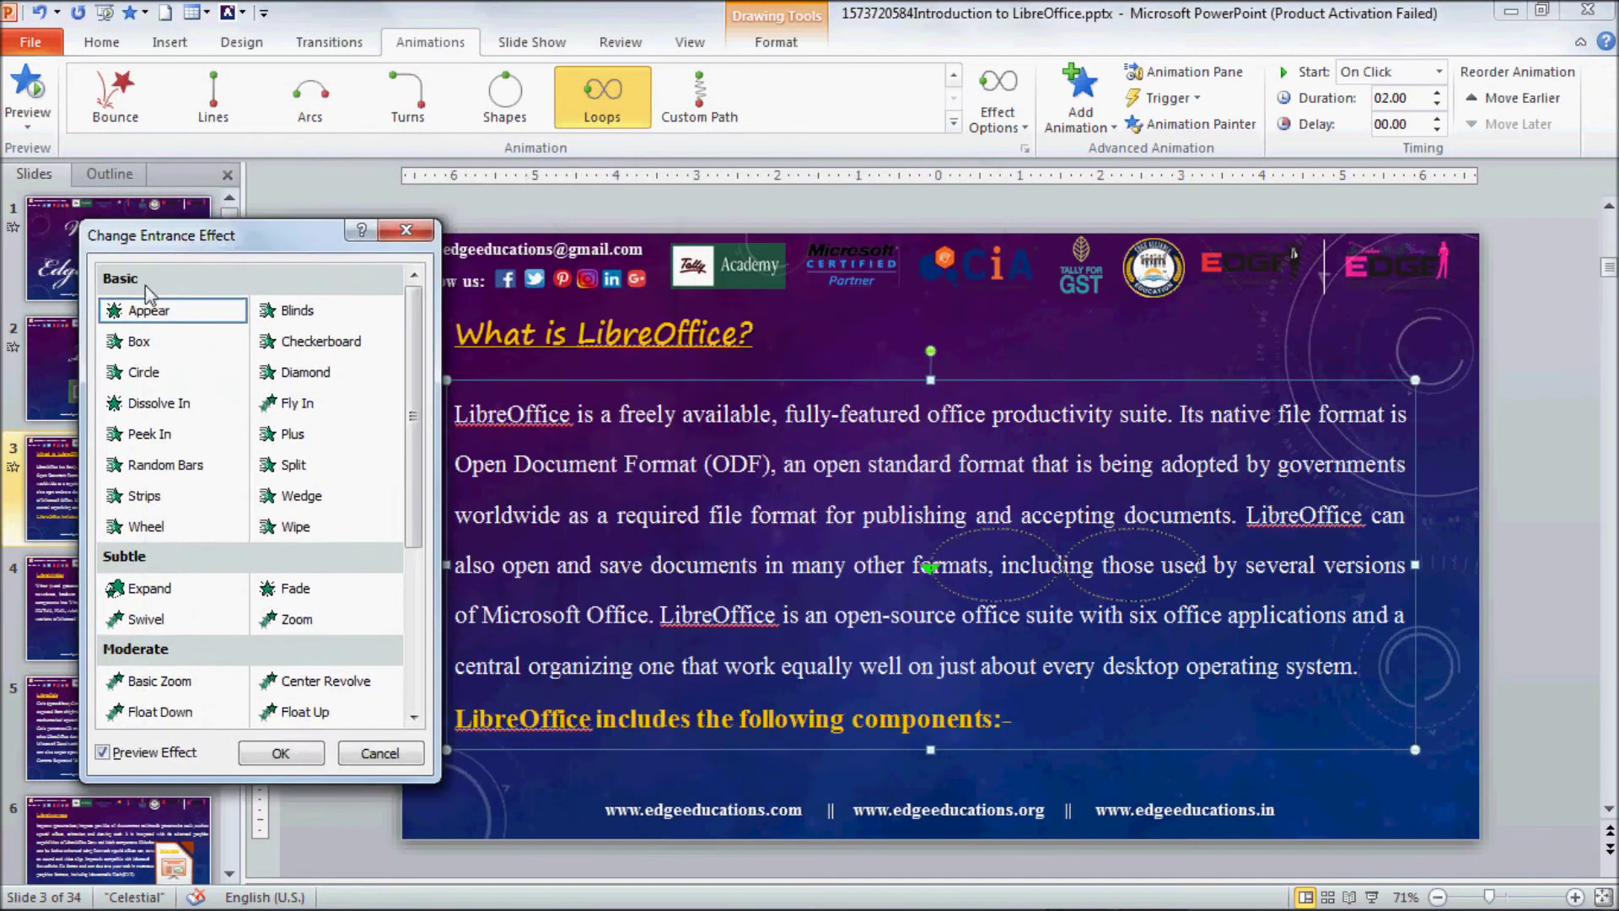
pyautogui.click(163, 533)
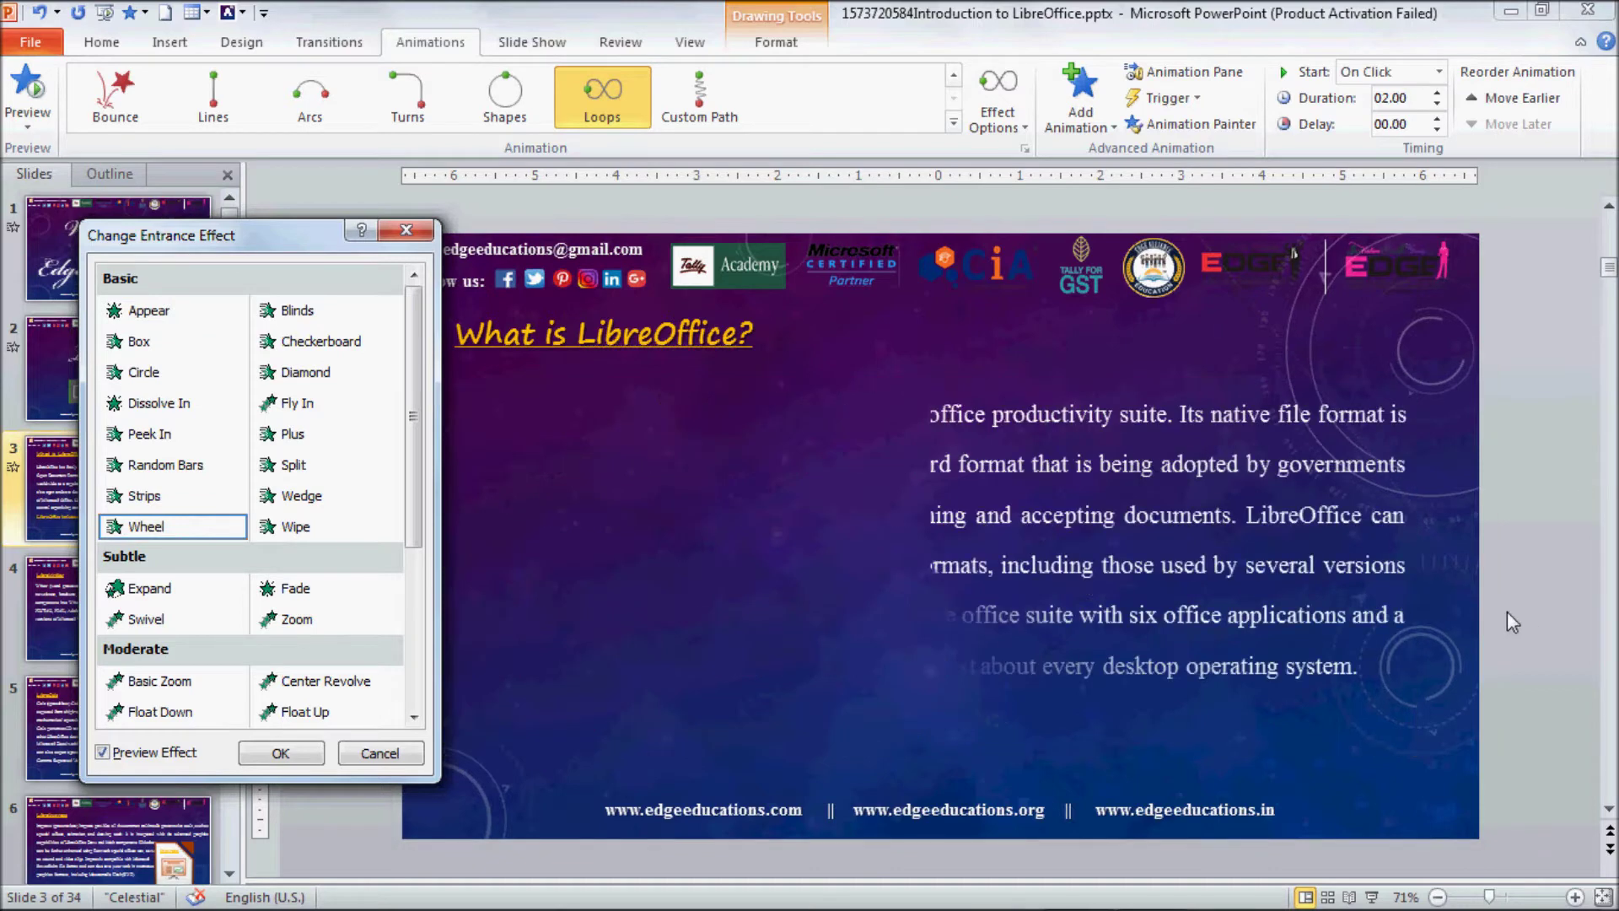
pyautogui.click(290, 529)
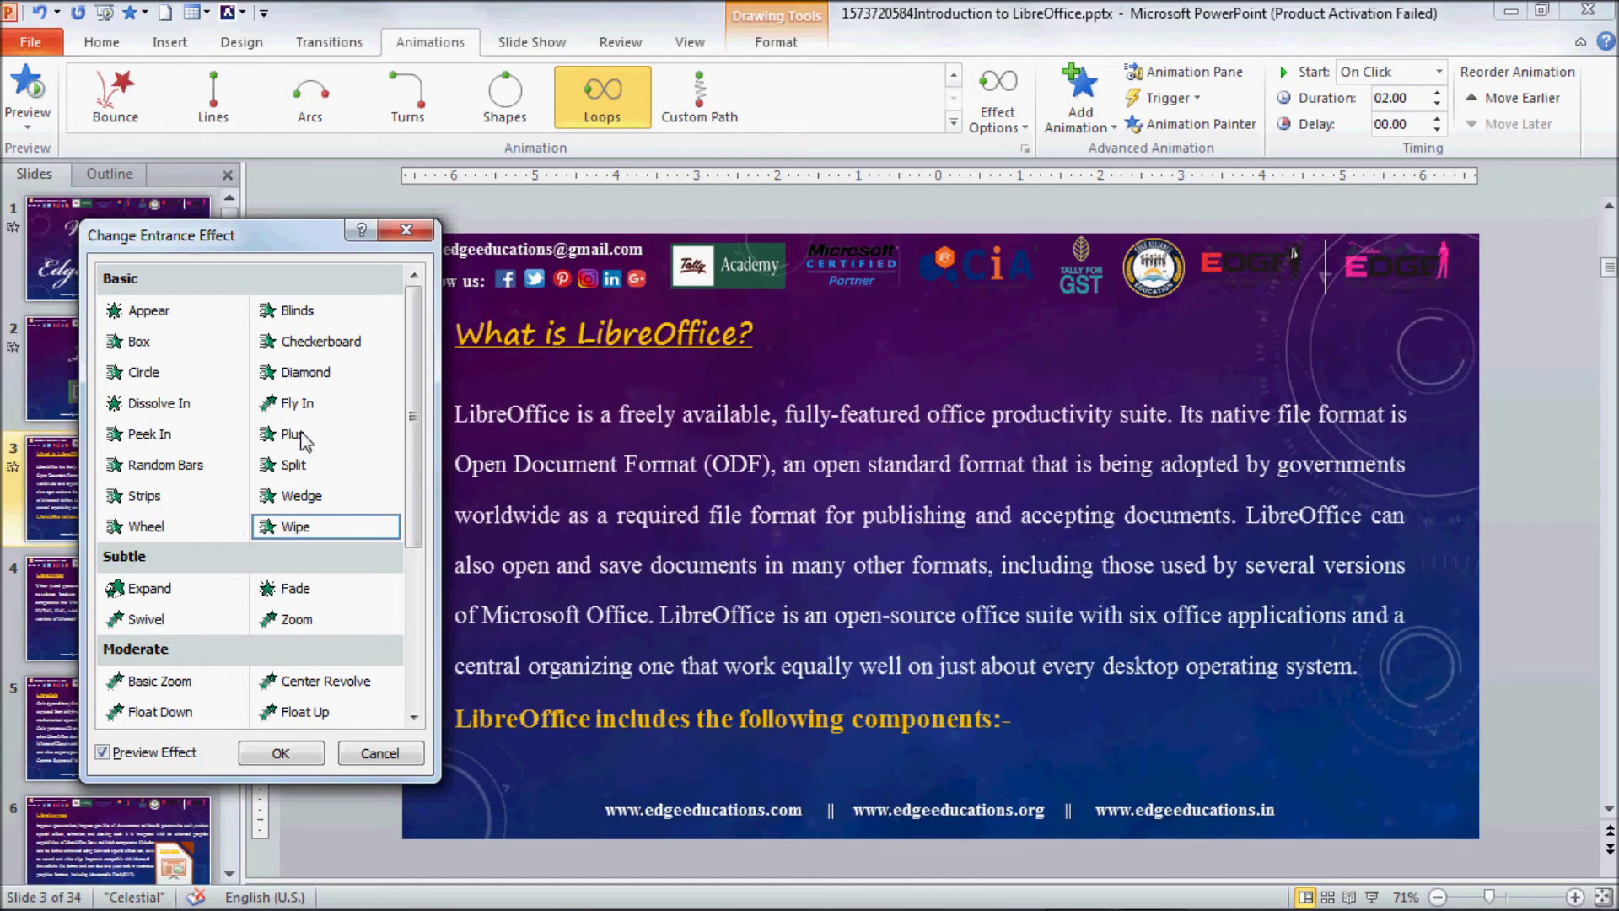
pyautogui.click(302, 435)
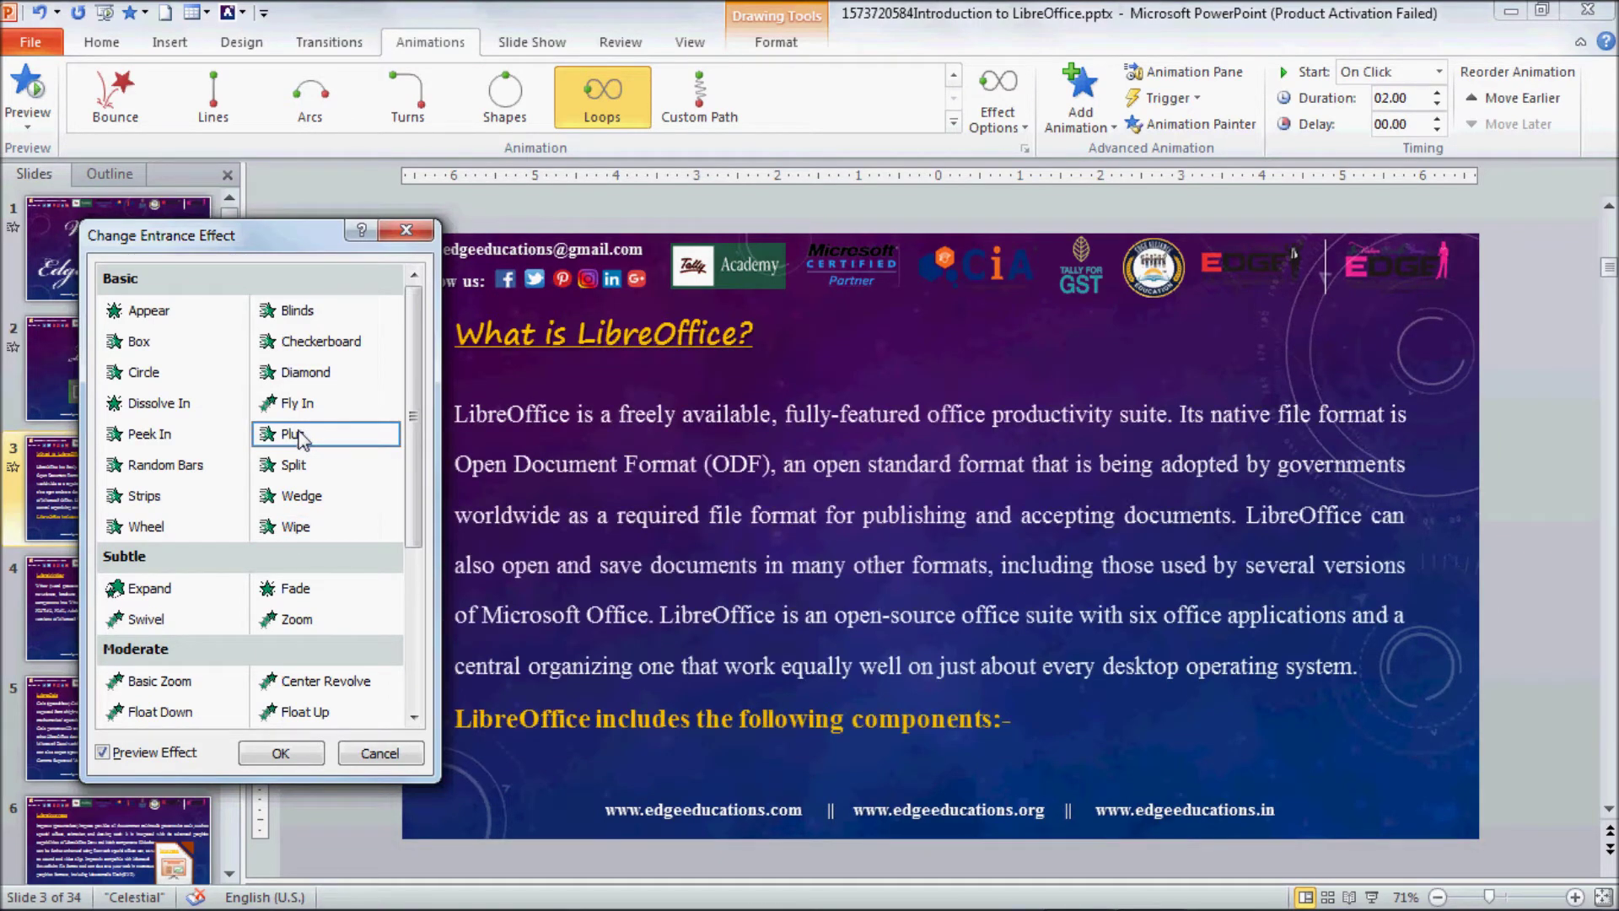
# - Preview the Spiral In and Float Down entrance effects on slide 3's body text and turn off Preview Effect
pyautogui.scroll(-3, 398, 468)
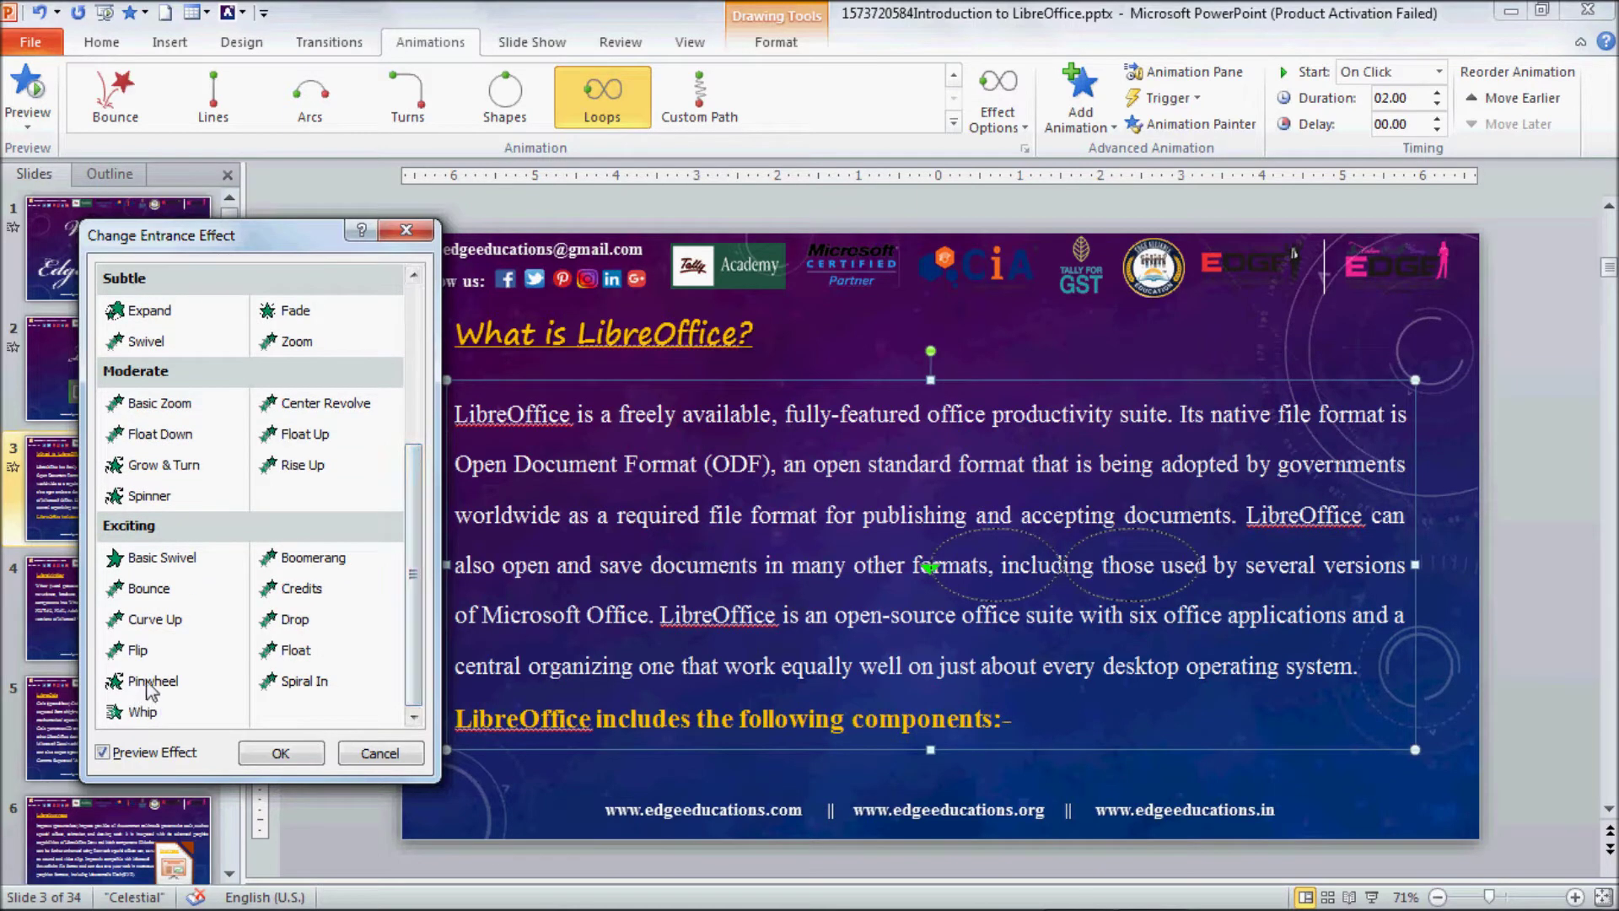
pyautogui.click(297, 682)
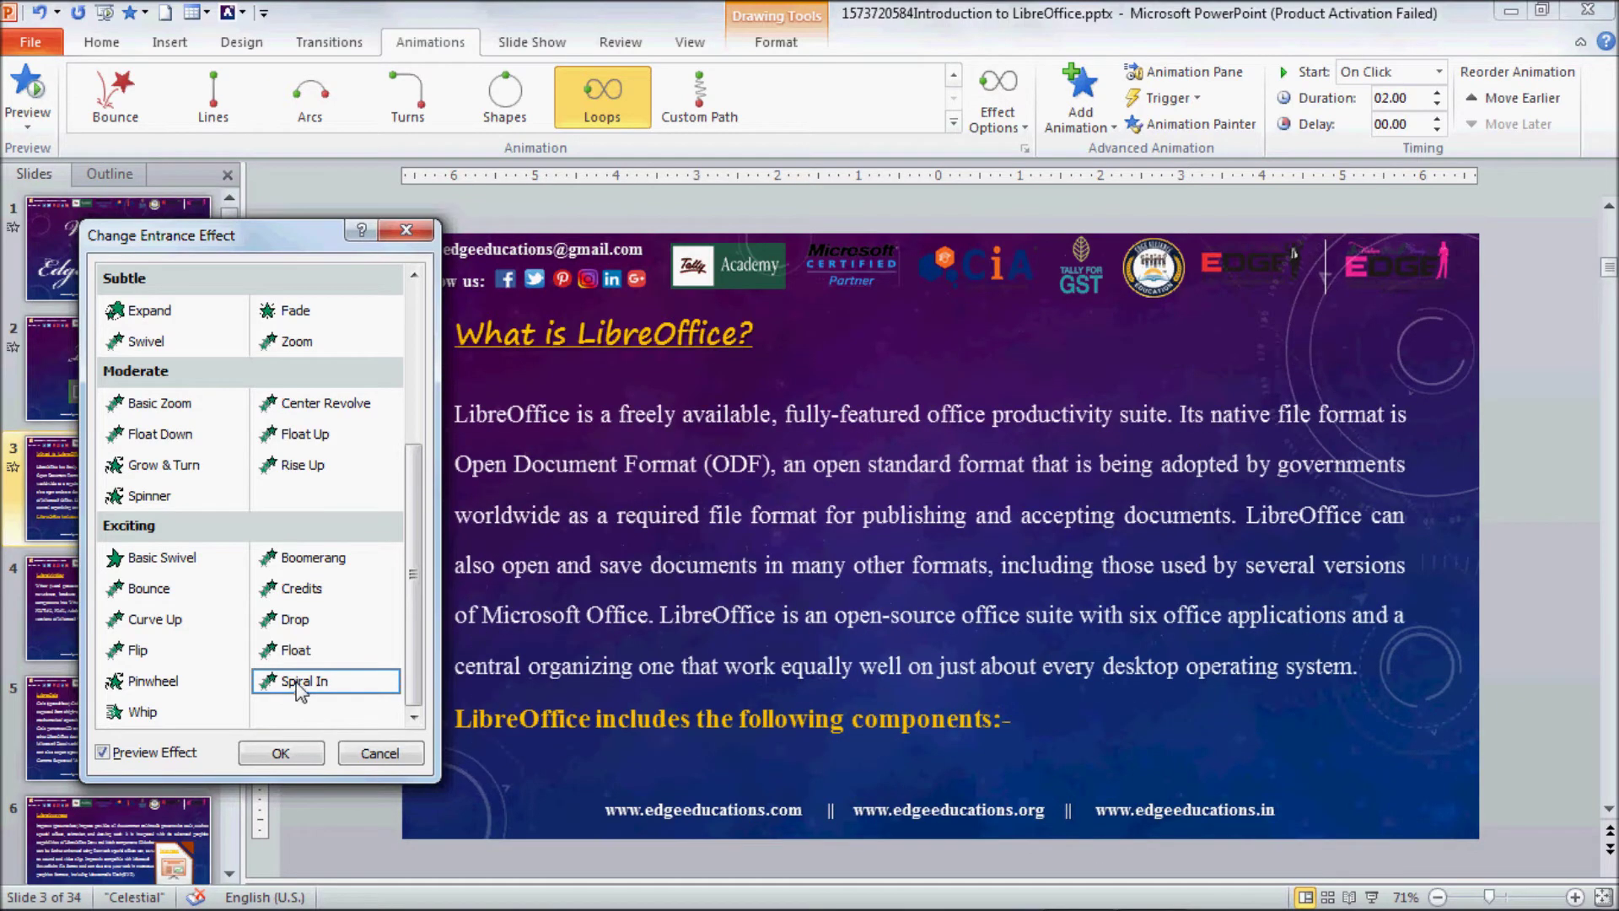
pyautogui.click(150, 437)
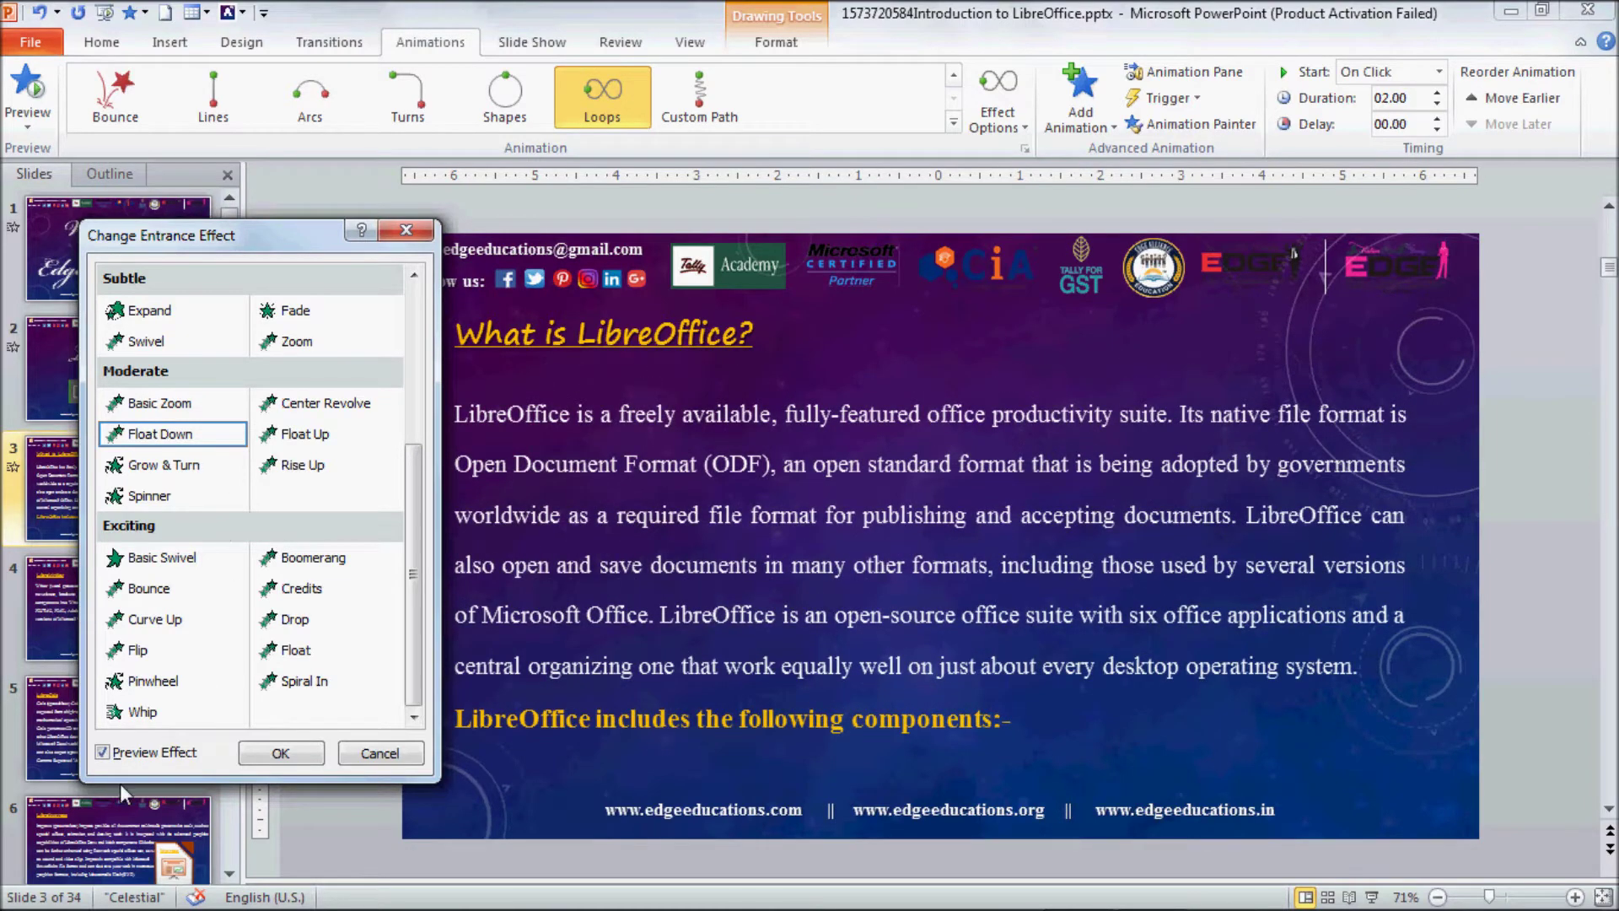
pyautogui.click(179, 761)
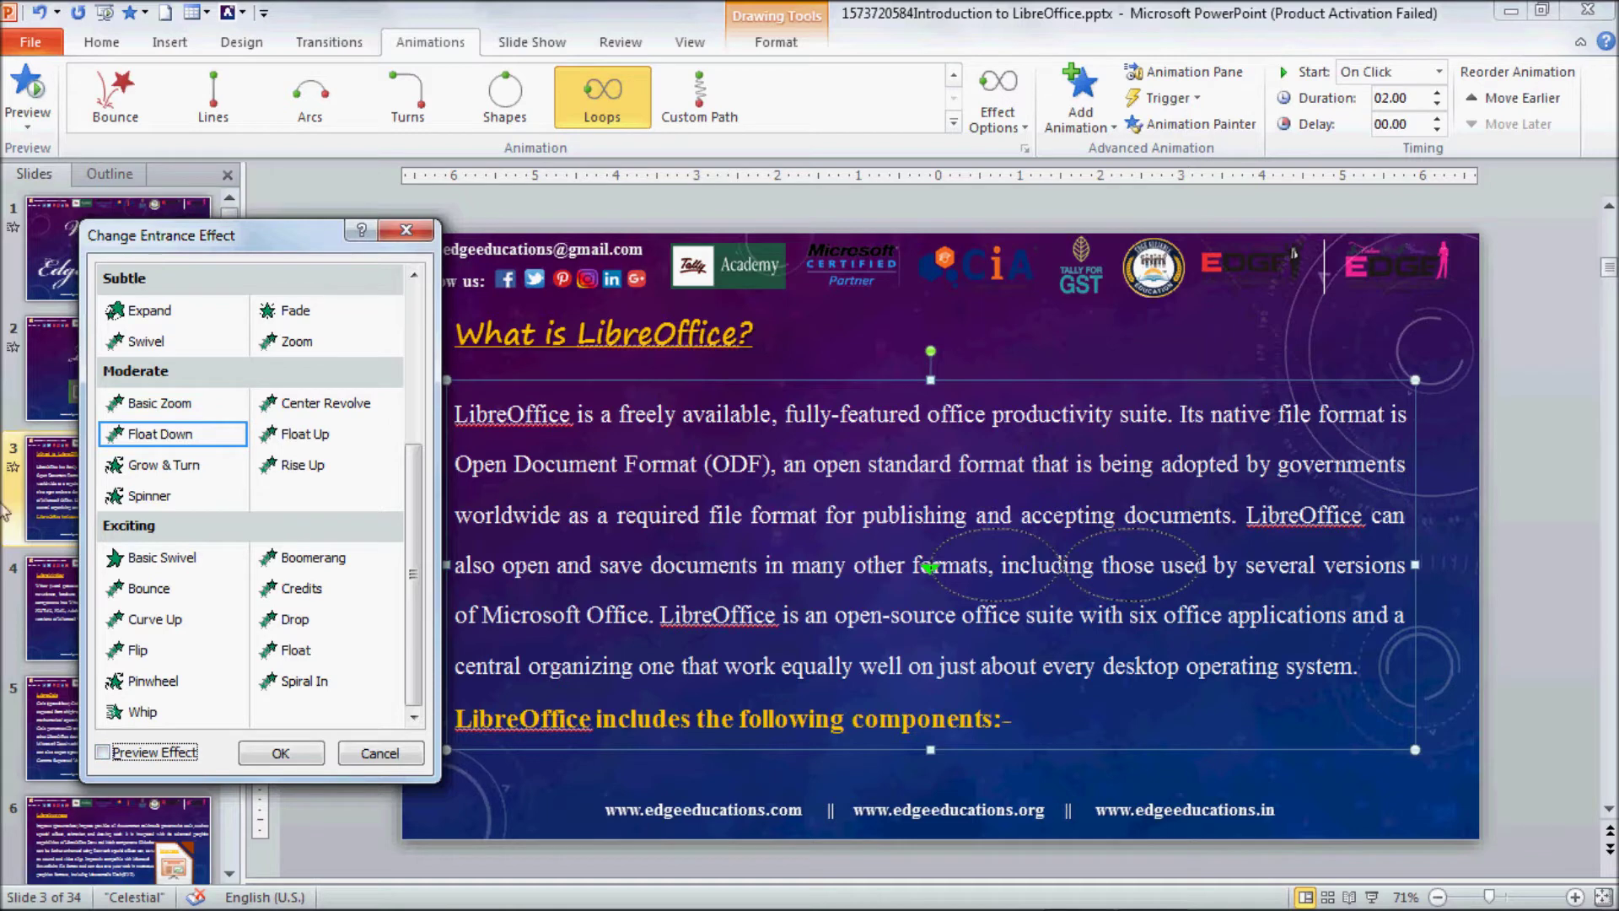
# - Try the Grow & Turn and Basic Zoom entrance effects without preview, turn Preview Effect back on and discard the effect choice
pyautogui.click(189, 469)
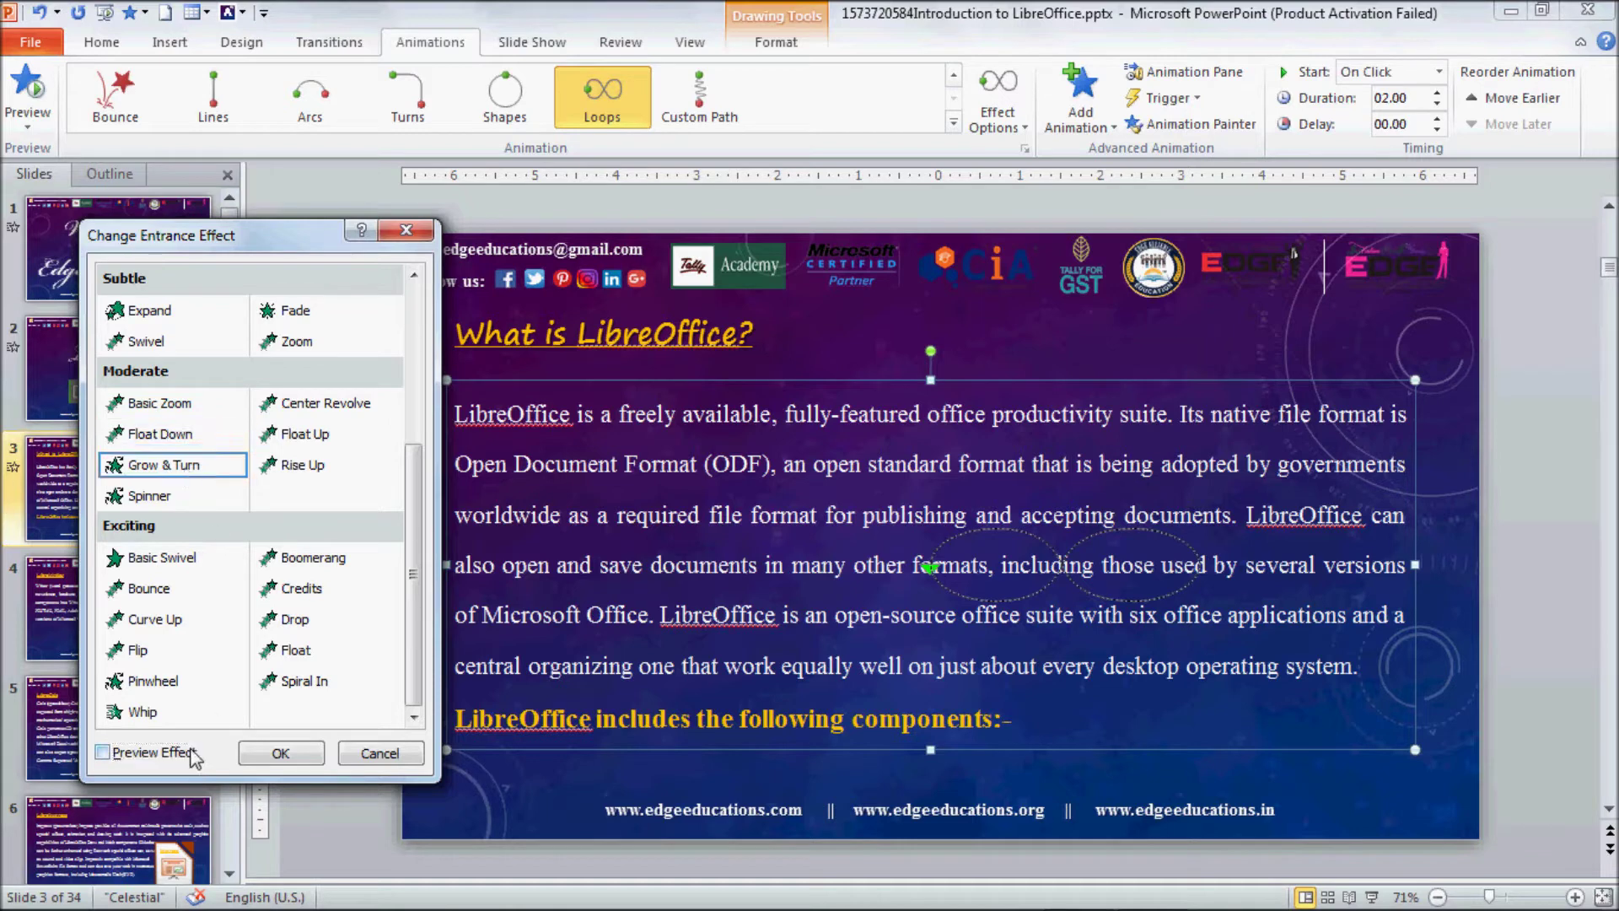
pyautogui.click(173, 405)
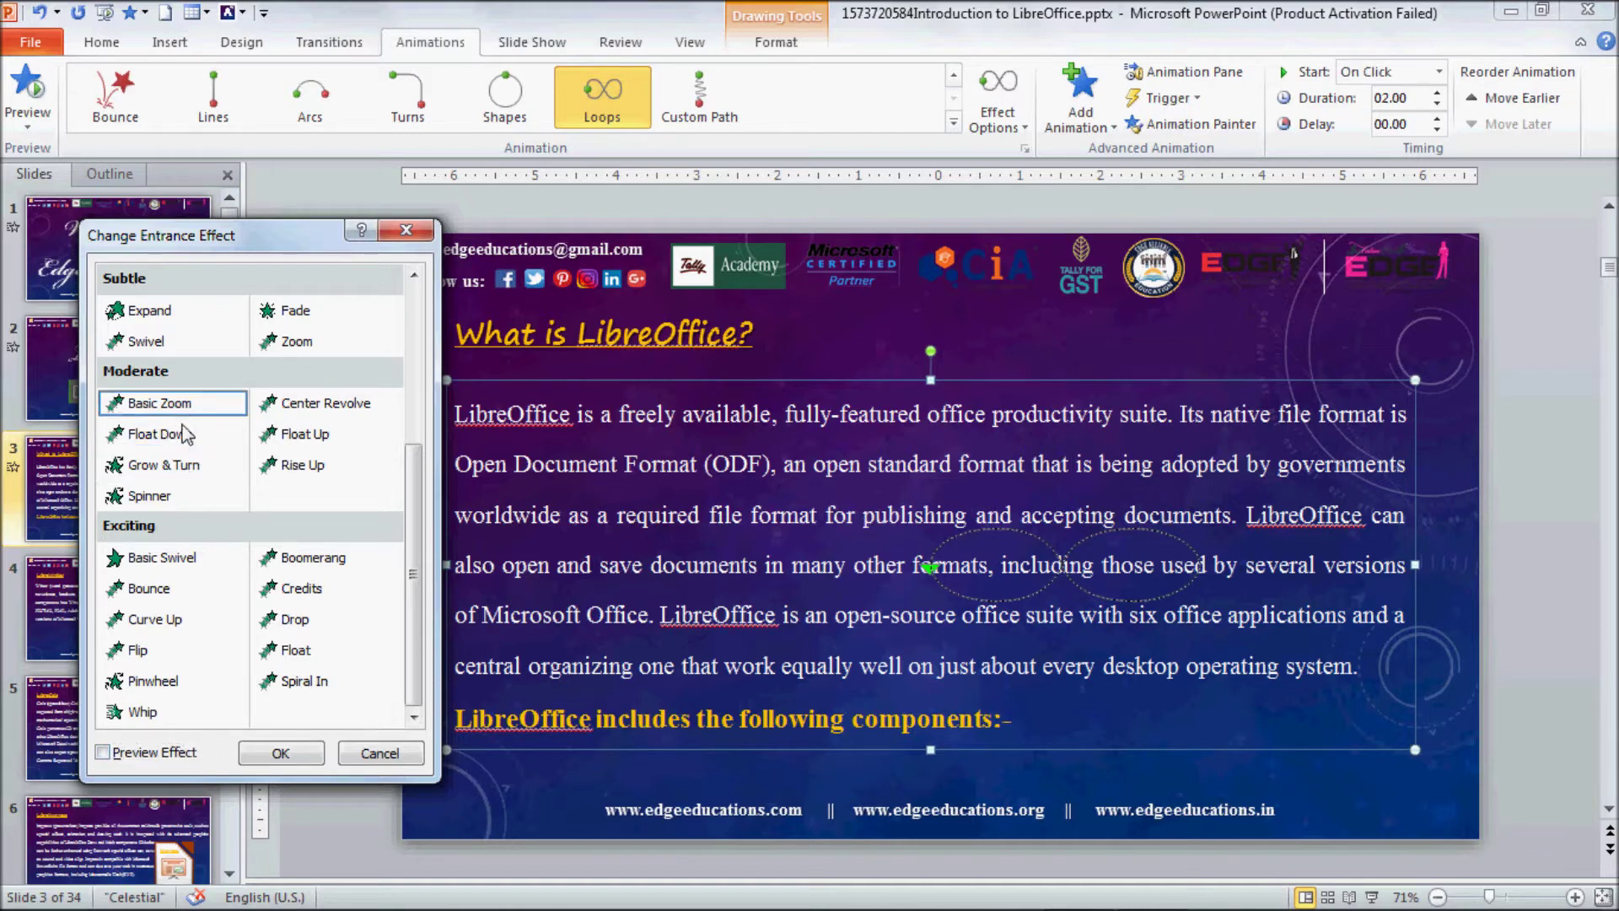
pyautogui.click(156, 759)
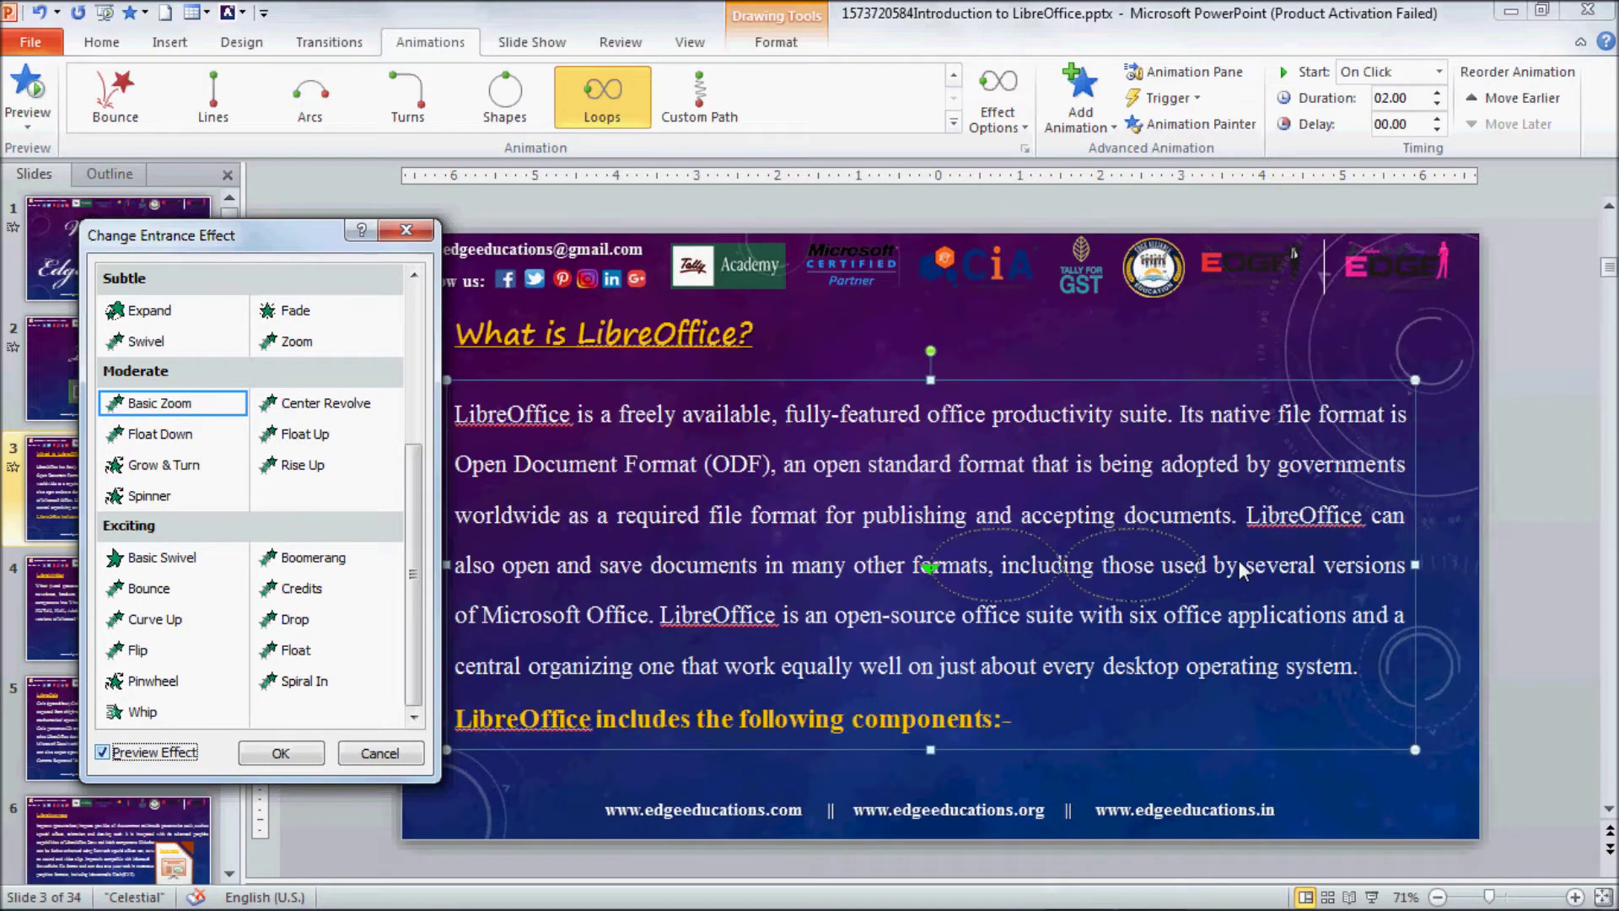
pyautogui.click(381, 757)
# - On slide 4, preview the Blink effect from the full set of emphasis effects on the Writer picture
pyautogui.click(64, 617)
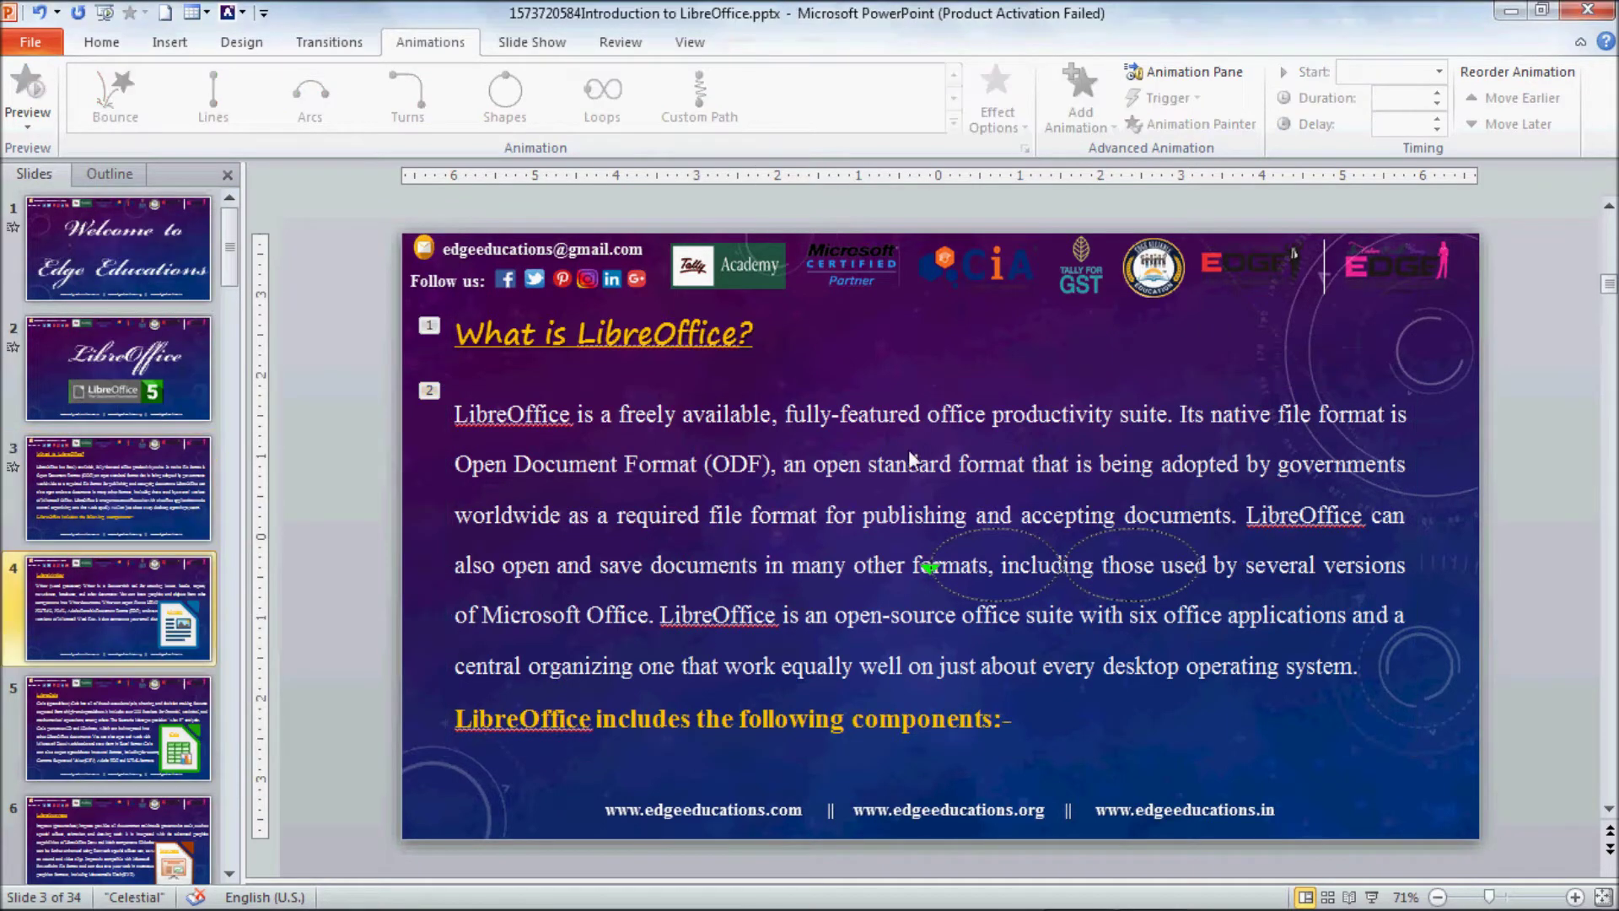
pyautogui.click(470, 540)
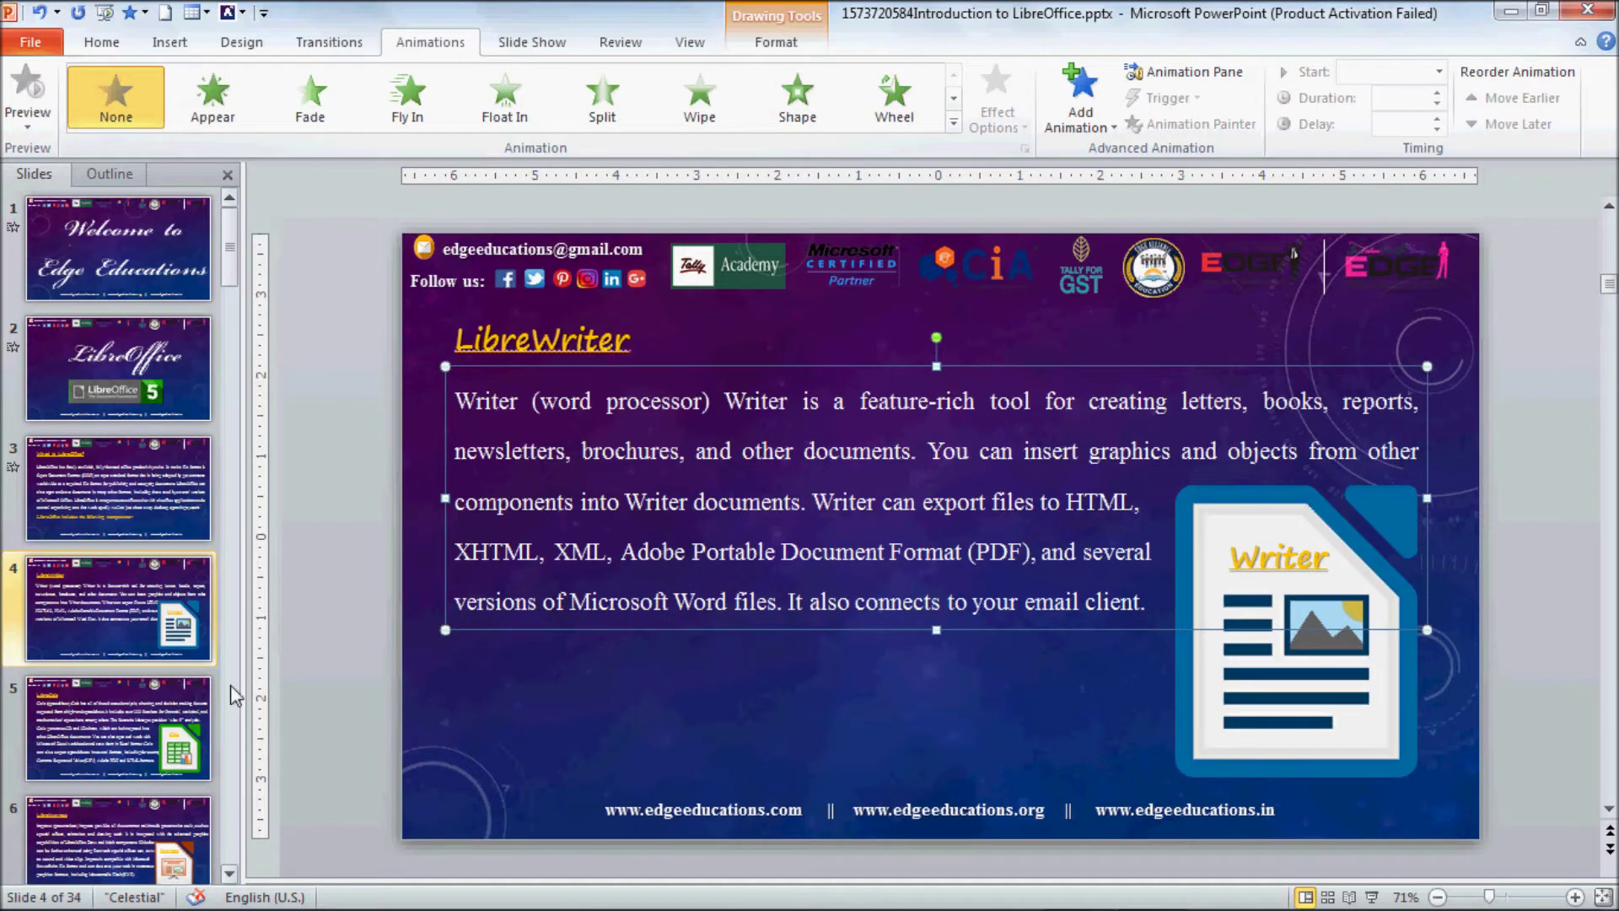
pyautogui.click(1176, 727)
pyautogui.click(953, 123)
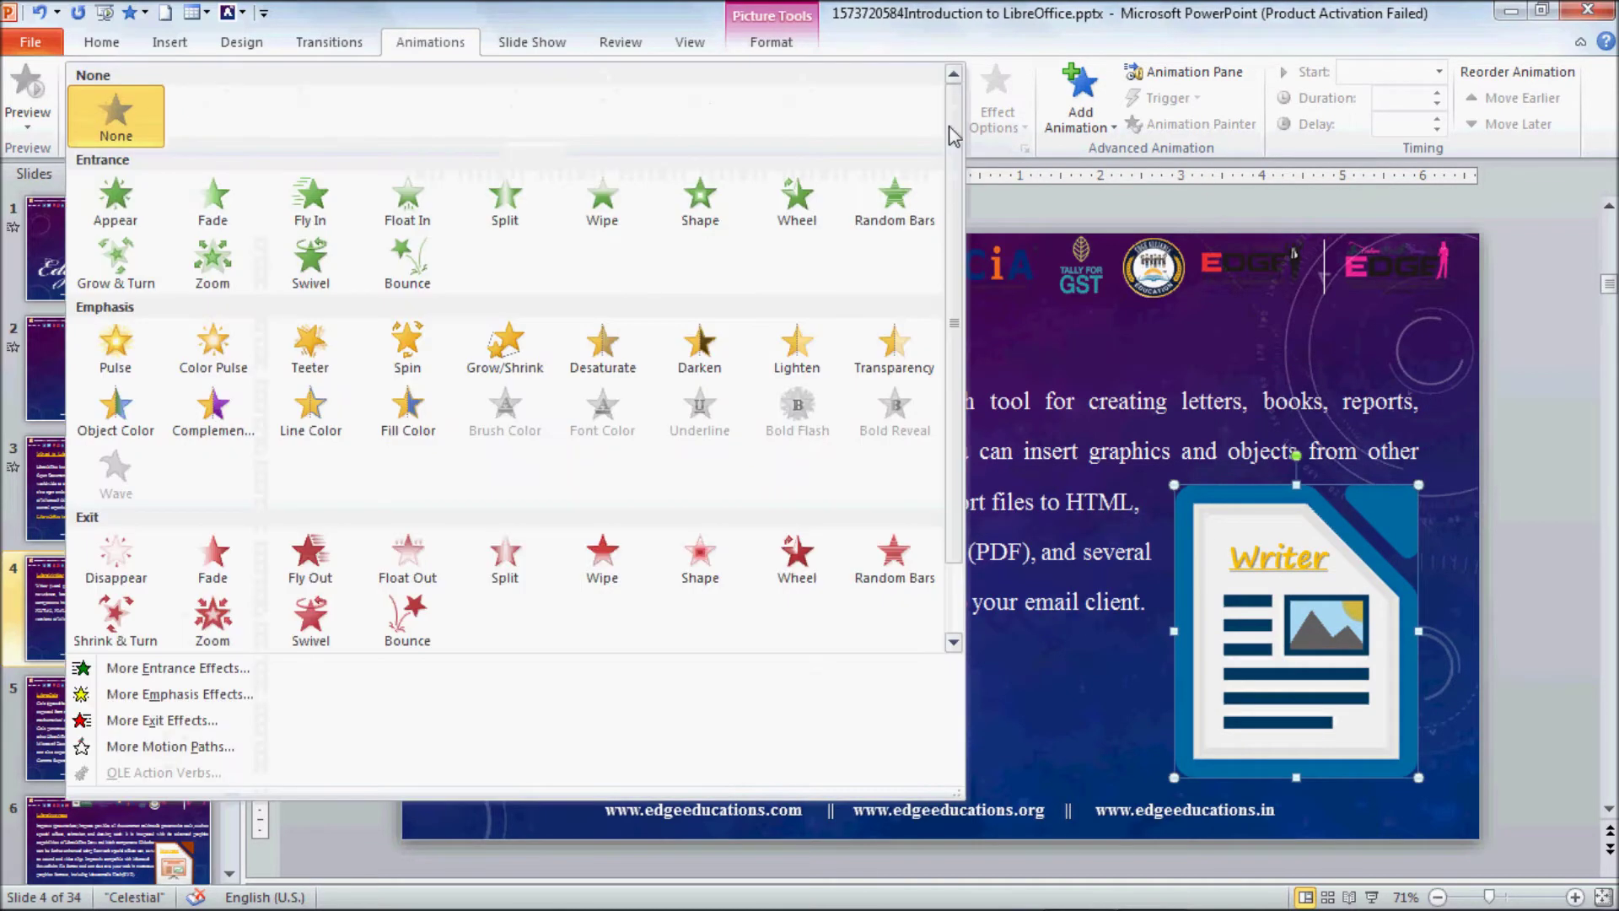
pyautogui.click(232, 696)
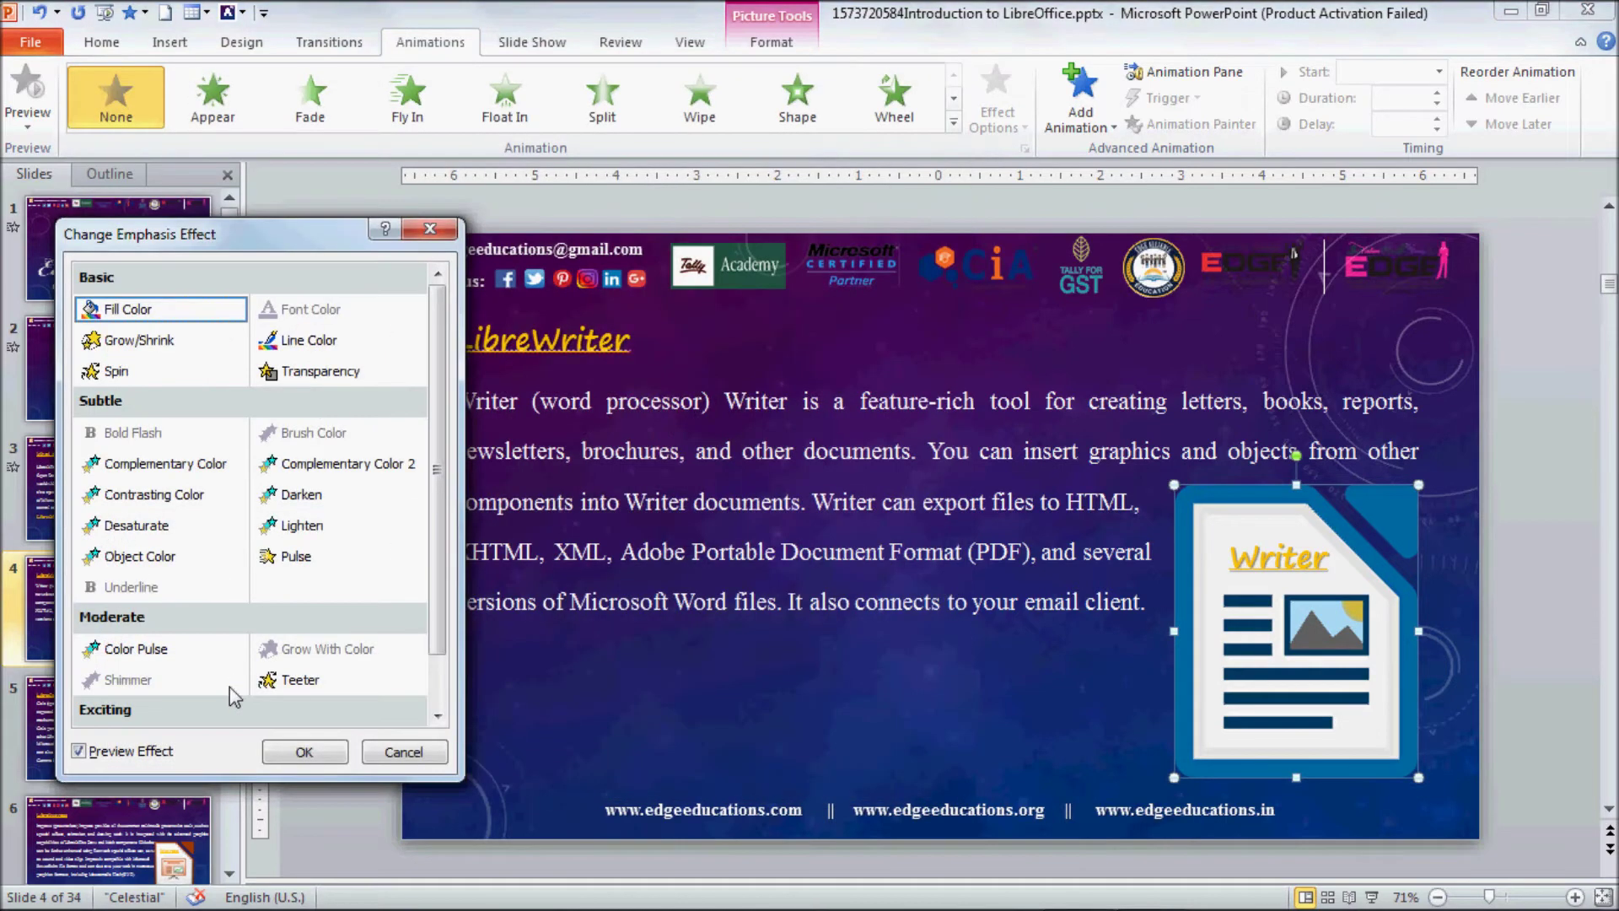
pyautogui.moveTo(238, 232); pyautogui.dragTo(236, 213)
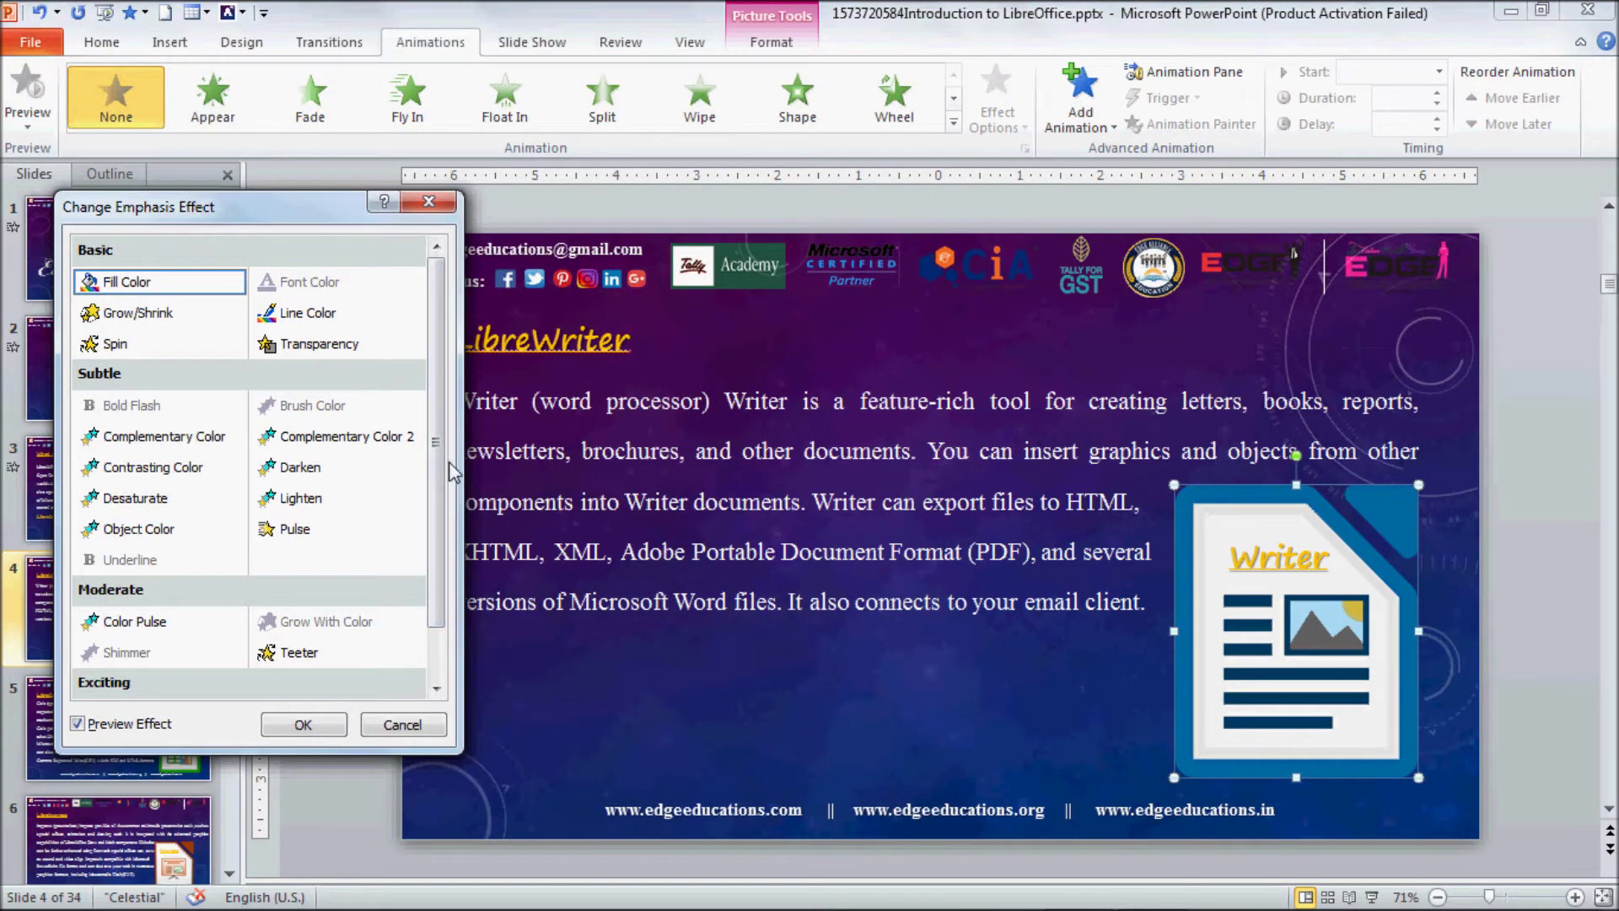
pyautogui.moveTo(439, 469)
pyautogui.mouseDown()
pyautogui.moveTo(445, 530)
pyautogui.moveTo(440, 479)
pyautogui.mouseUp()
pyautogui.scroll(-1, 445, 438)
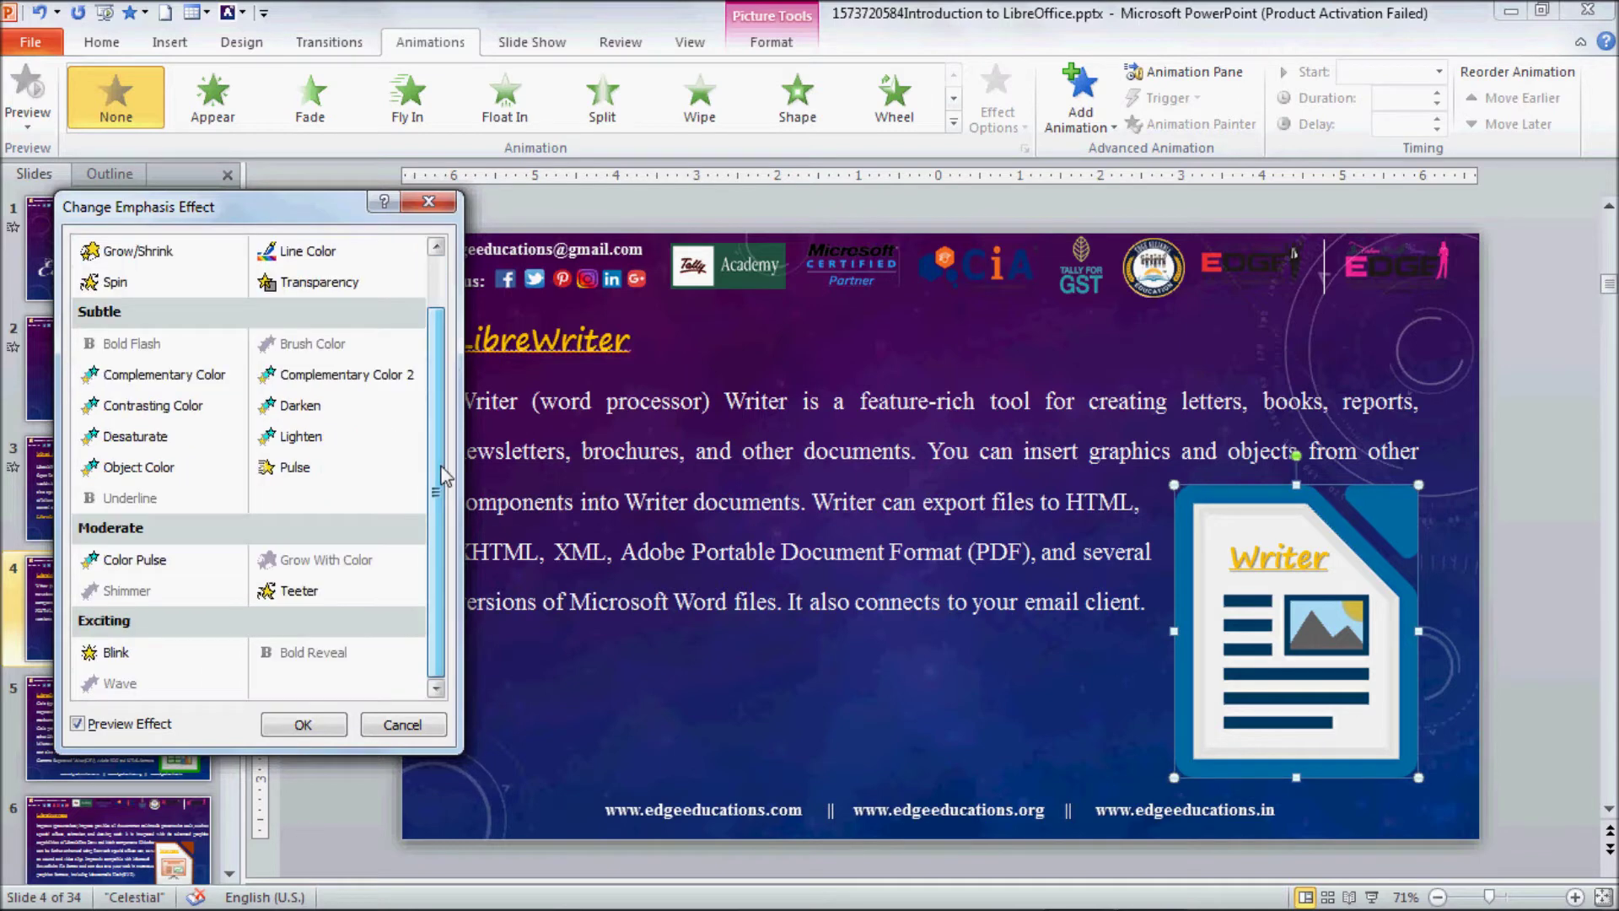
pyautogui.click(105, 658)
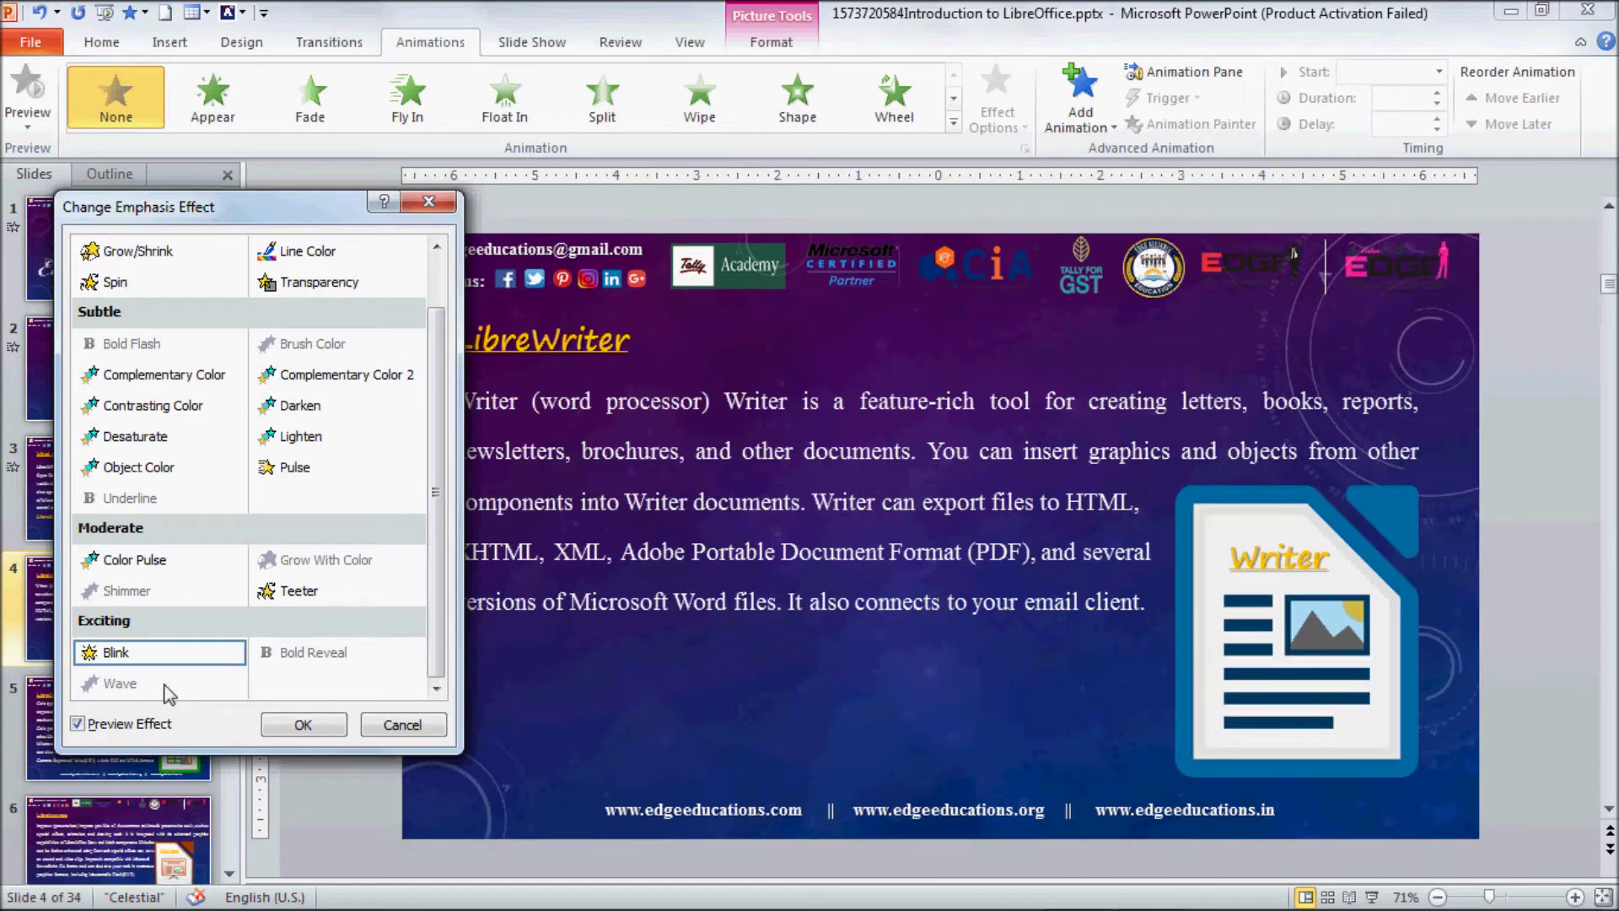
# - Preview the Complementary Color 2, Darken, Object Color, Line Color and Transparency emphasis effects on the Writer picture
pyautogui.click(385, 376)
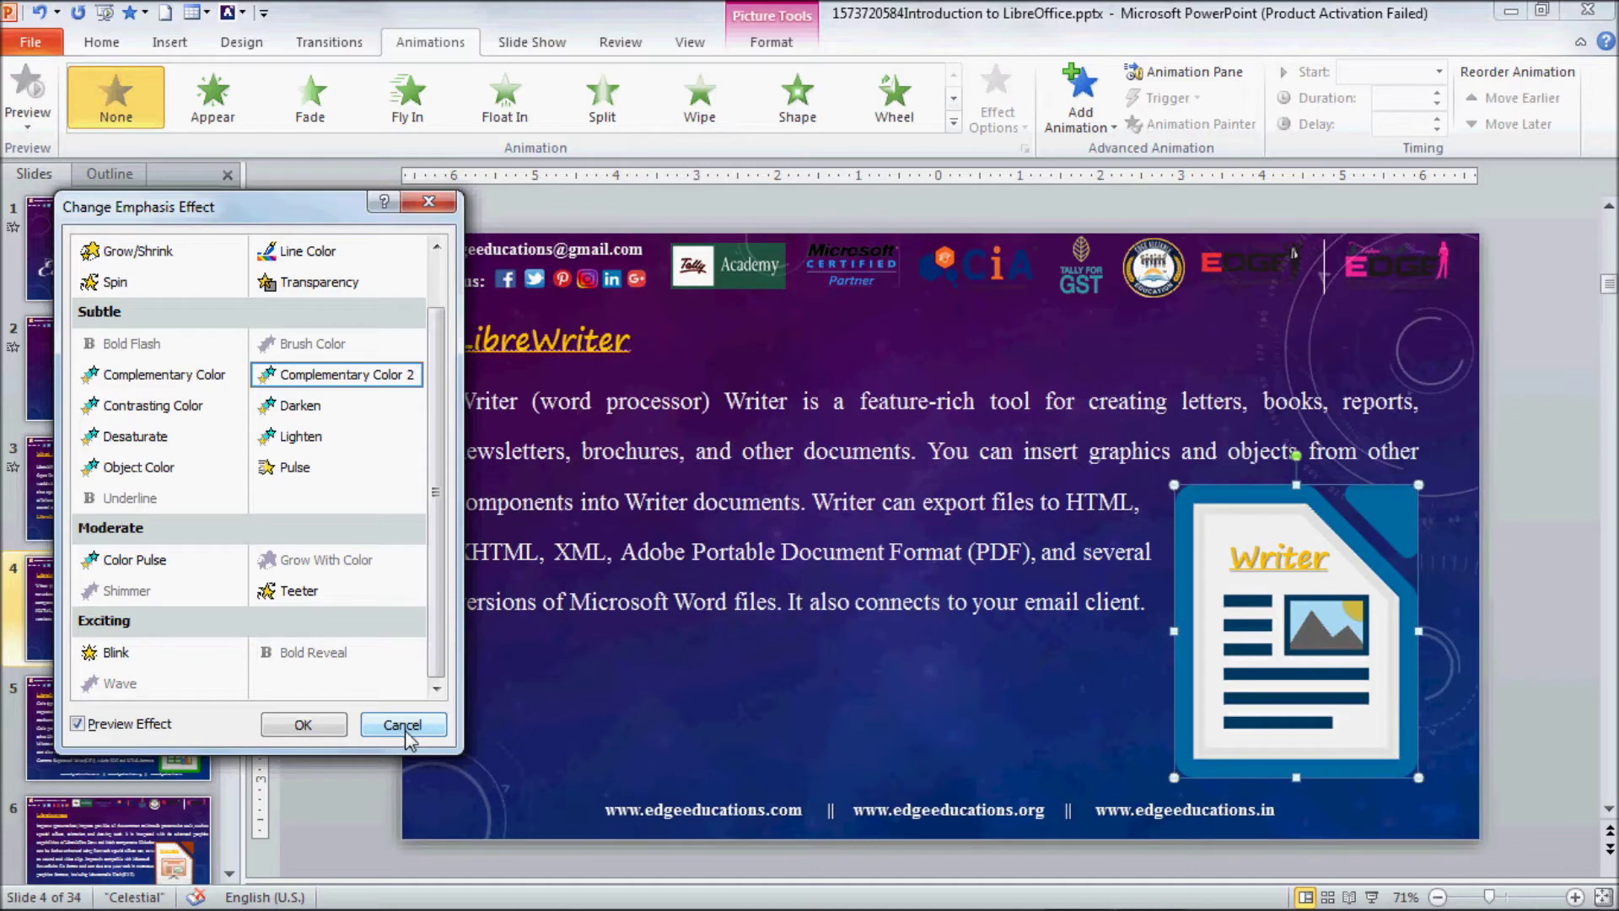
pyautogui.click(309, 409)
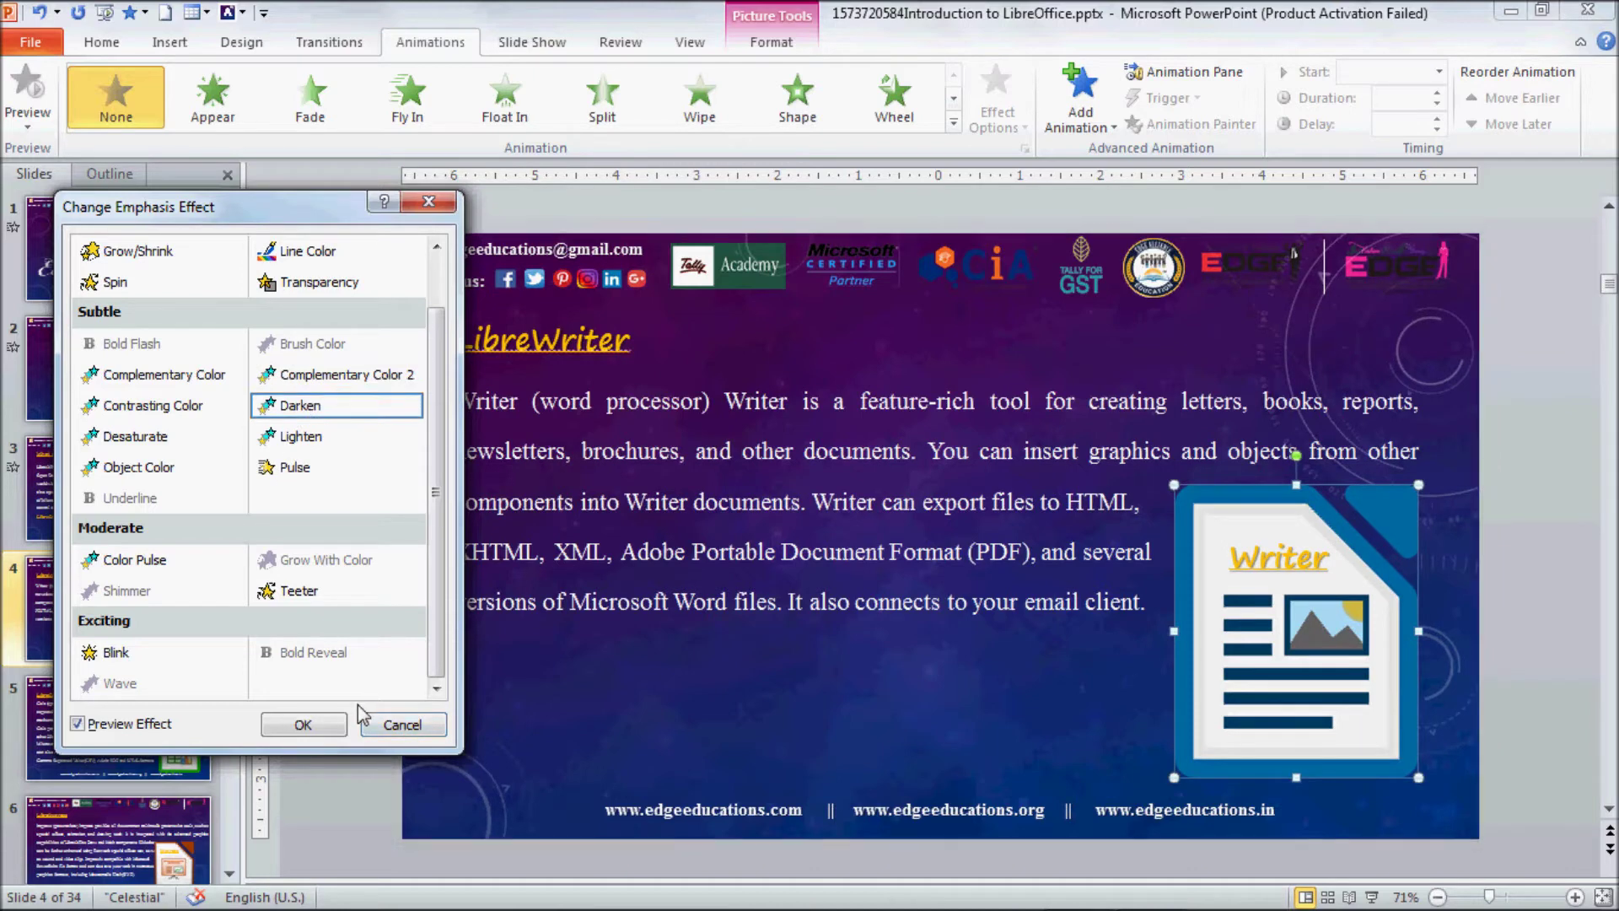
pyautogui.click(133, 473)
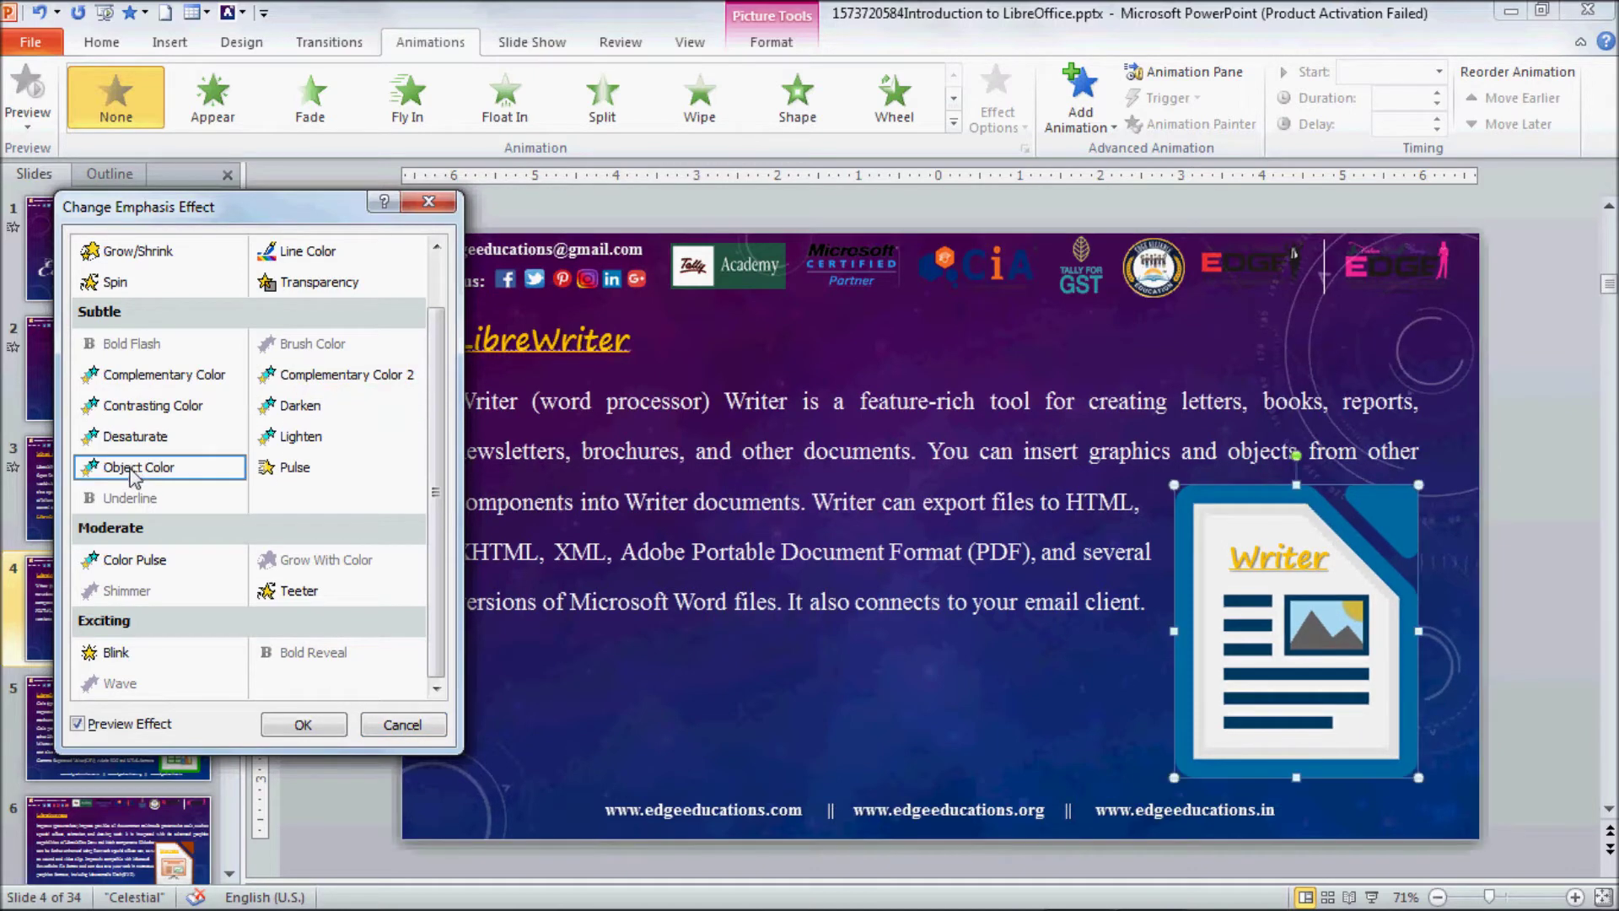
pyautogui.scroll(2, 401, 510)
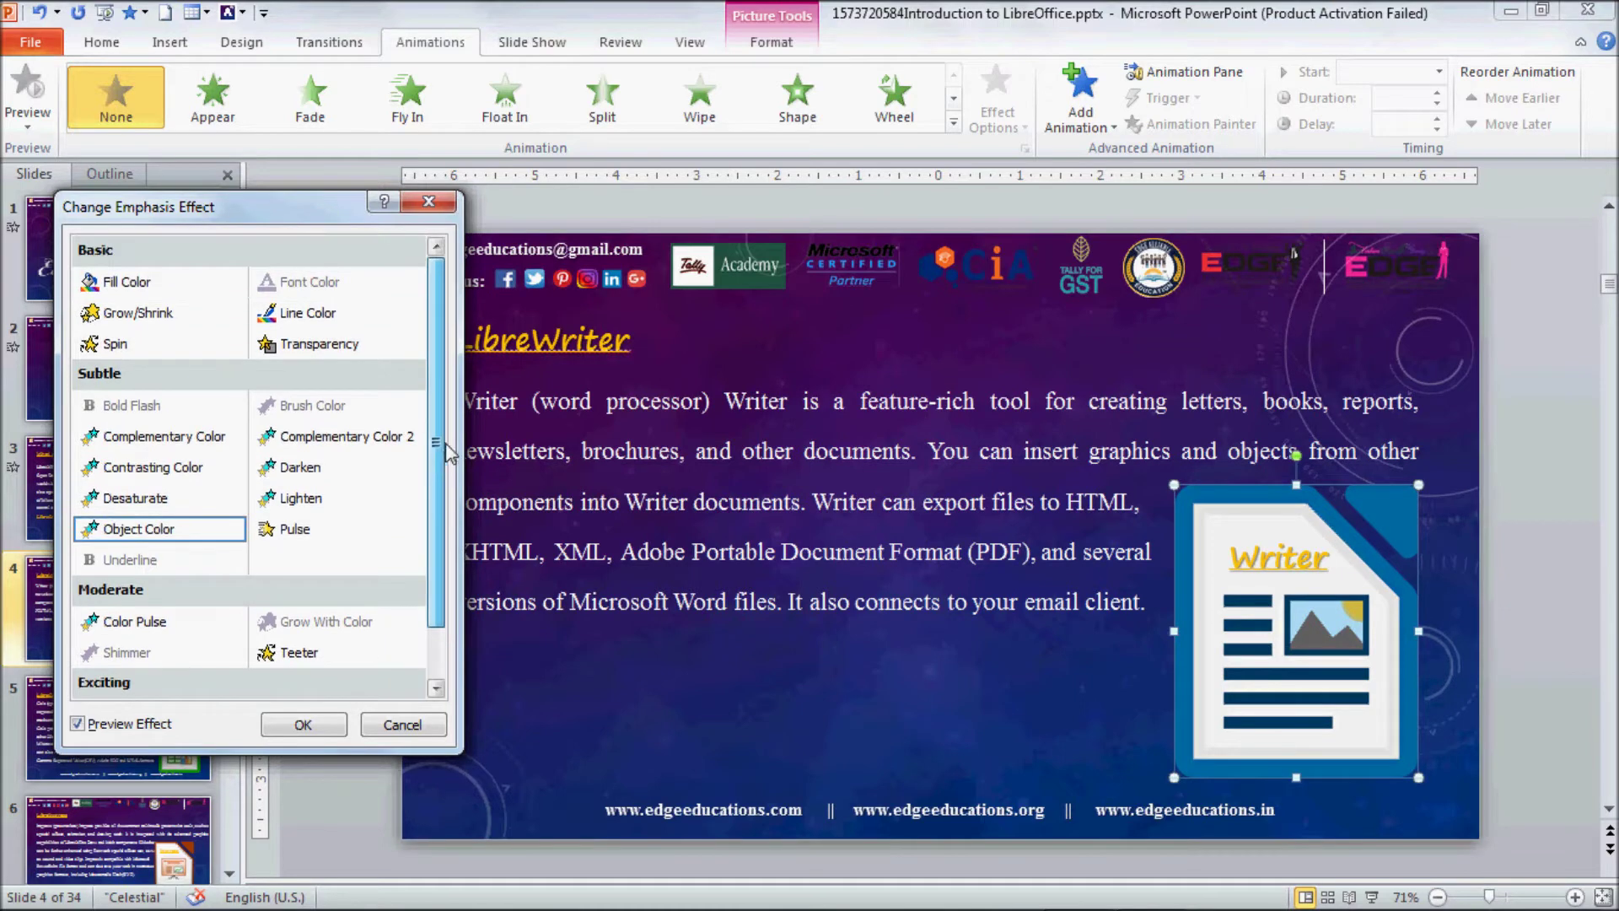
pyautogui.click(327, 319)
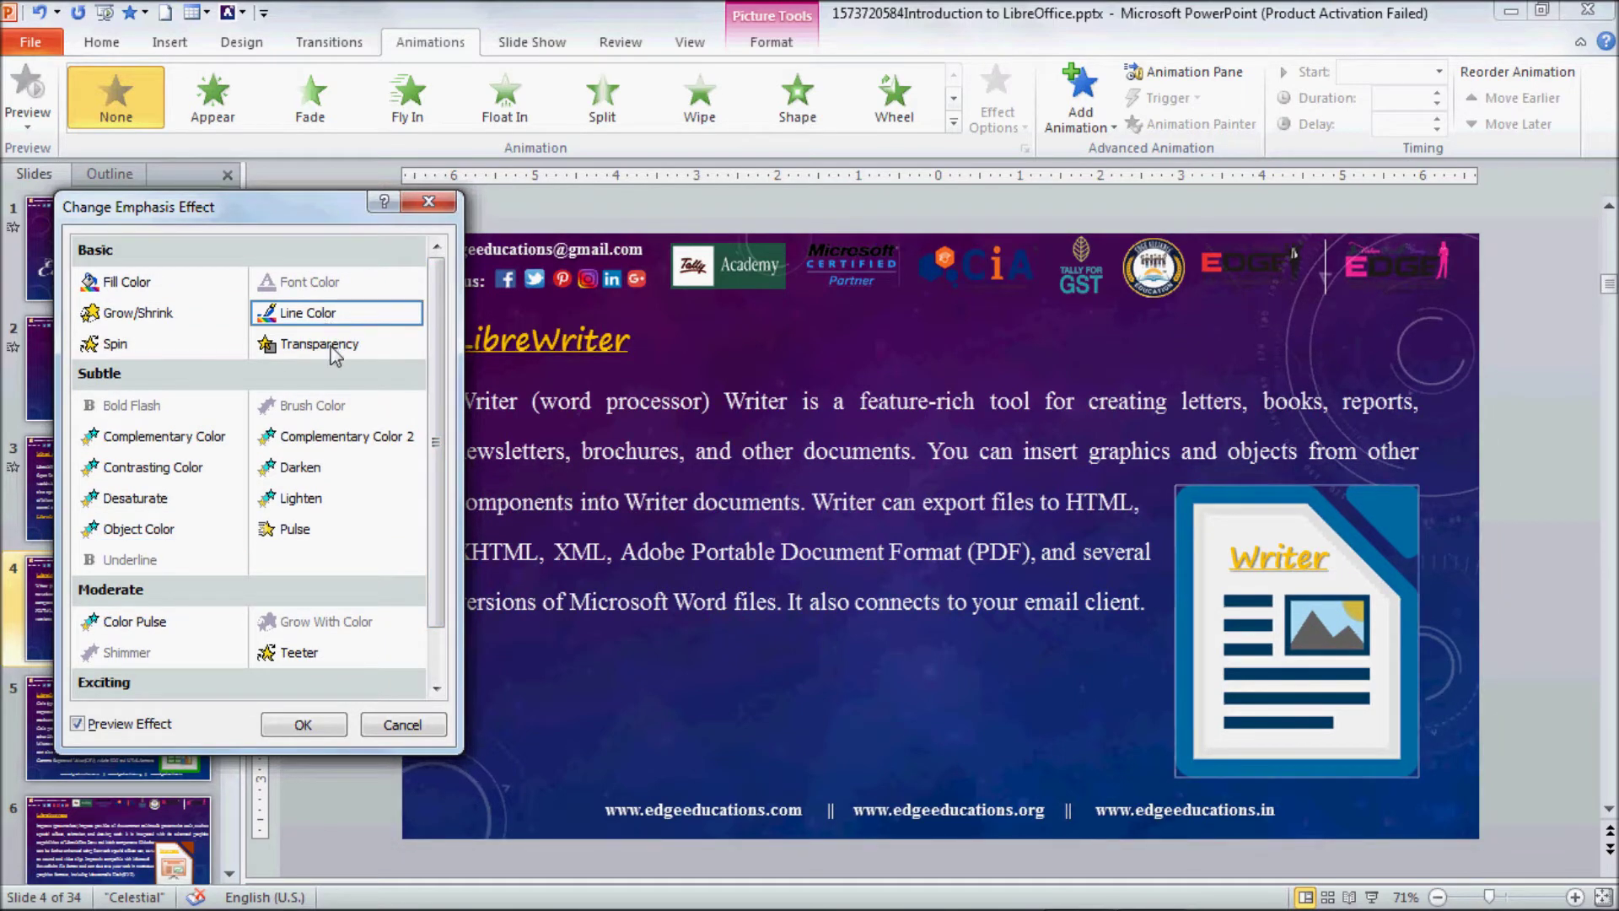
pyautogui.click(336, 352)
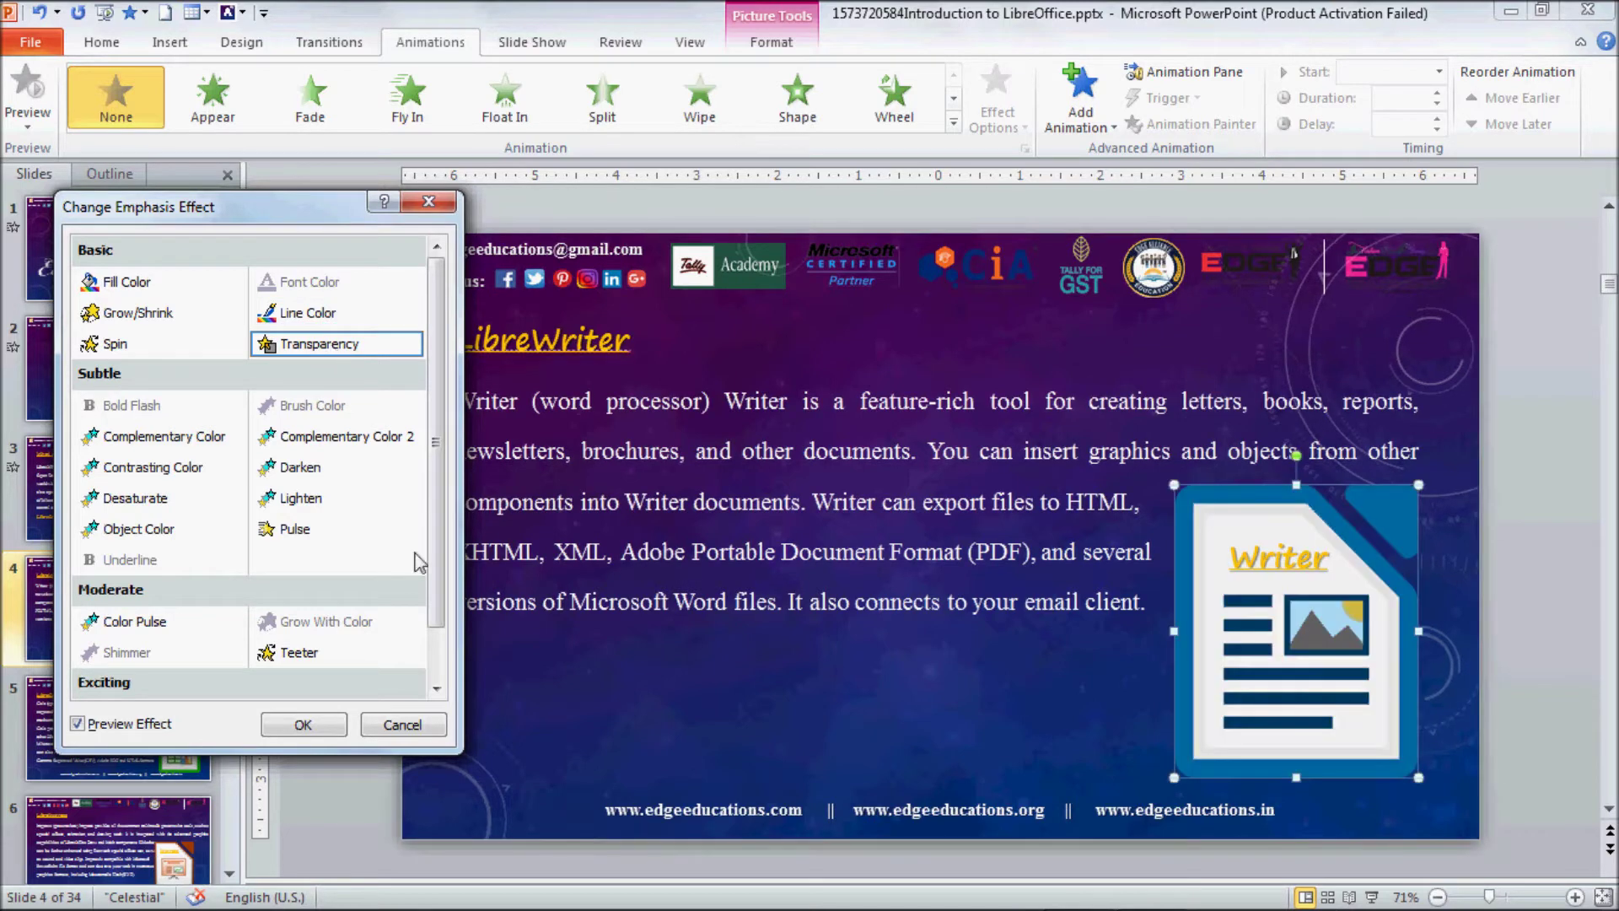
# - Preview the Spin effect and apply the Teeter emphasis effect to the Writer picture on slide 4
pyautogui.click(119, 348)
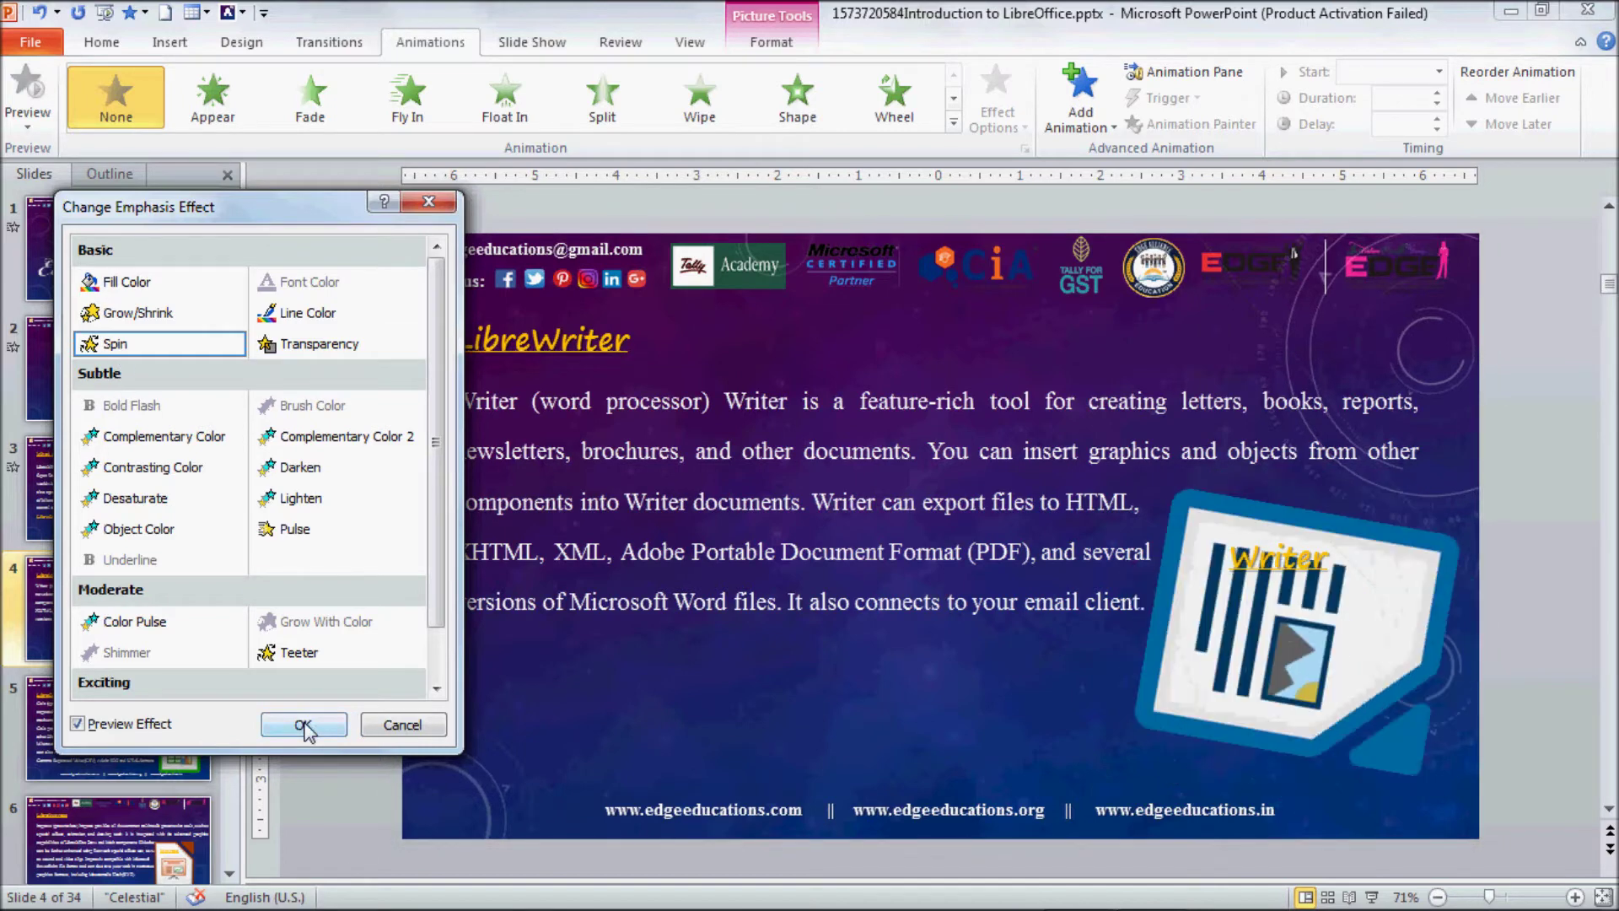
pyautogui.click(302, 655)
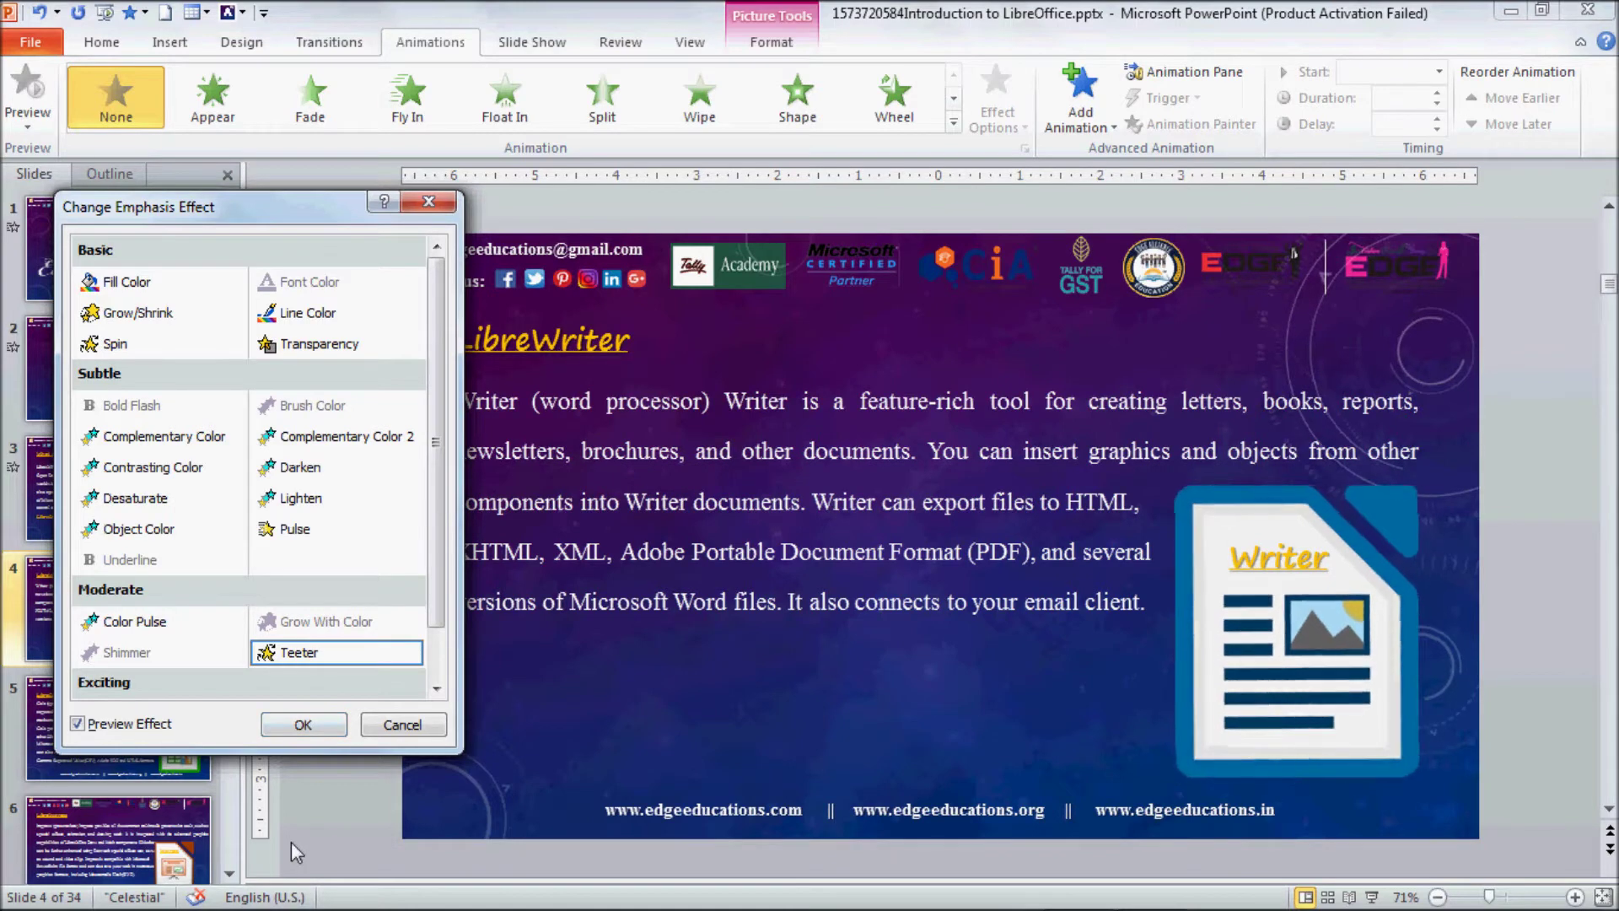
pyautogui.click(303, 724)
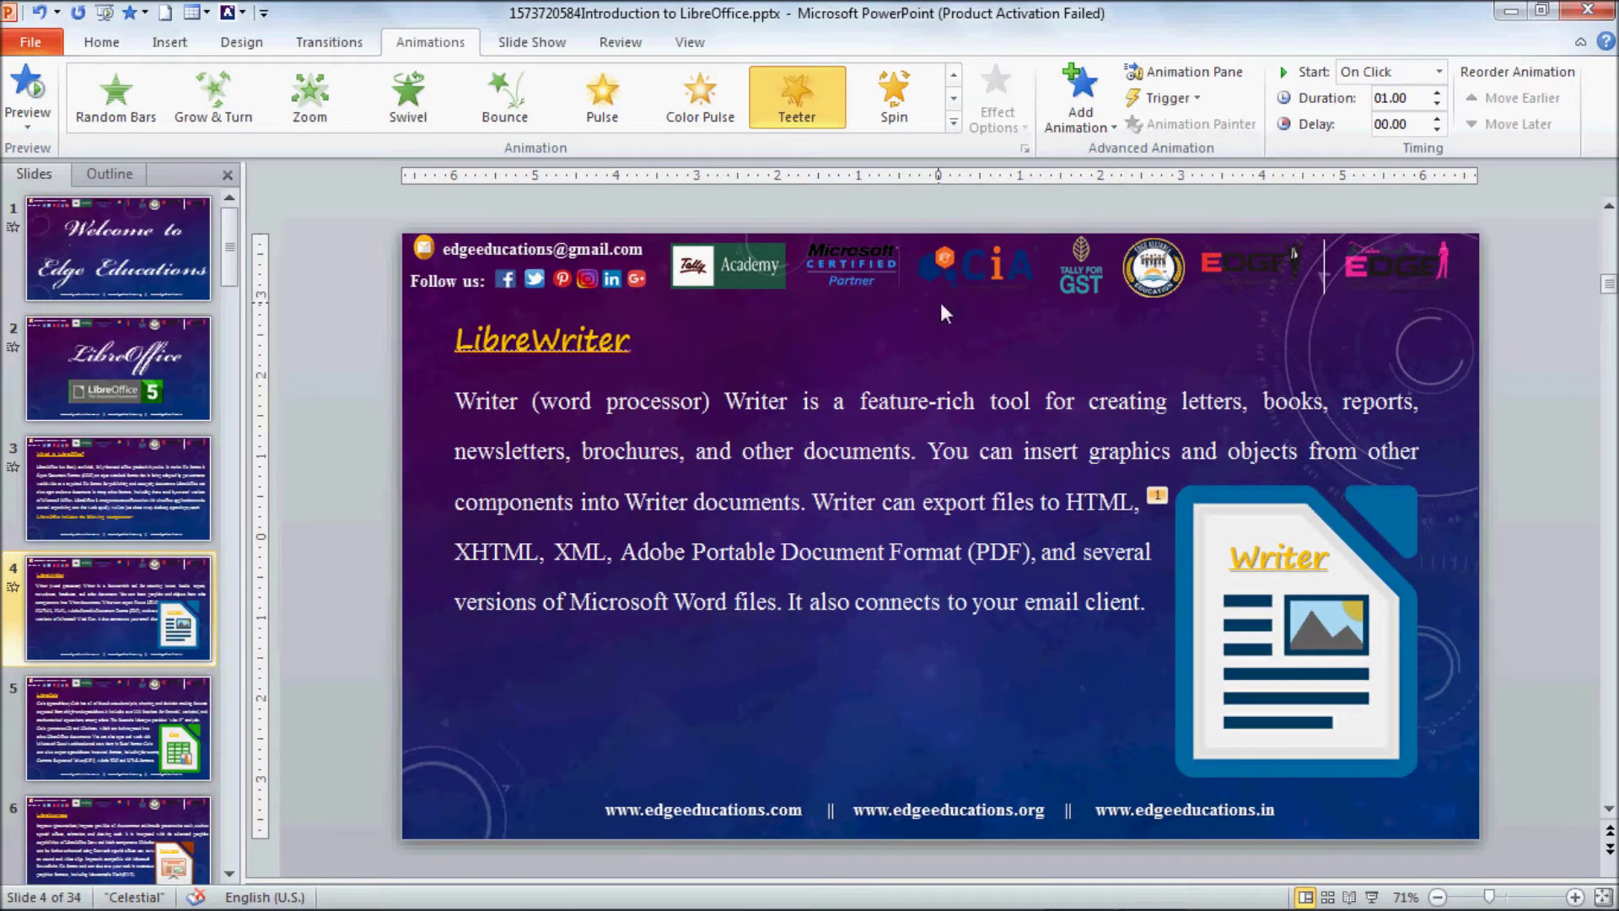
# - Preview Wedge, Center Revolve, Contract and Peek Out from the full set of exit effects on slide 4's body text
pyautogui.click(484, 525)
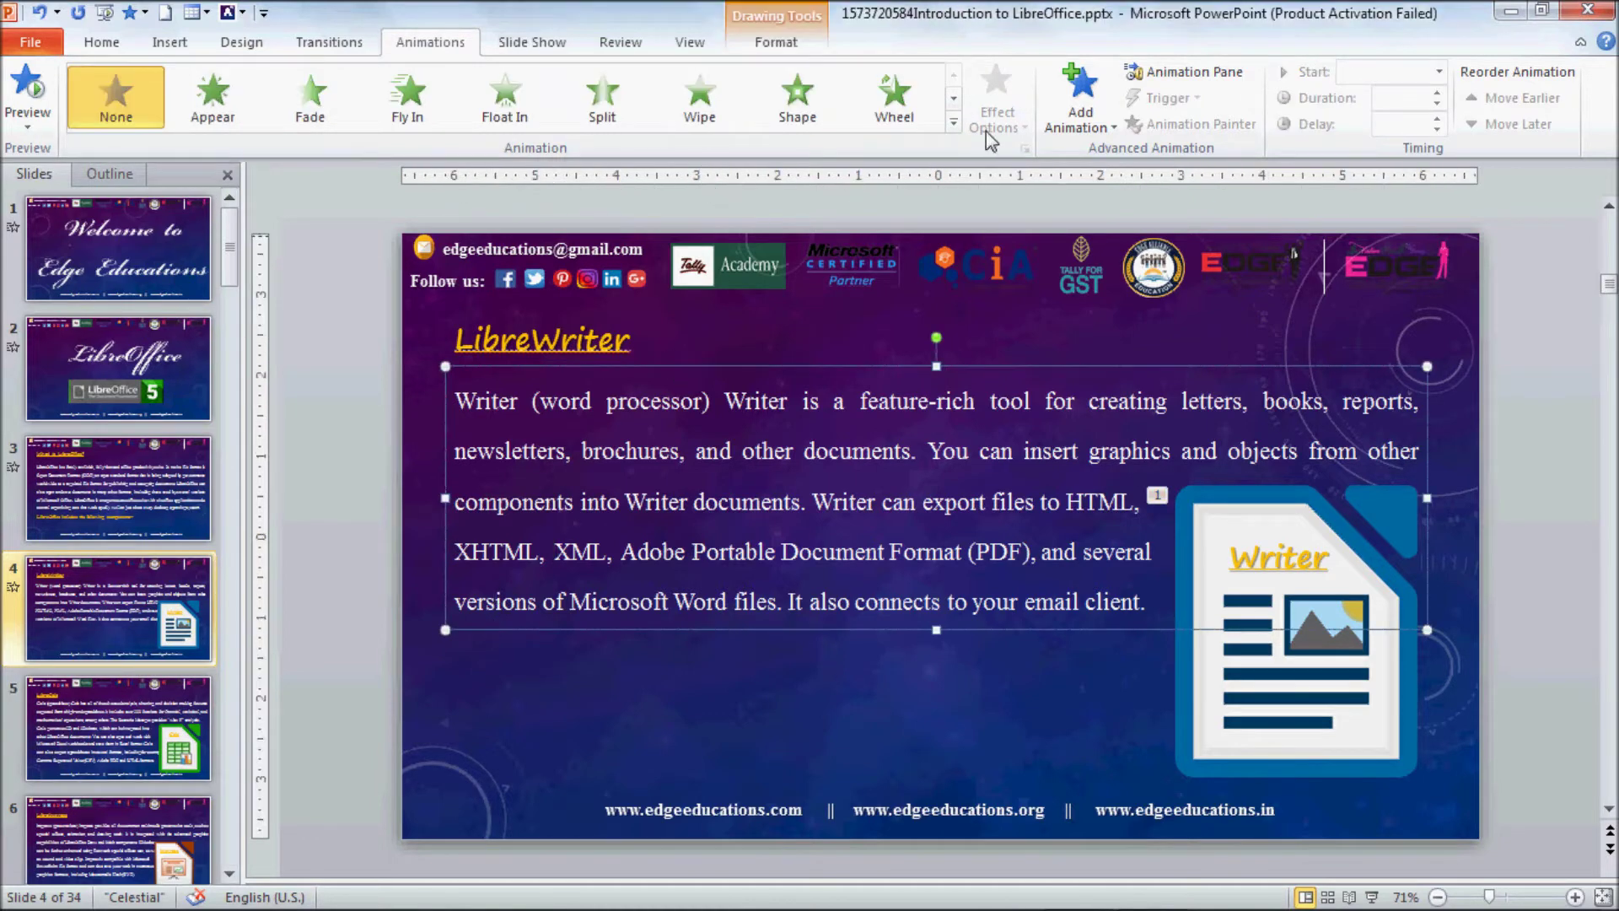
pyautogui.click(953, 125)
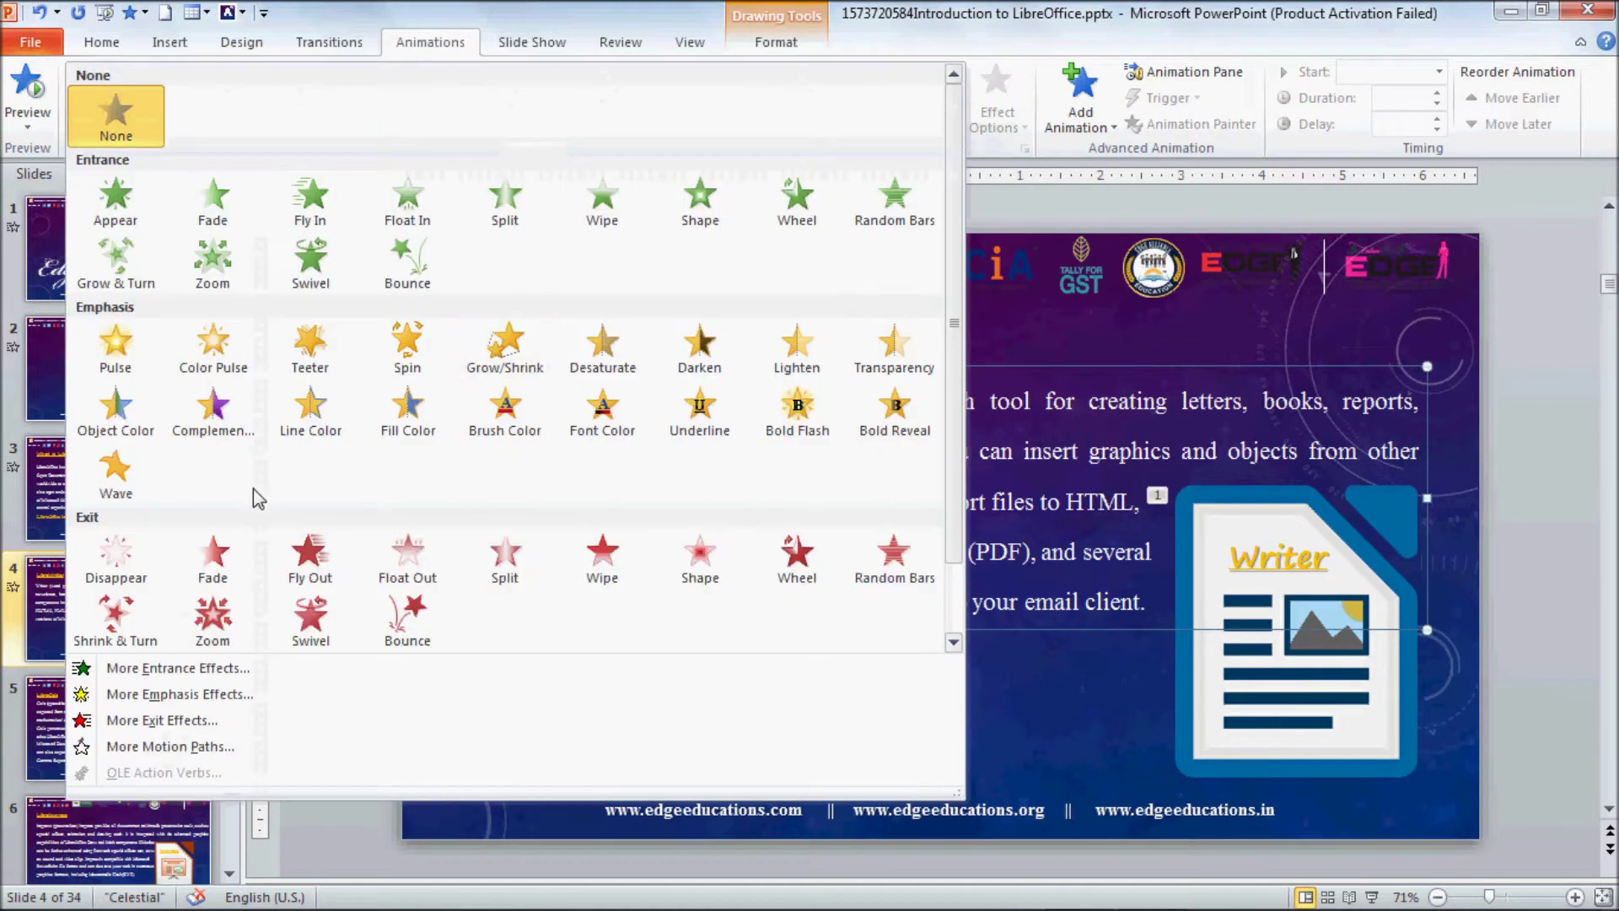
pyautogui.click(165, 721)
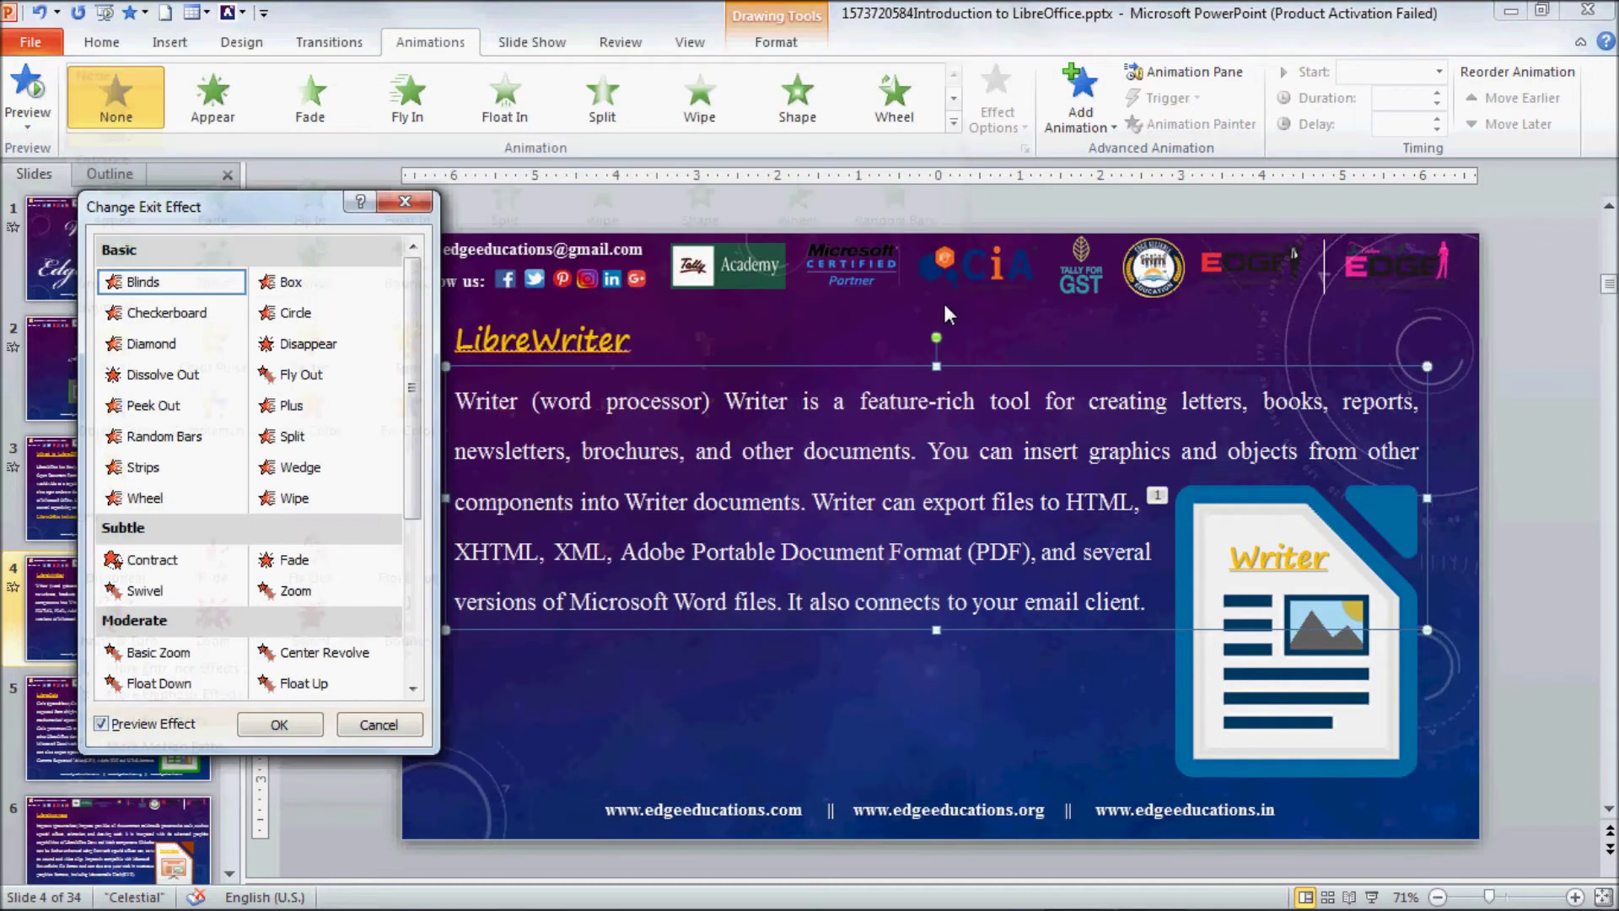
pyautogui.moveTo(416, 423)
pyautogui.mouseDown()
pyautogui.moveTo(419, 615)
pyautogui.moveTo(422, 407)
pyautogui.mouseUp()
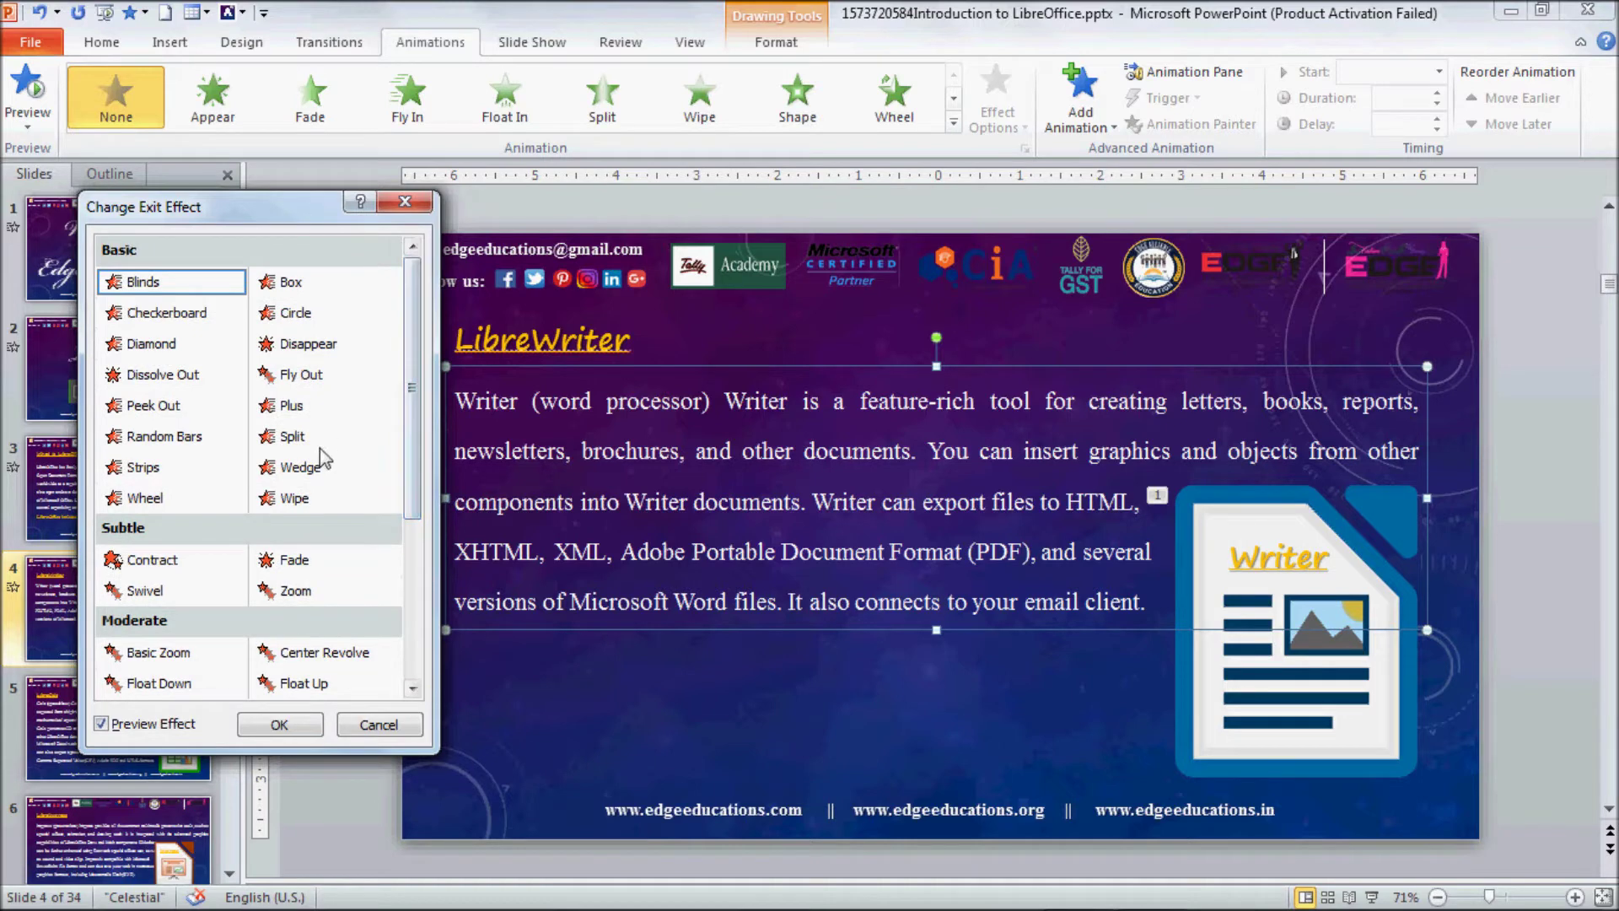
pyautogui.click(303, 472)
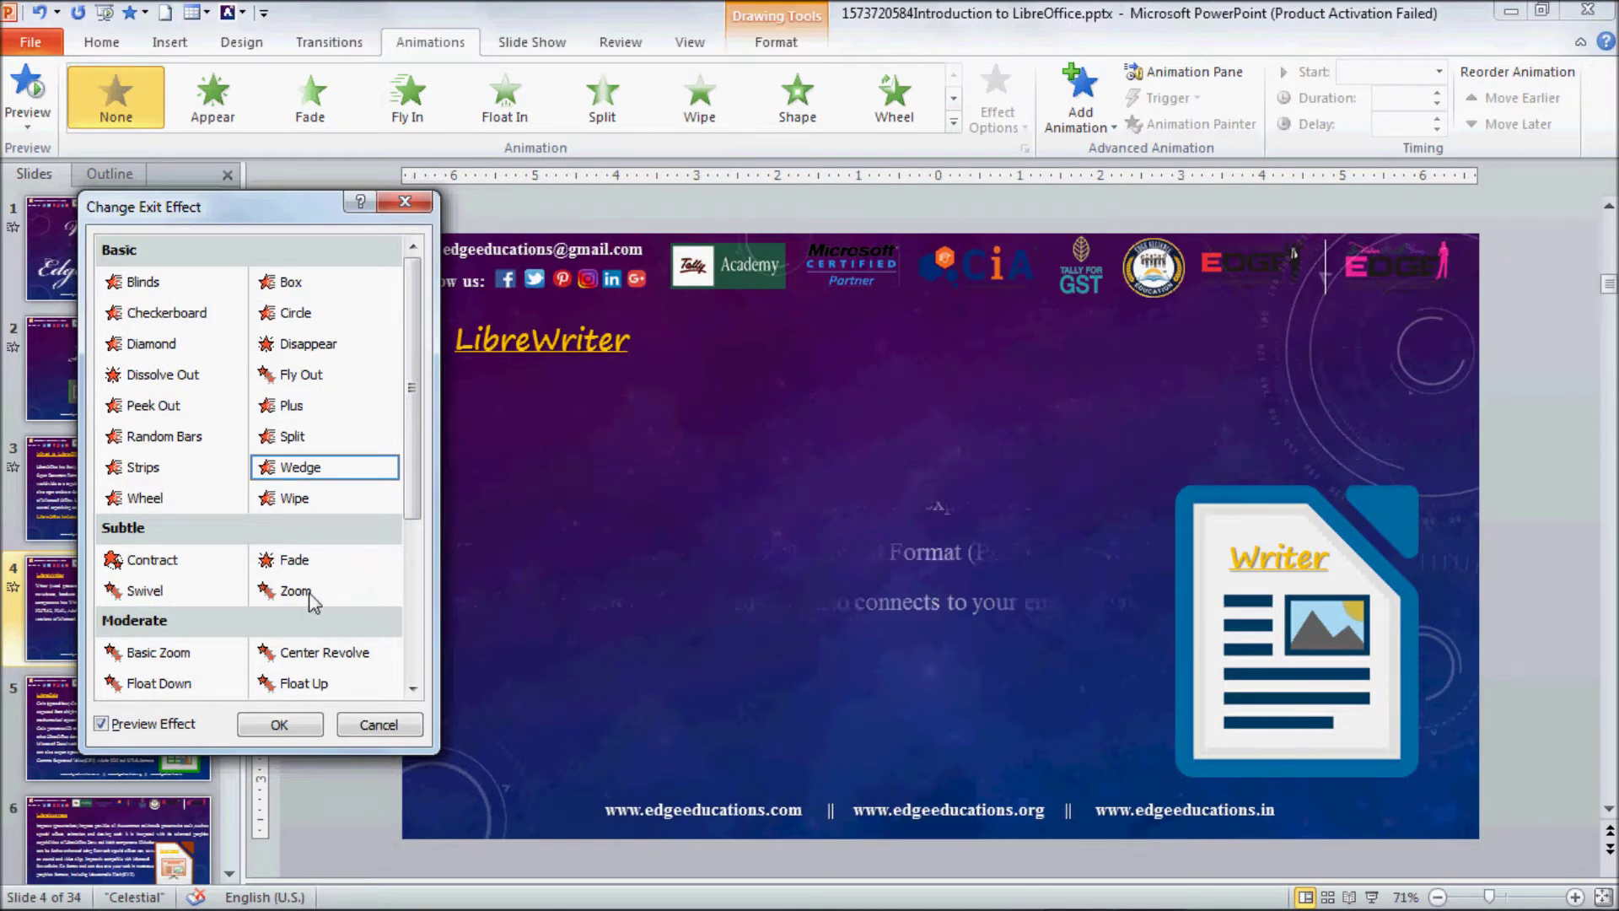
pyautogui.click(286, 661)
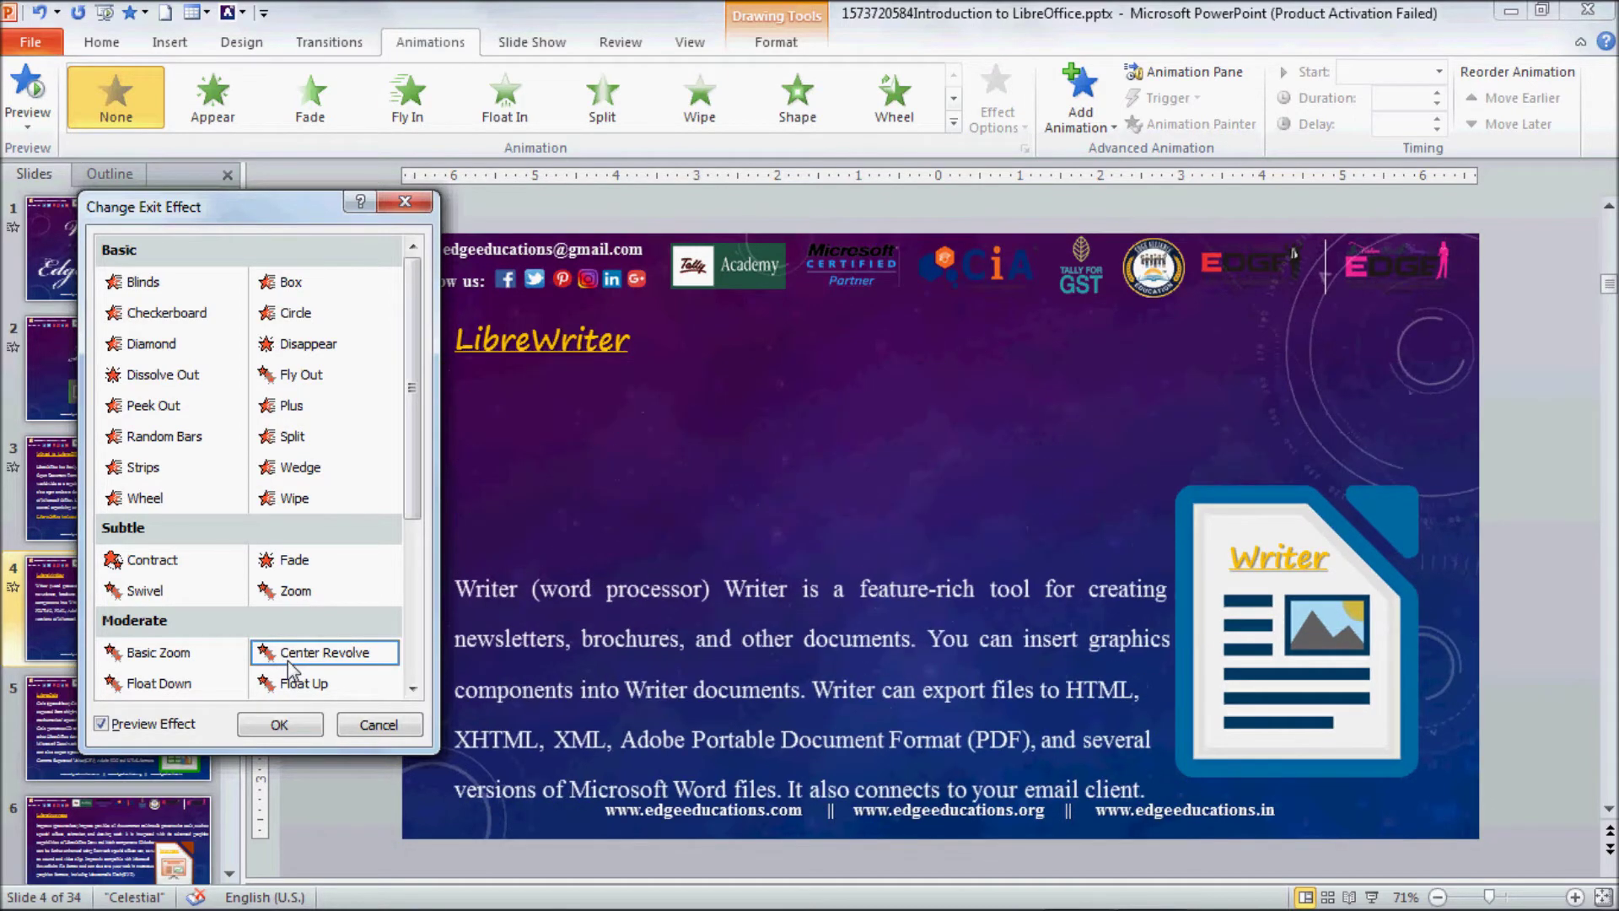
pyautogui.click(165, 570)
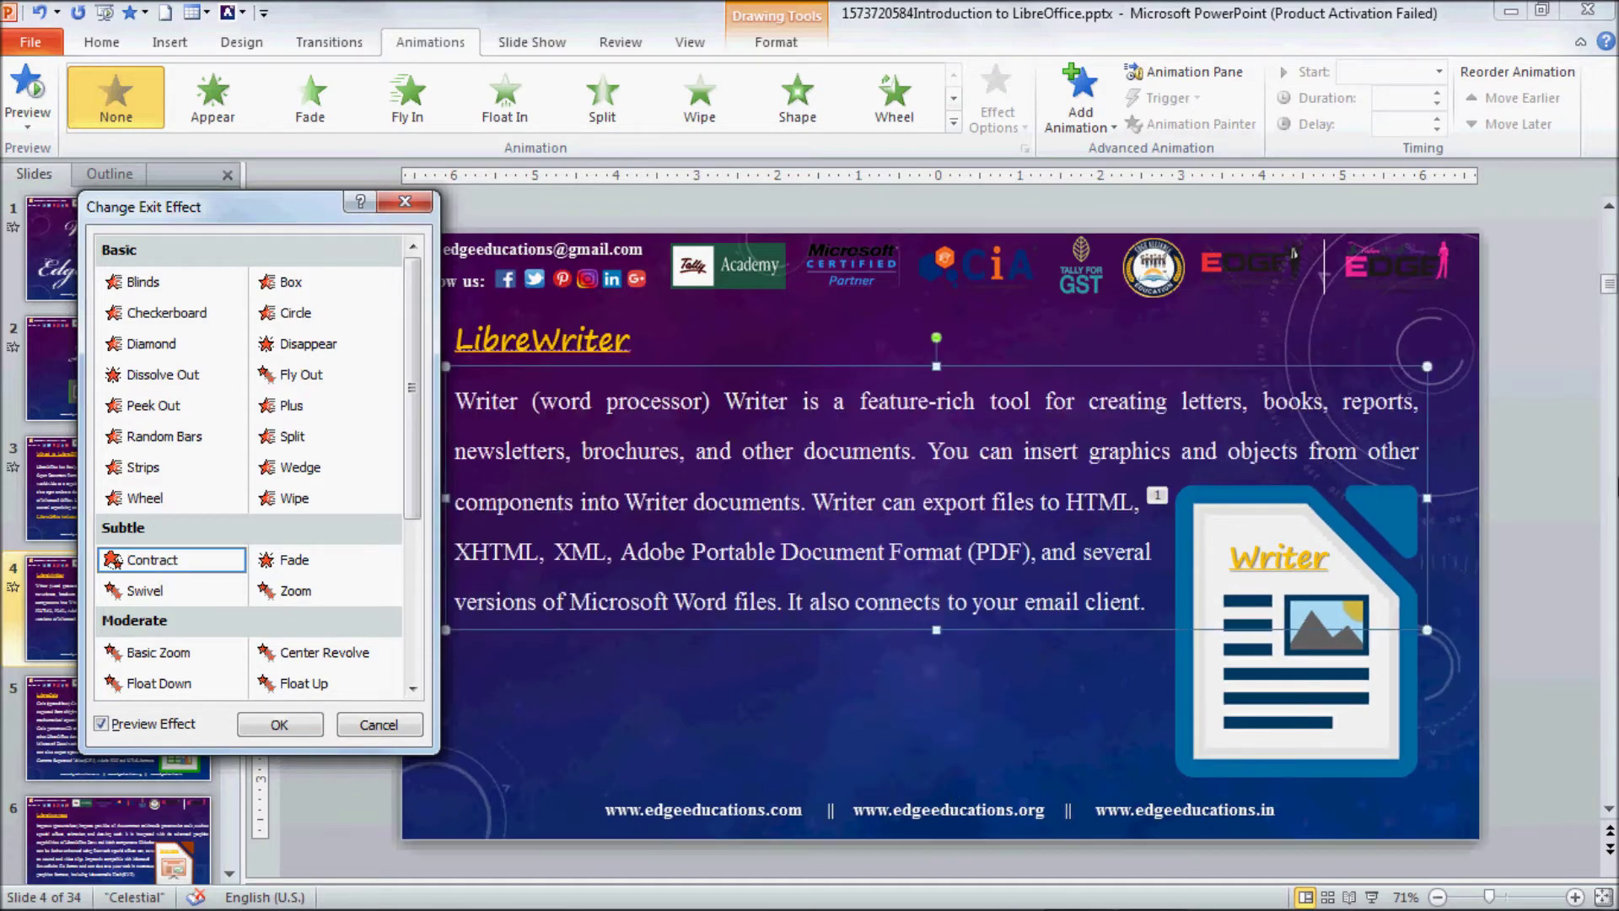
pyautogui.click(142, 407)
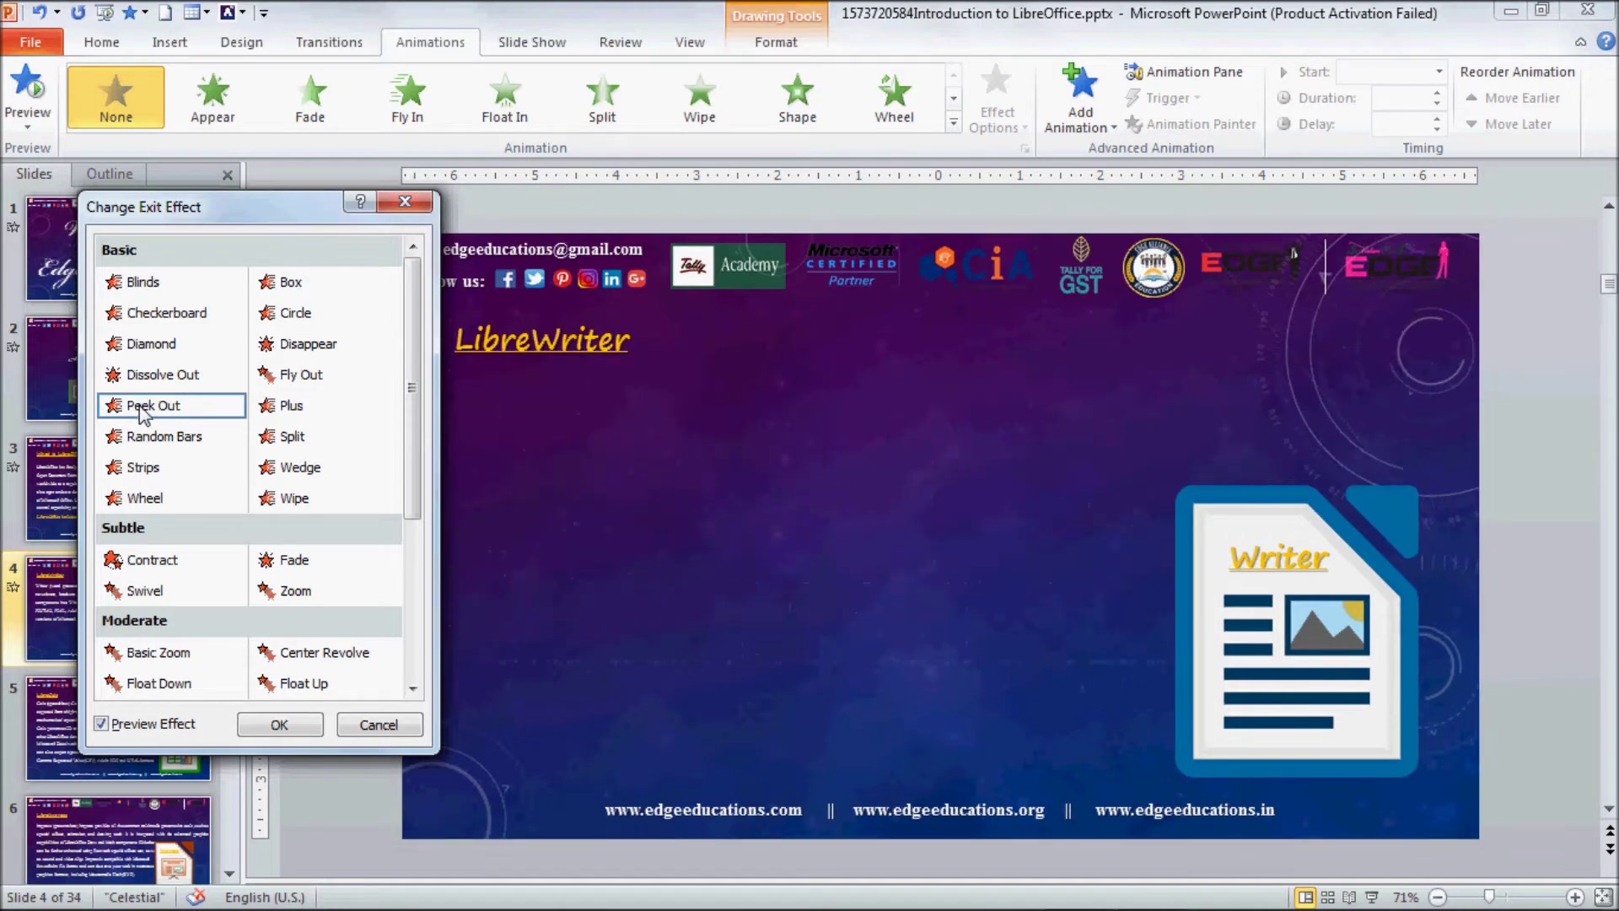
# - Apply the Flip exit effect from the Exciting group to slide 4's body text
pyautogui.moveTo(408, 489); pyautogui.dragTo(408, 650)
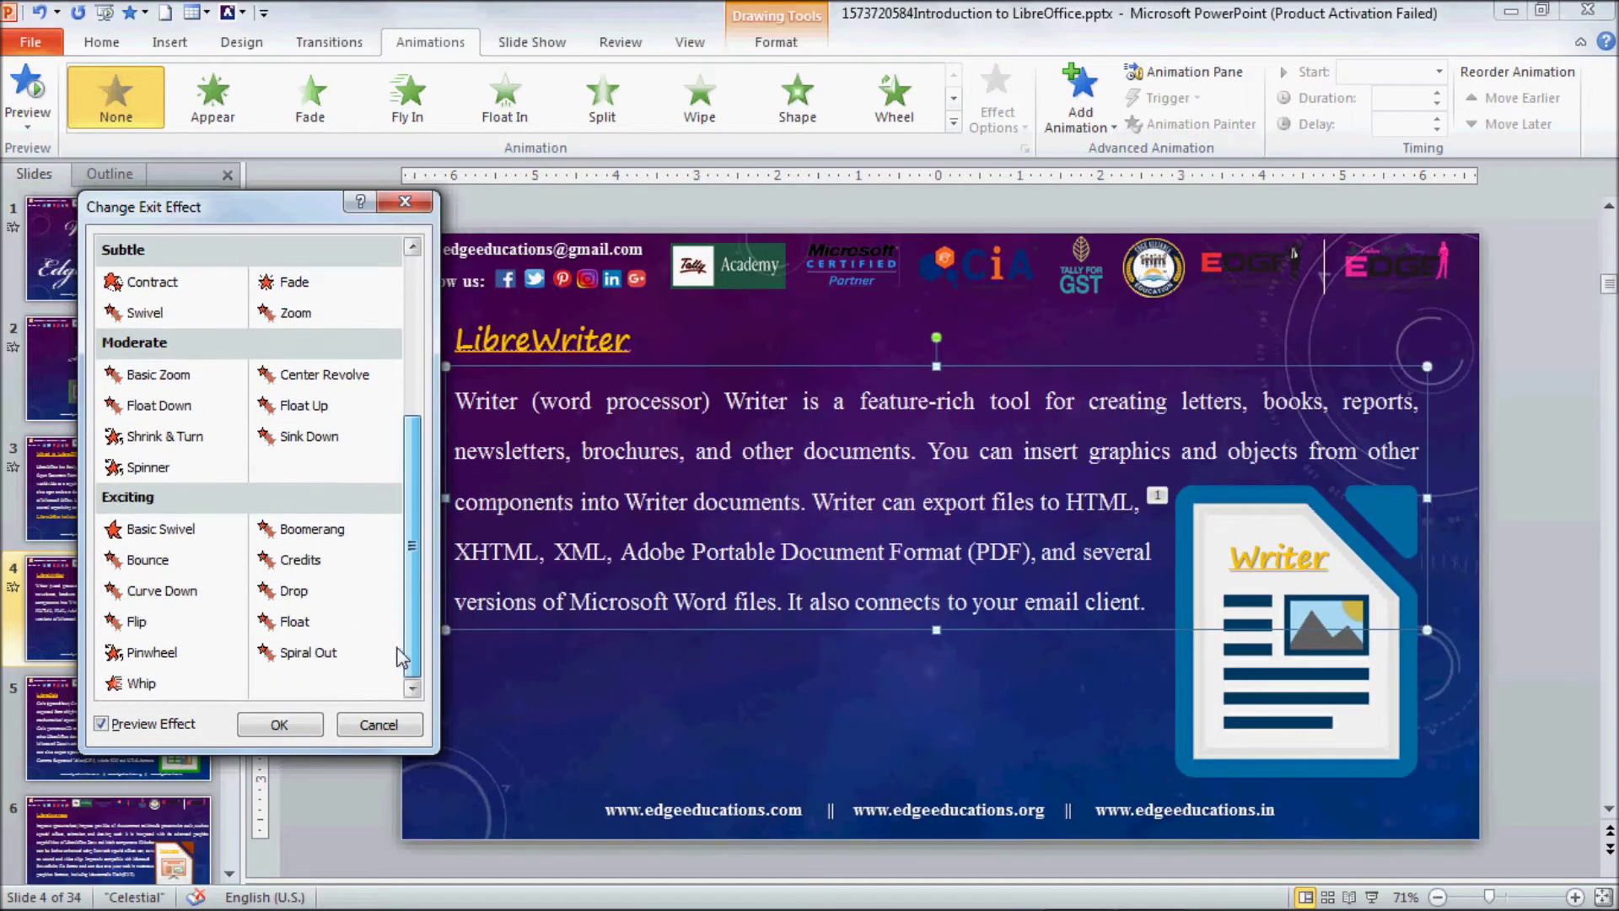
pyautogui.click(127, 626)
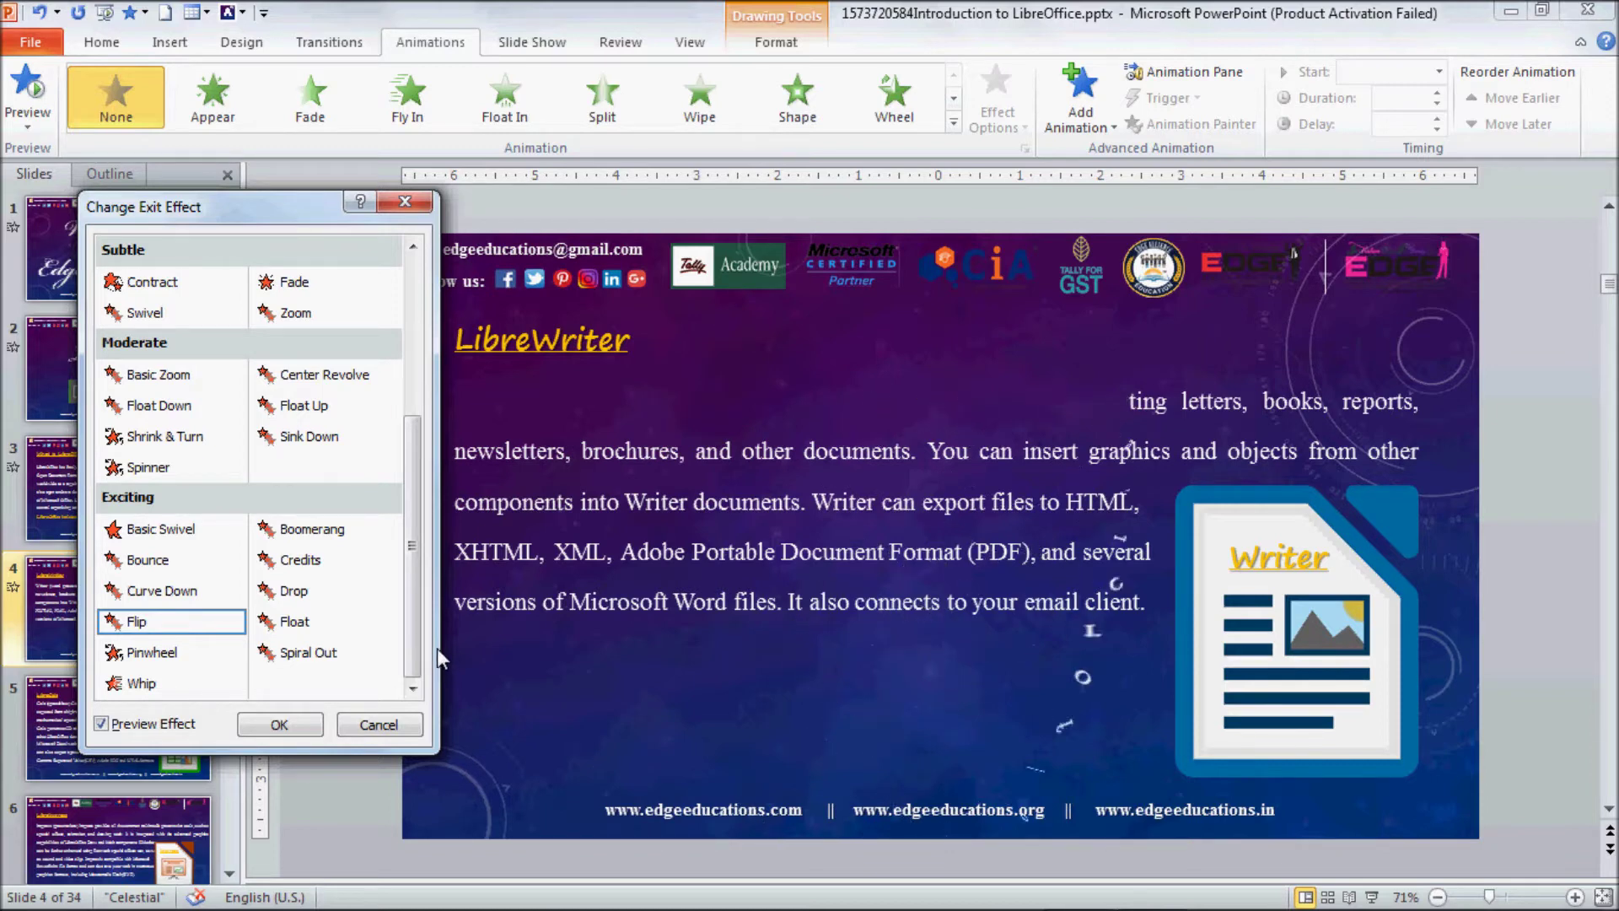
pyautogui.click(267, 732)
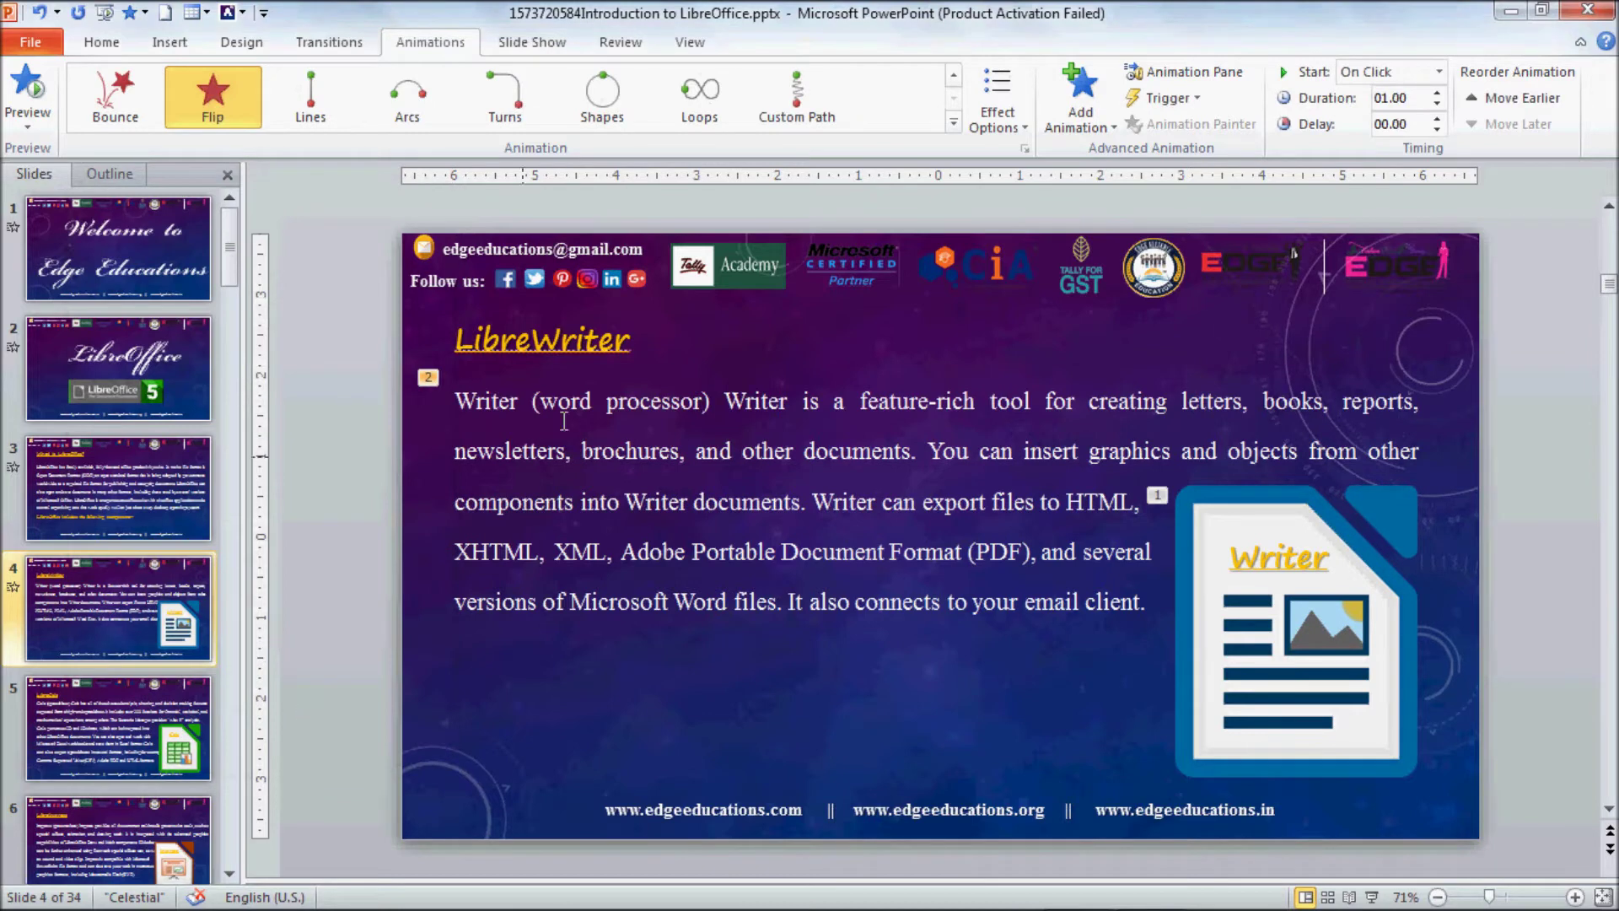
# - Apply the Spinner exit effect from the full set of exit effects to the "LibreWriter" heading on slide 4
pyautogui.click(616, 335)
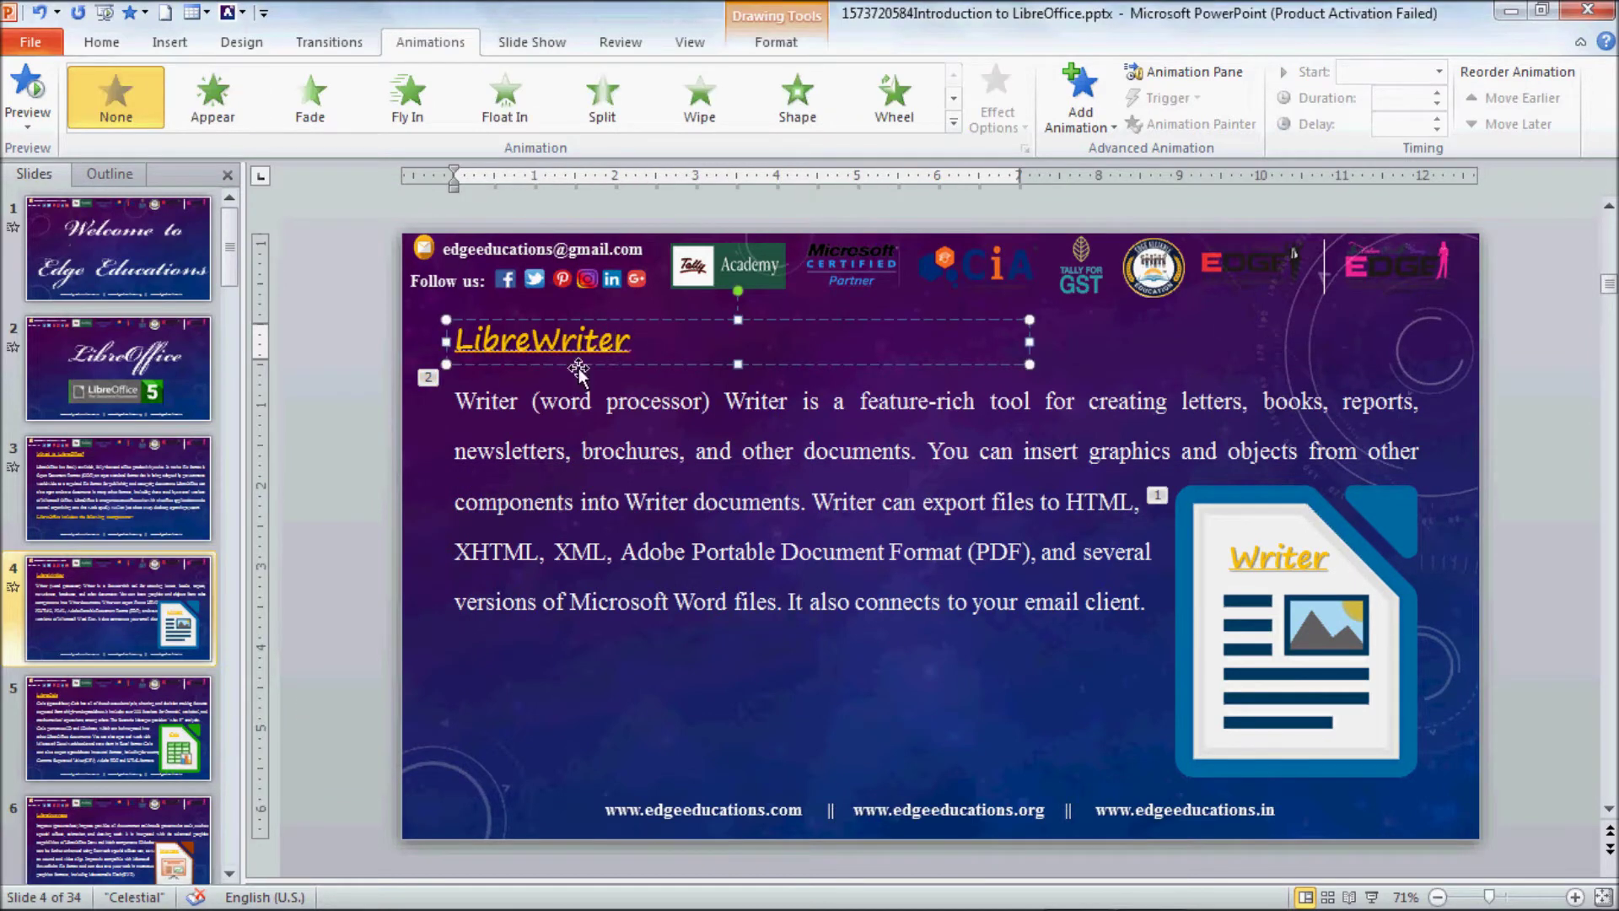
pyautogui.click(954, 122)
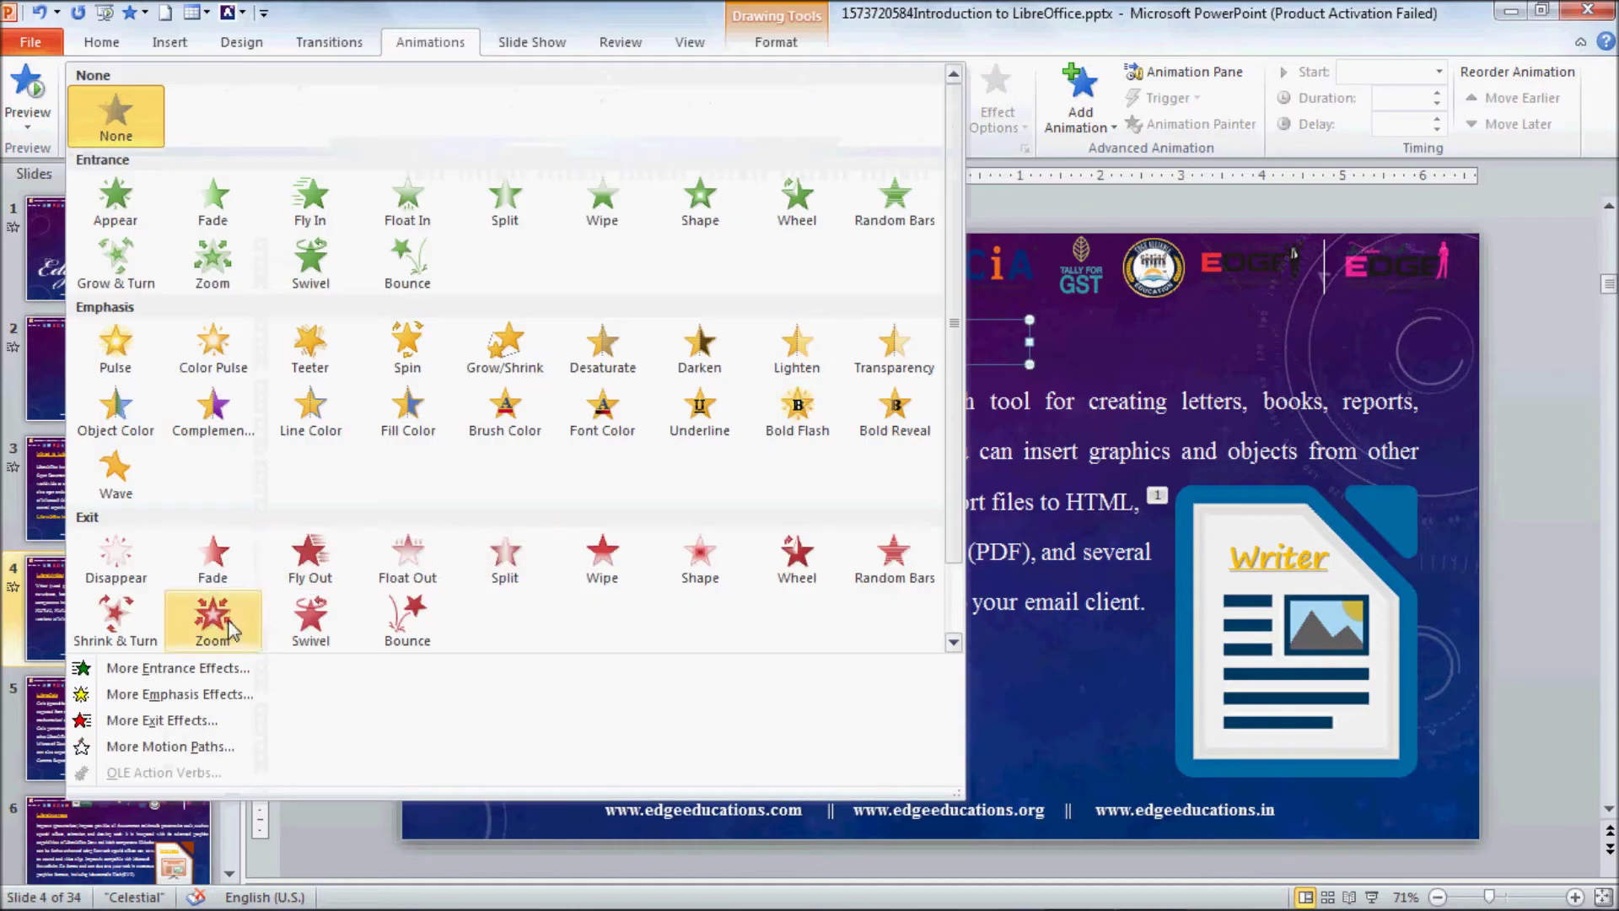
pyautogui.click(160, 720)
pyautogui.click(150, 467)
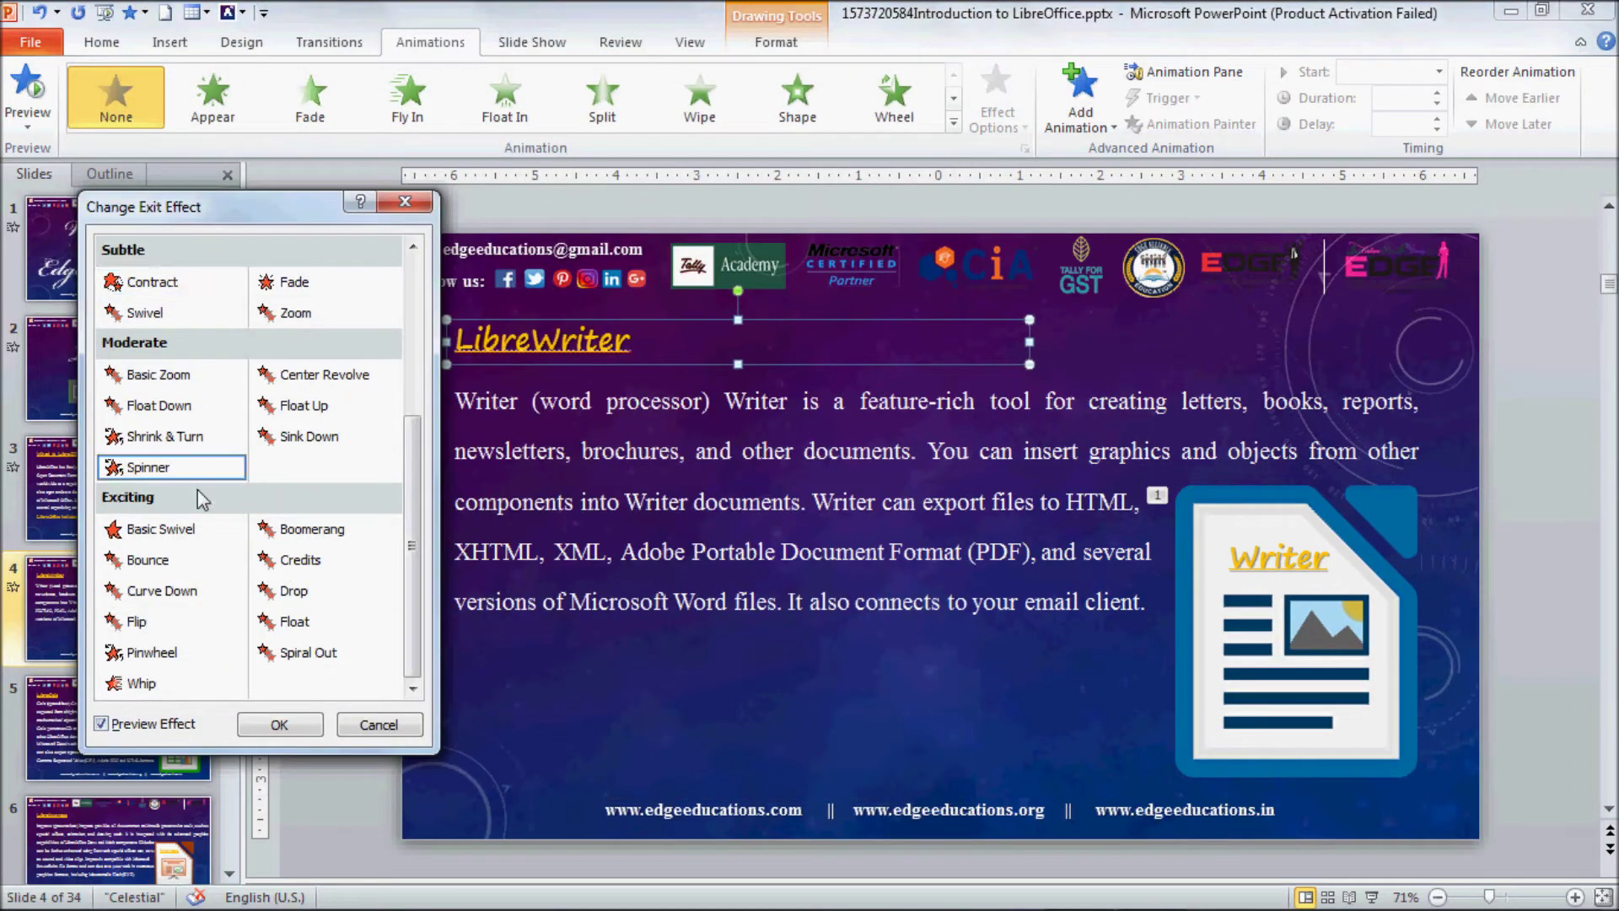
pyautogui.click(279, 724)
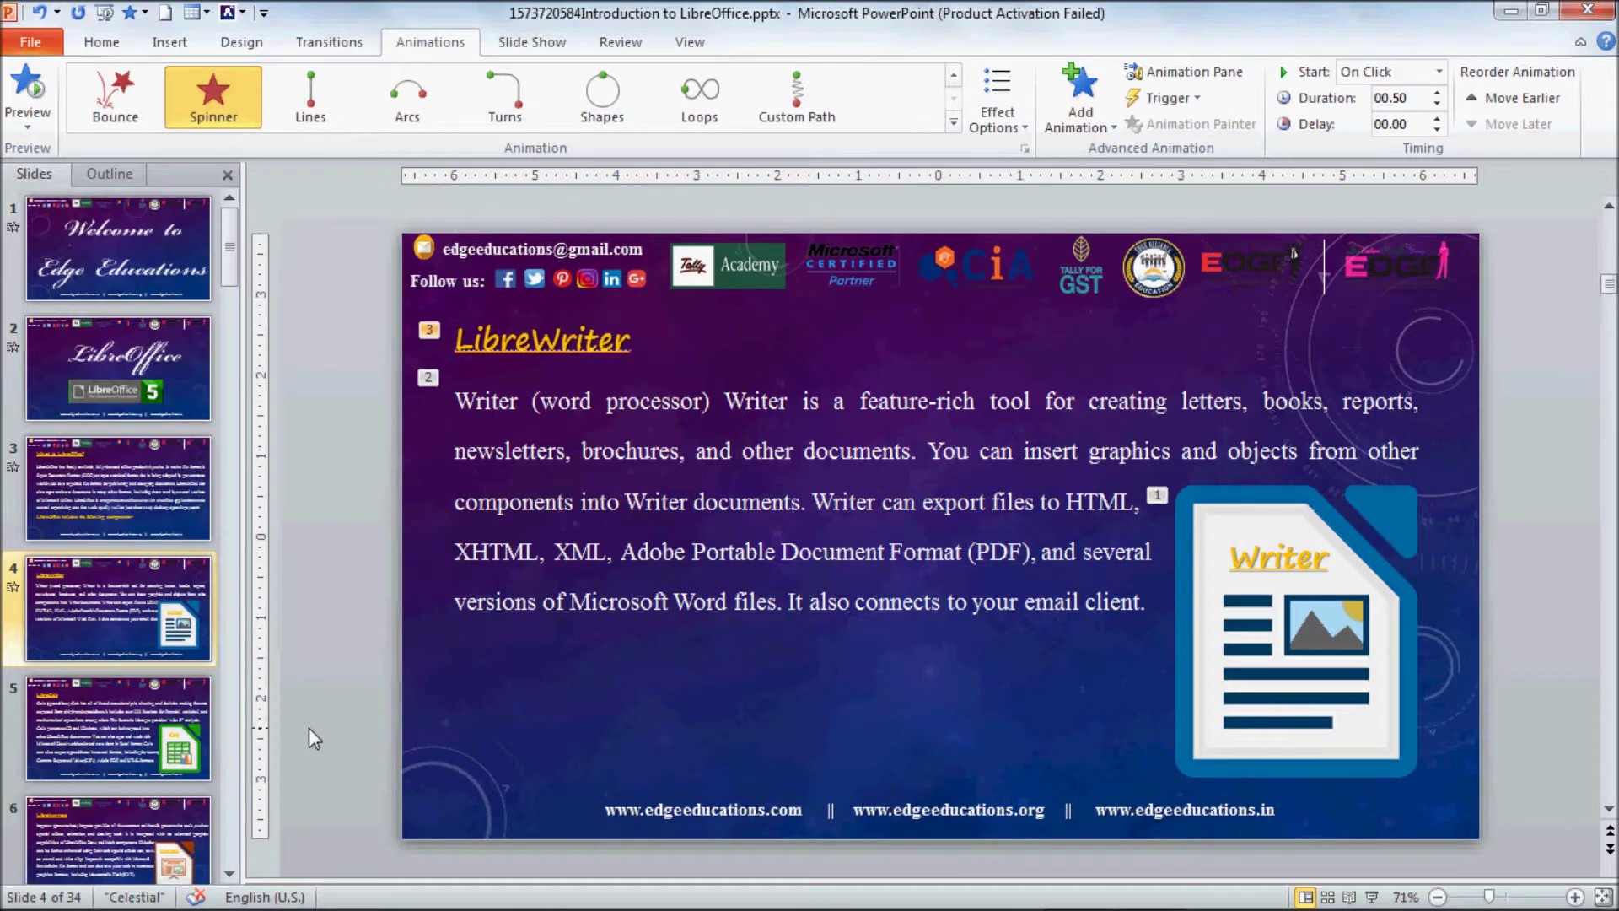
# - Preview the Heart, Hexagon, Circle, Curvy Right and Teardrop motion paths on the "LibreCalc" heading of slide 5
pyautogui.click(119, 735)
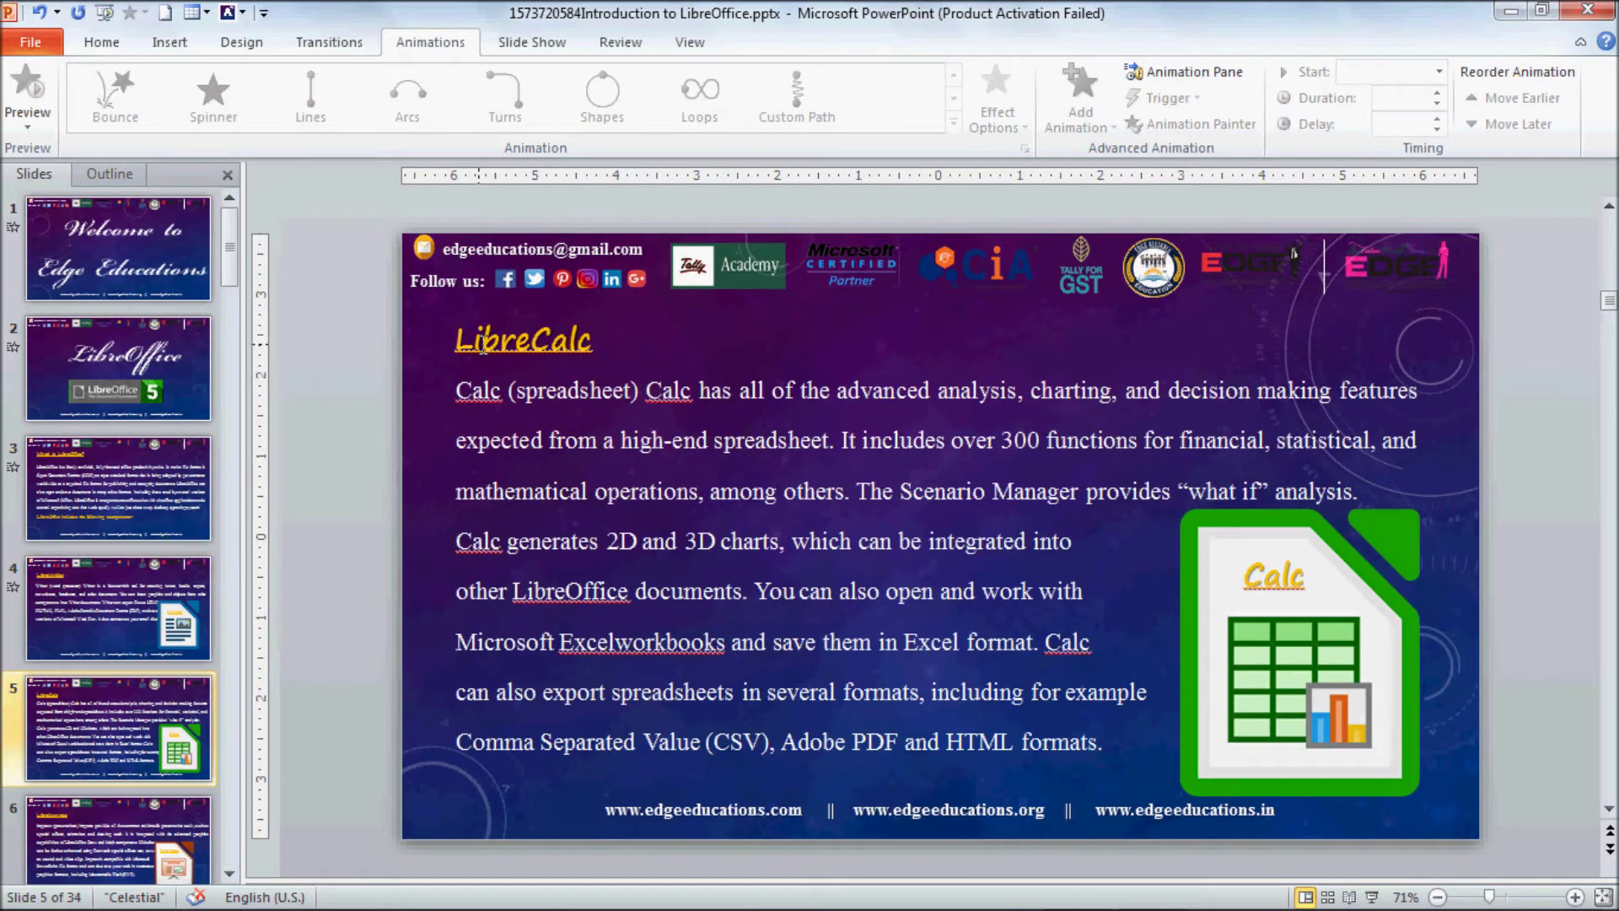
pyautogui.click(490, 365)
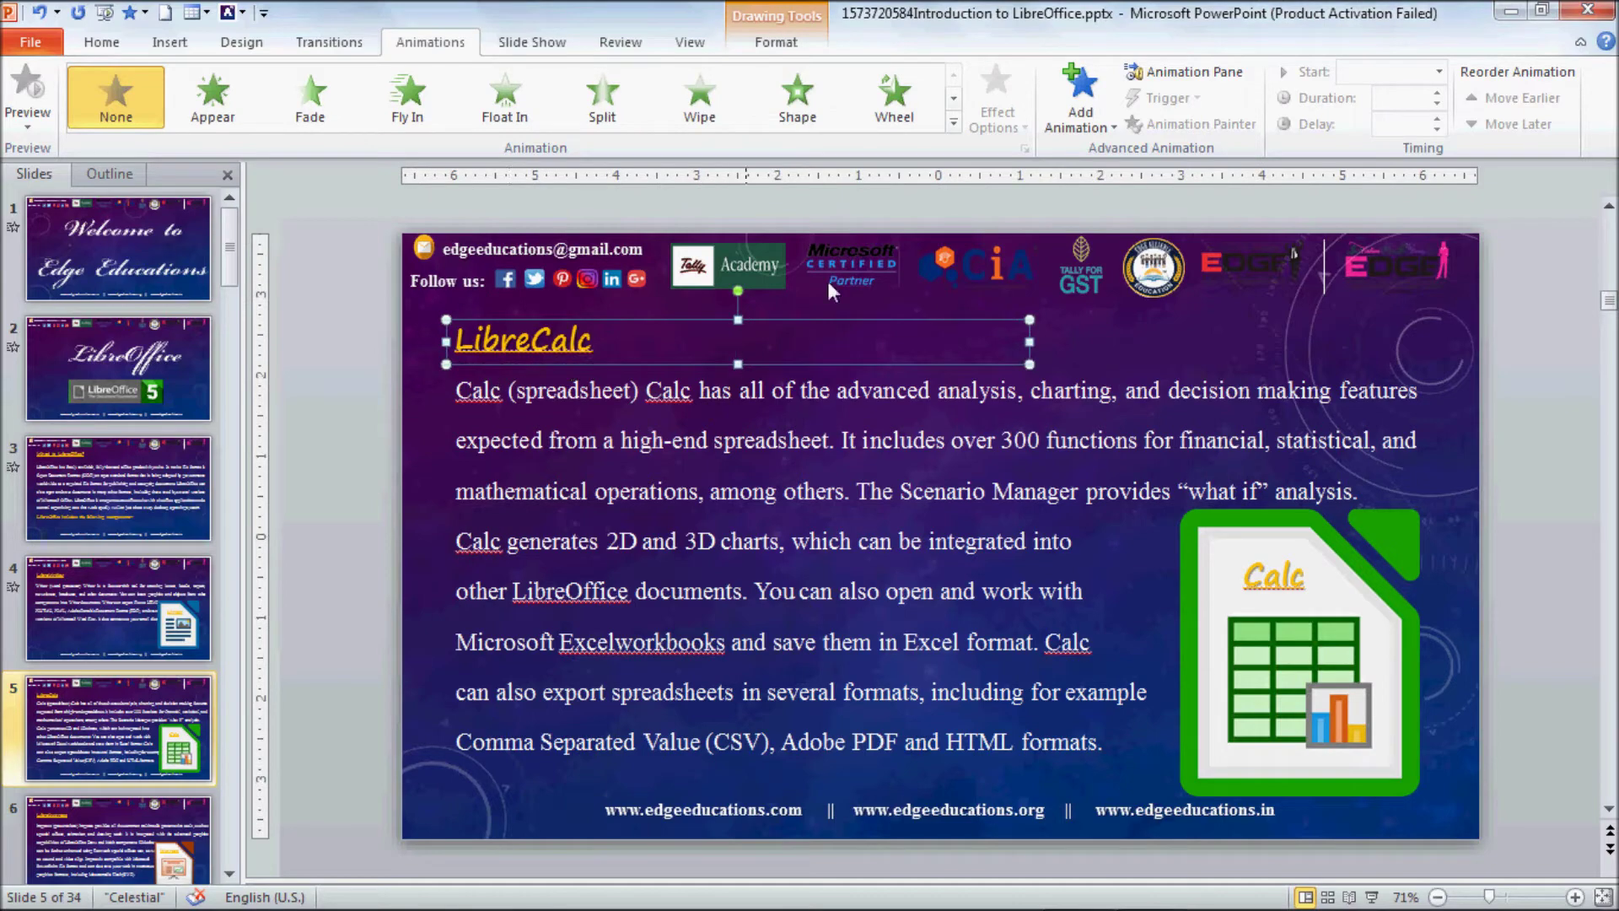
pyautogui.click(954, 122)
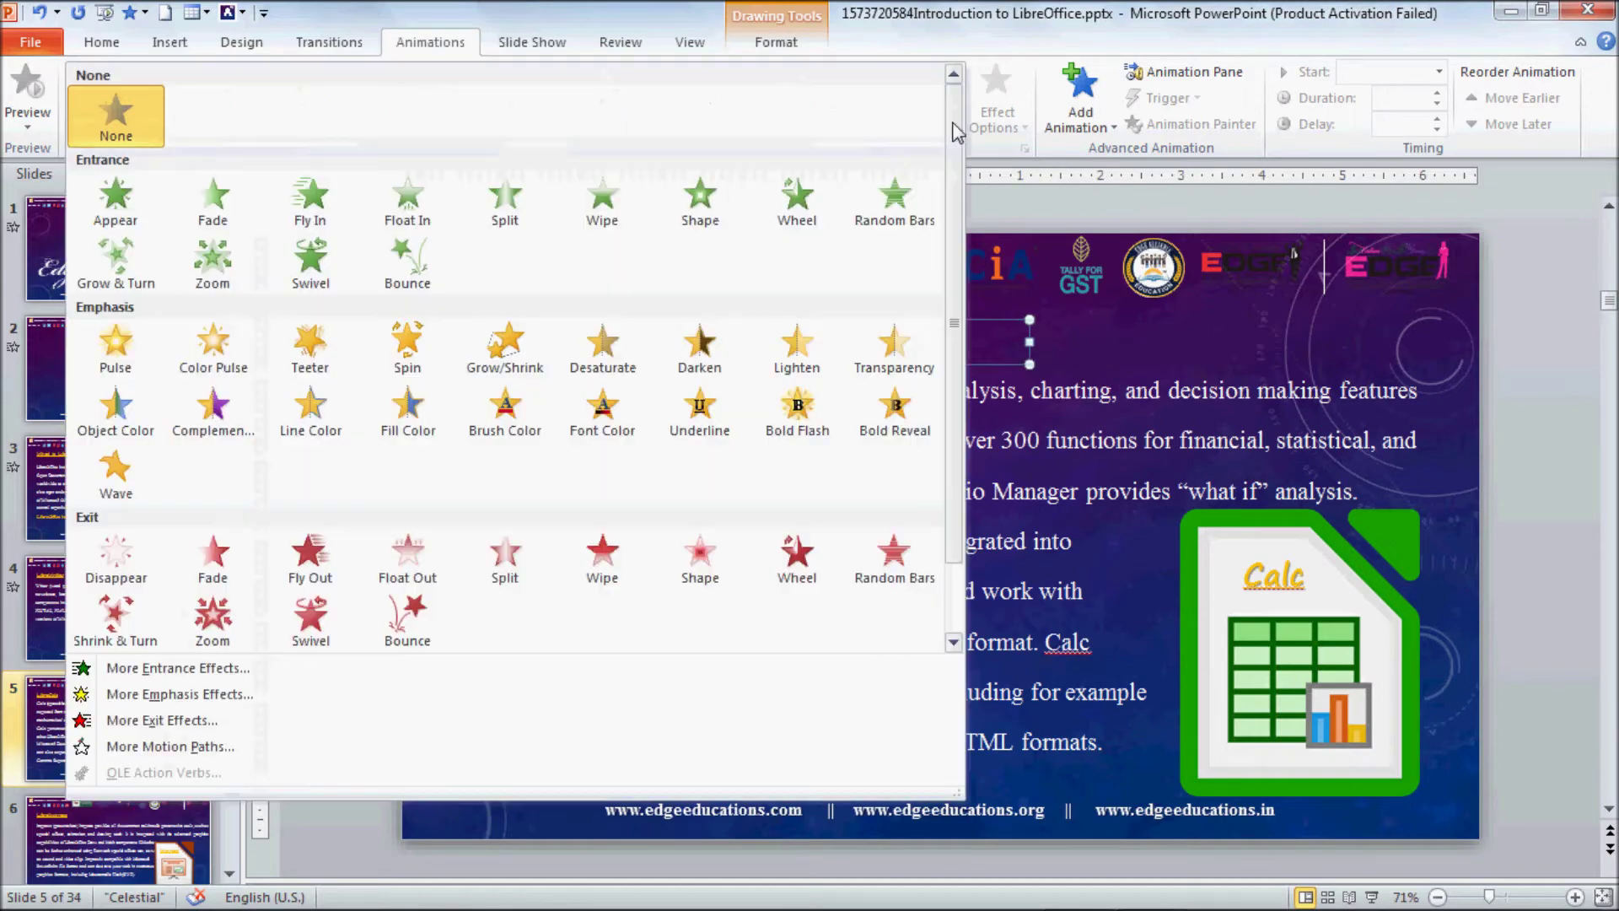
pyautogui.click(199, 746)
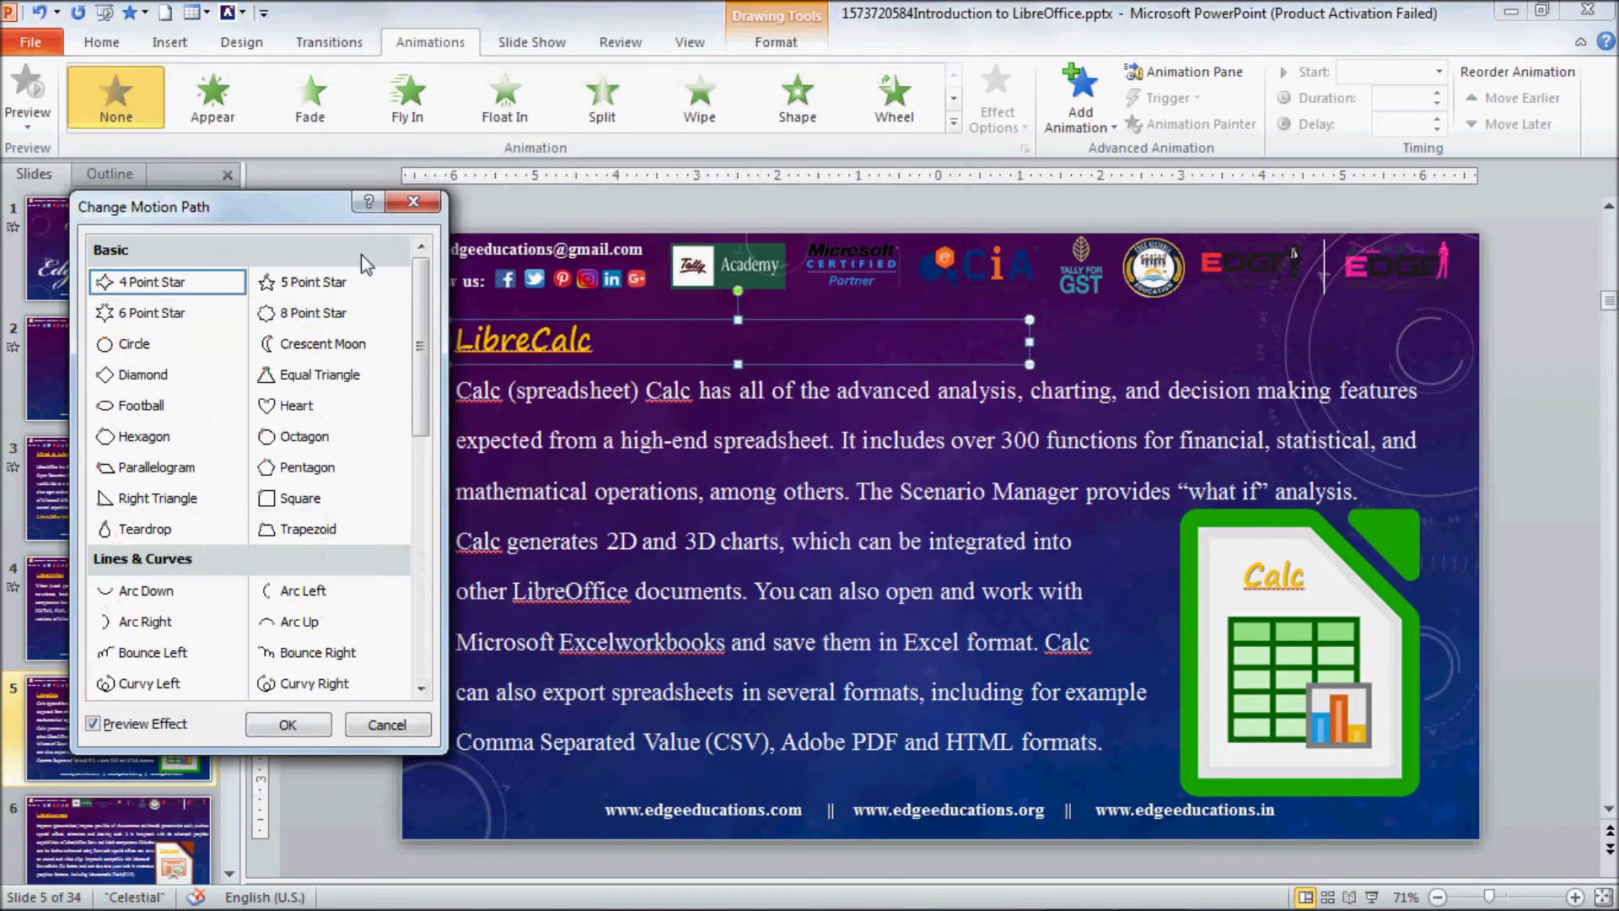
pyautogui.moveTo(300, 219); pyautogui.dragTo(302, 210)
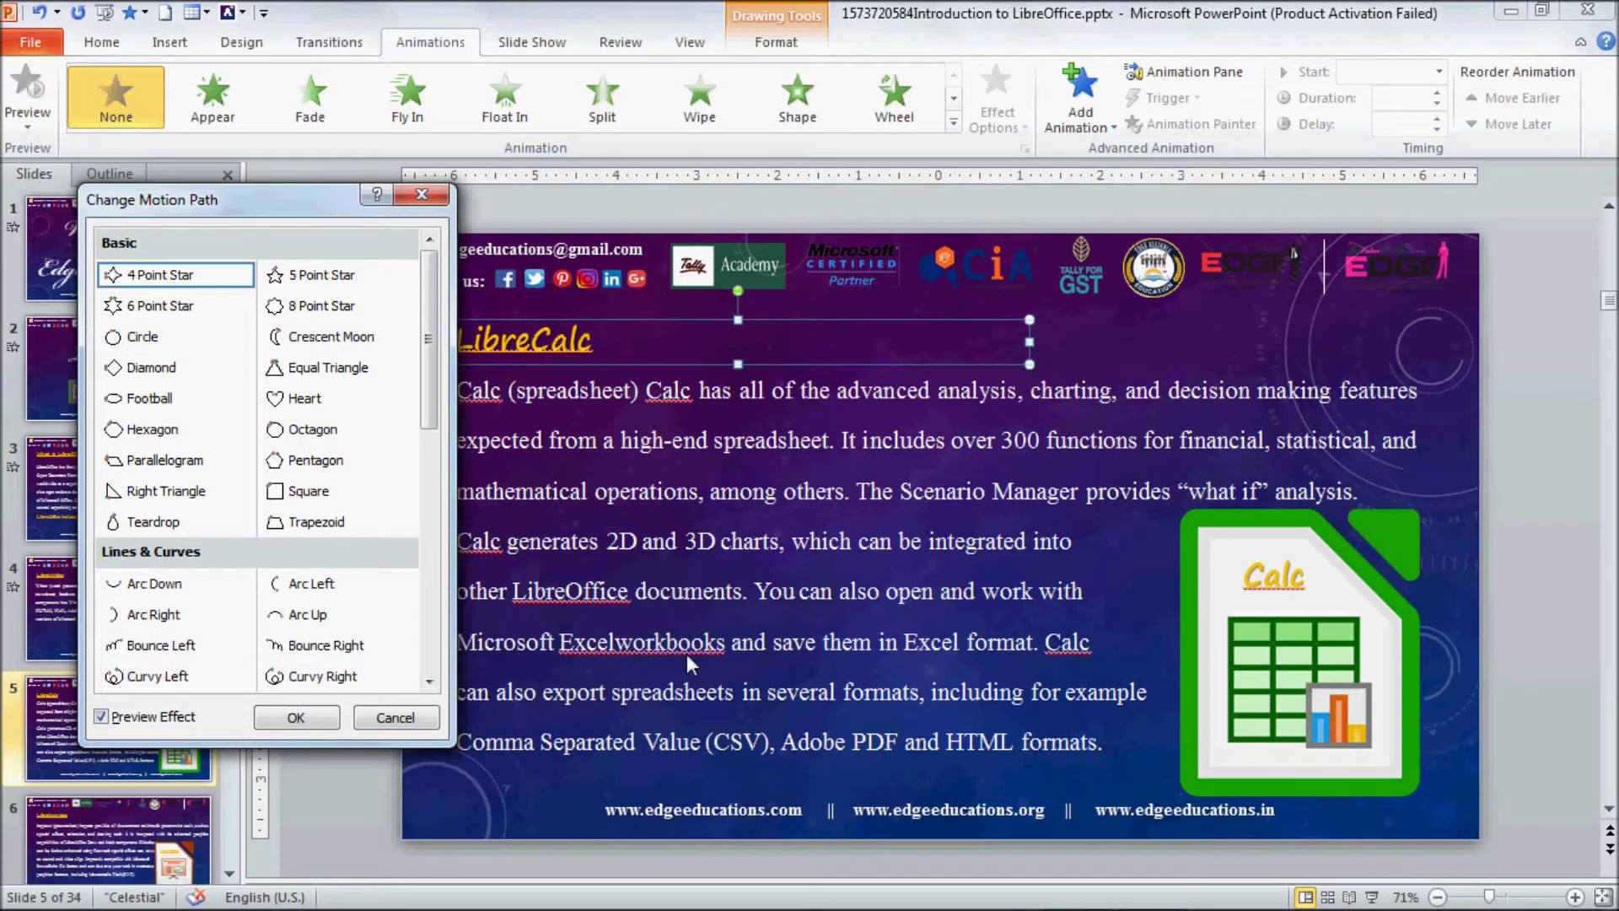
pyautogui.click(305, 400)
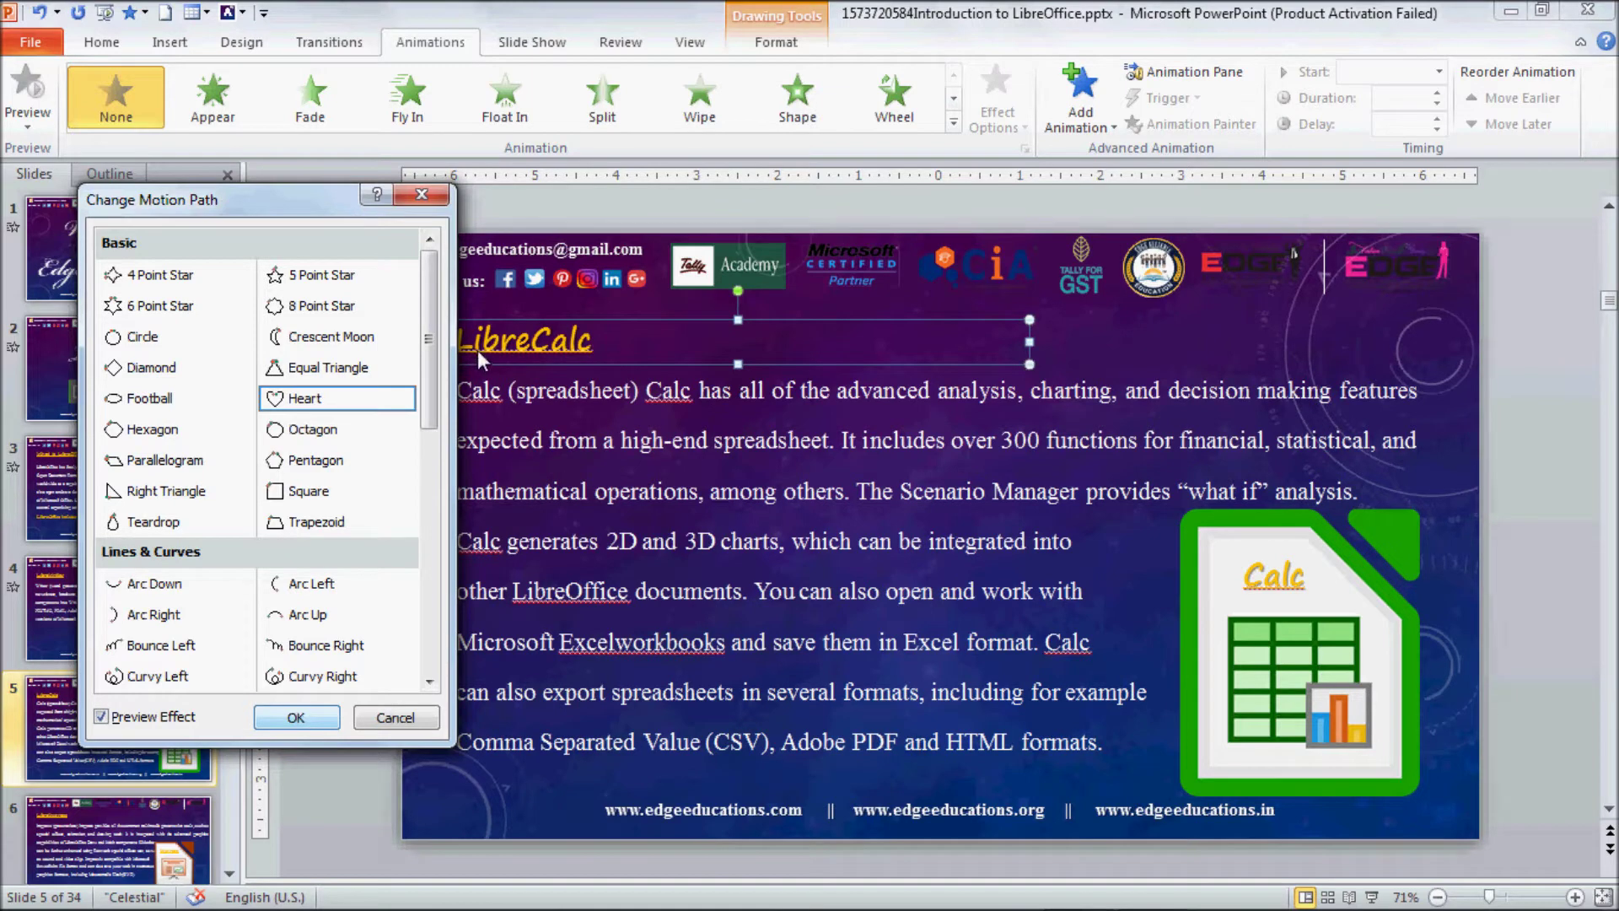
pyautogui.click(162, 433)
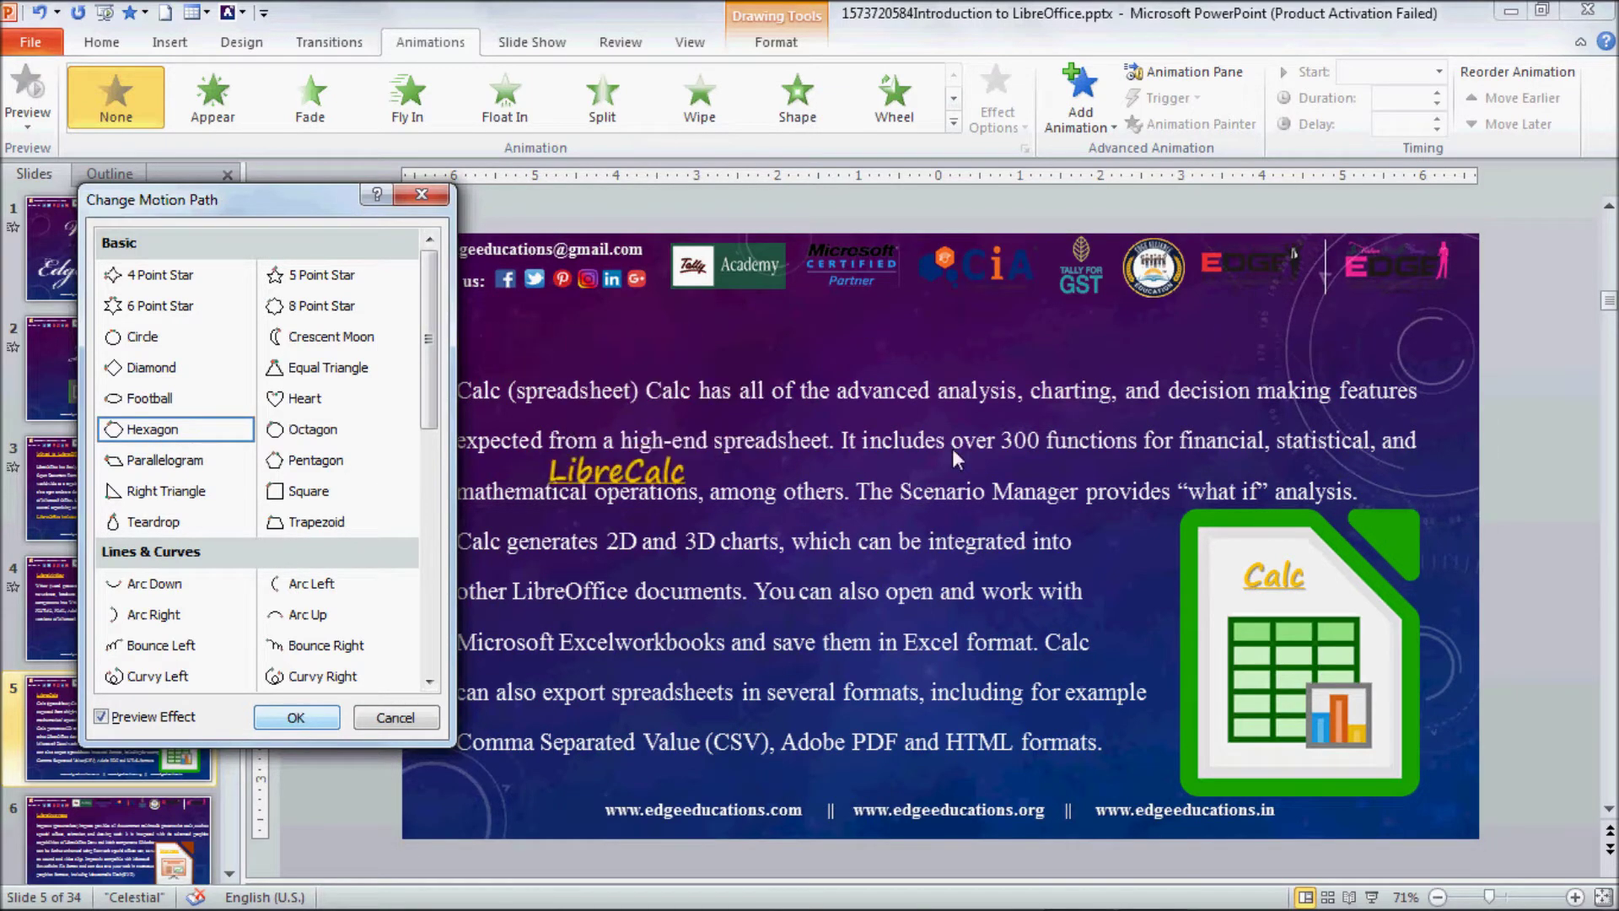
pyautogui.click(148, 337)
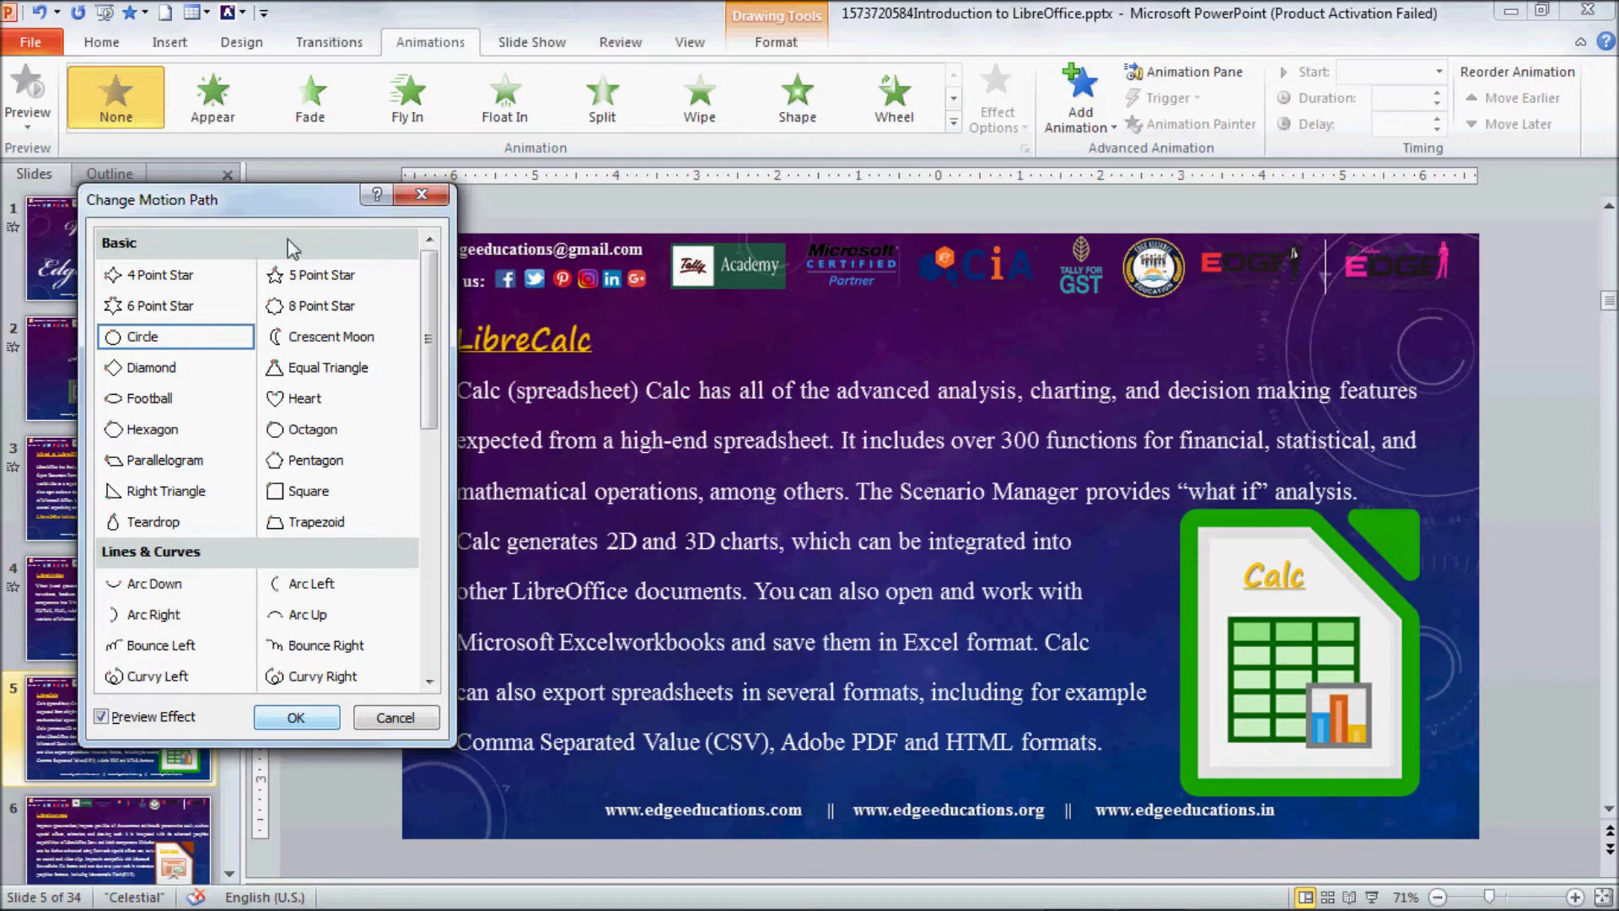
pyautogui.moveTo(232, 203); pyautogui.dragTo(146, 199)
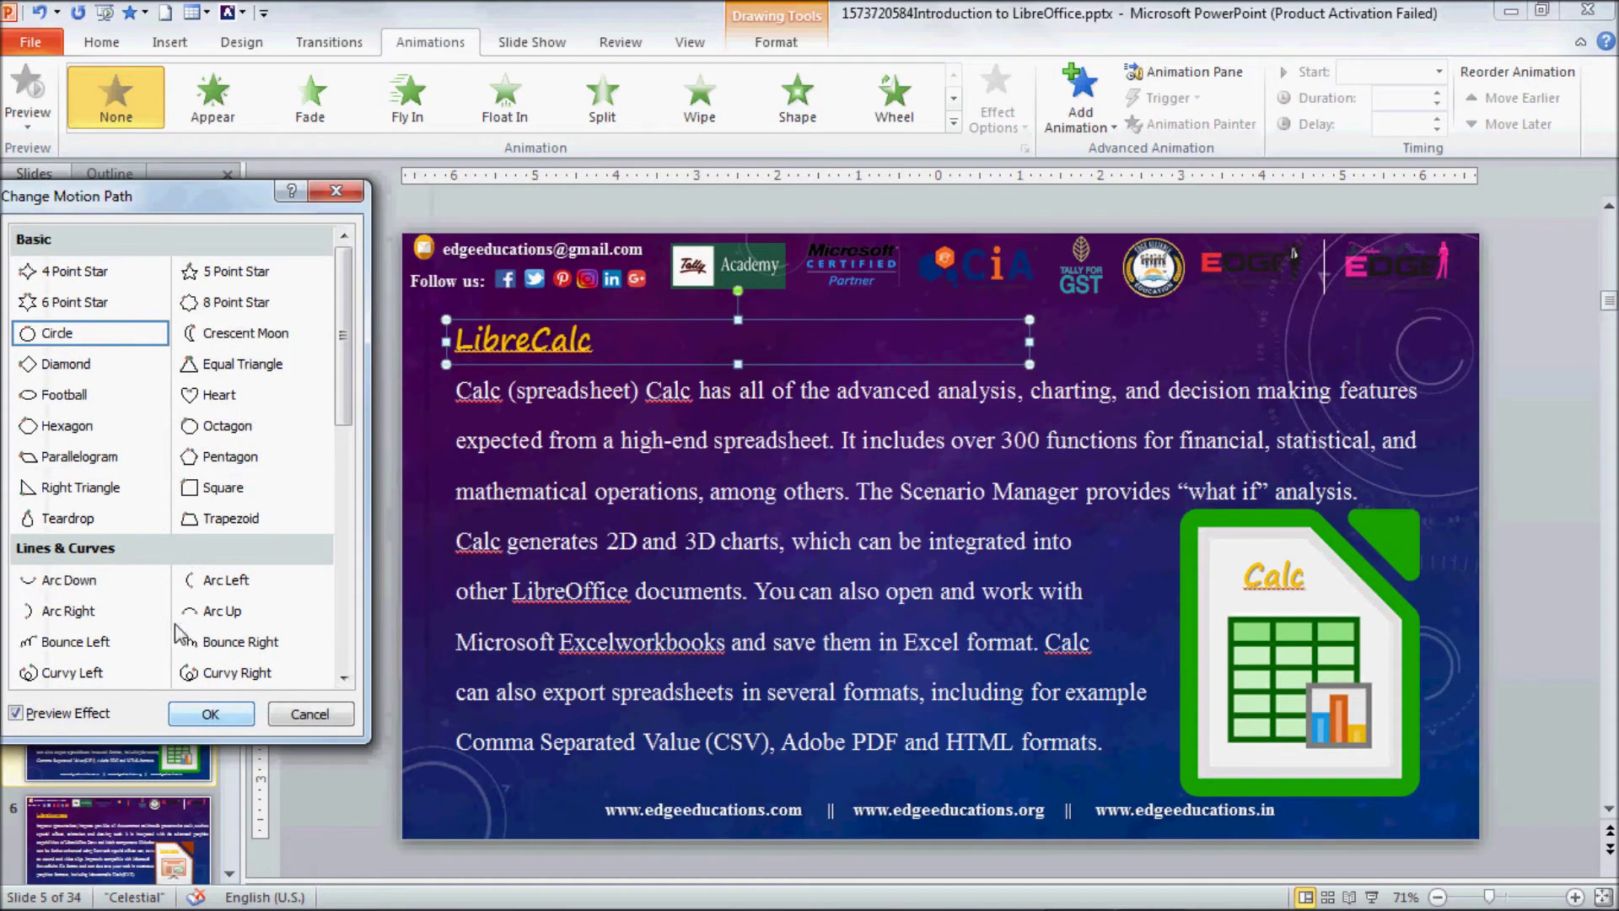
pyautogui.click(245, 675)
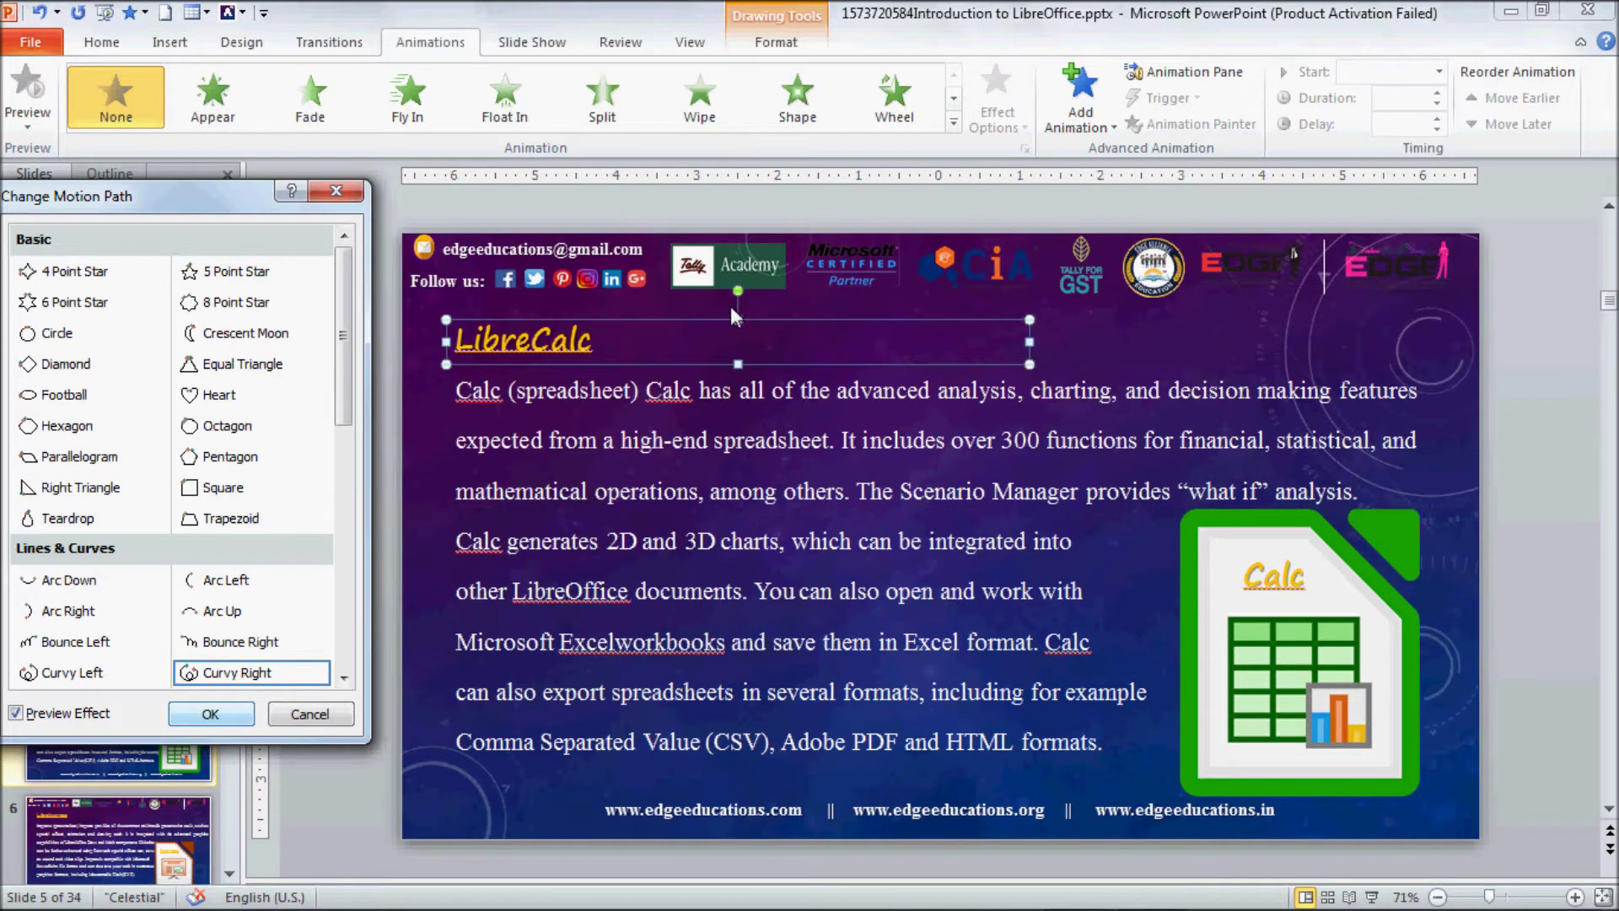
pyautogui.click(88, 525)
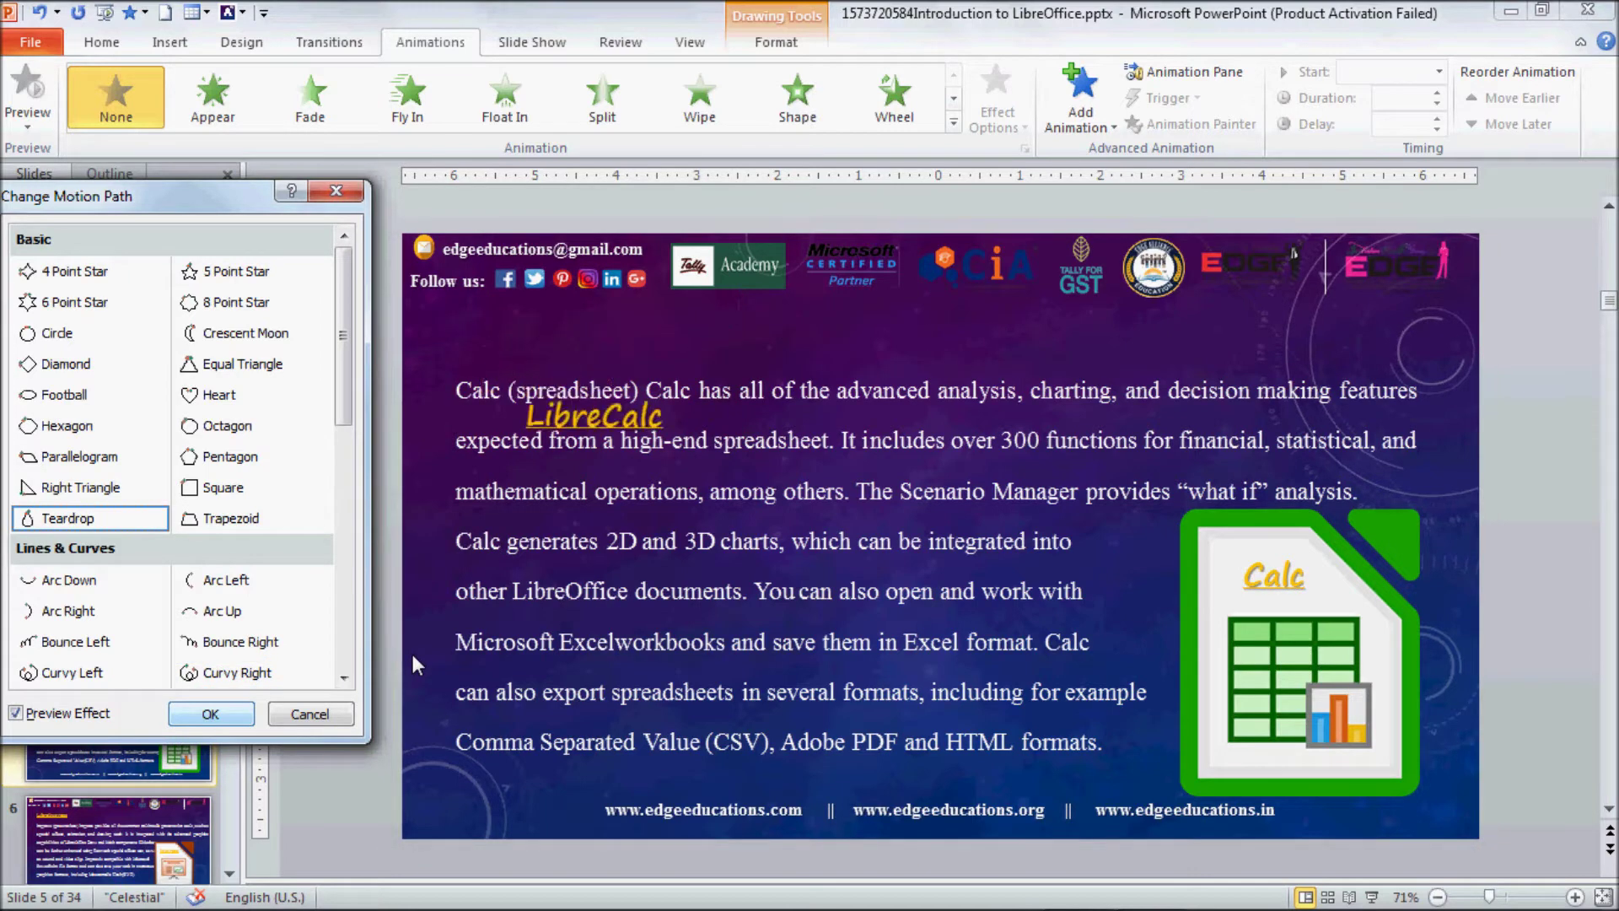
# - Apply the Zigzag motion path from the Lines & Curves group to the "LibreCalc" heading on slide 5
pyautogui.moveTo(345, 341); pyautogui.dragTo(354, 594)
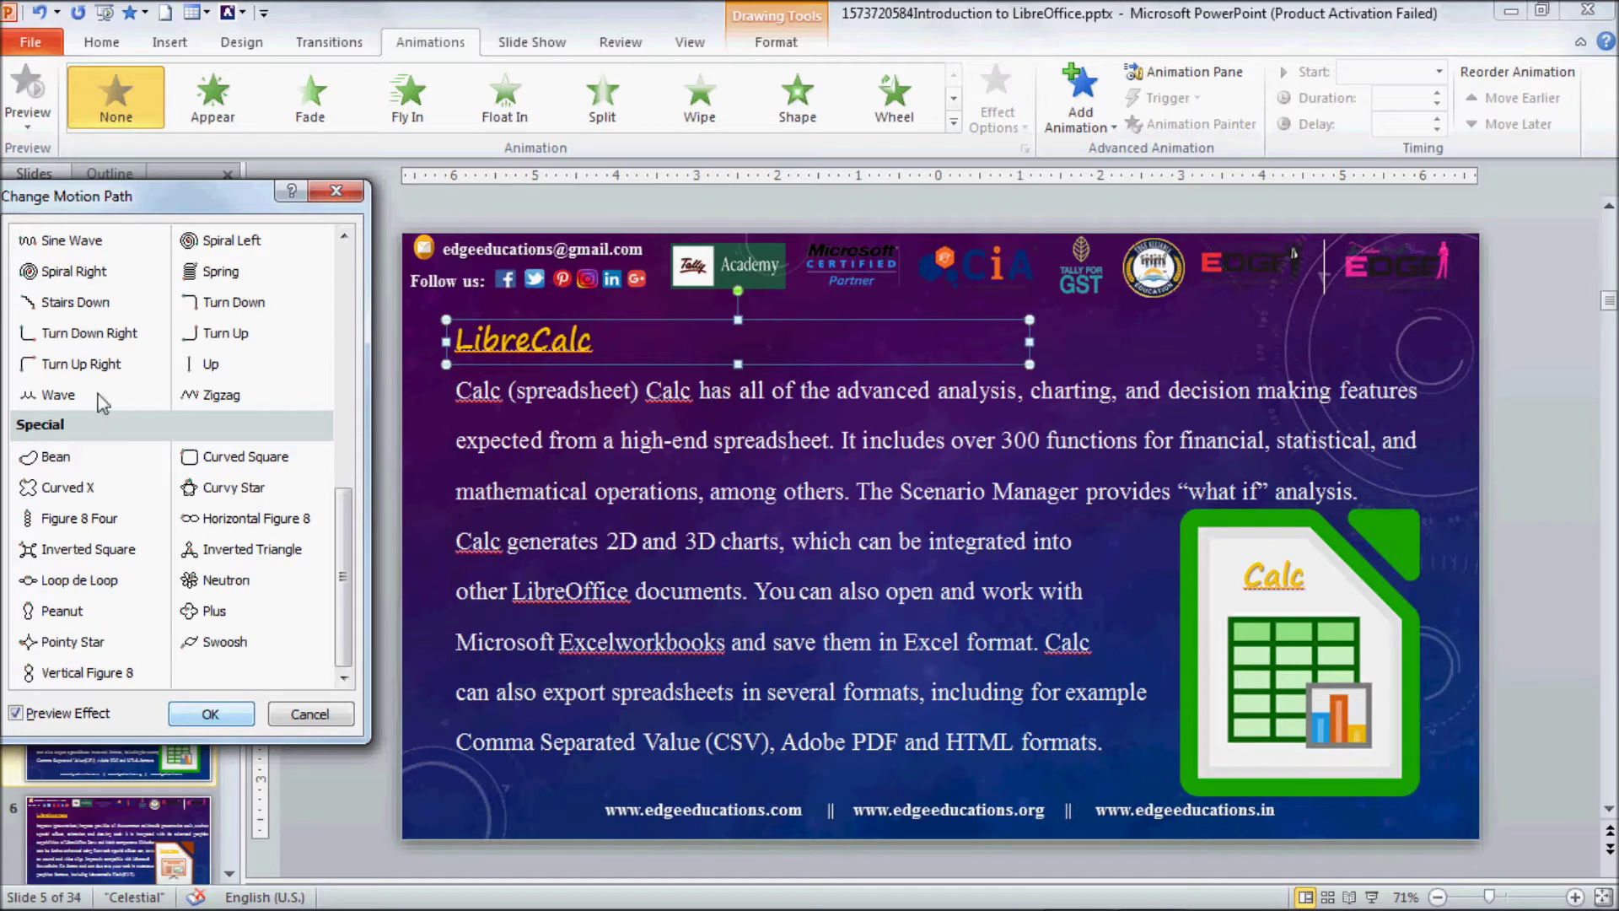
pyautogui.click(221, 394)
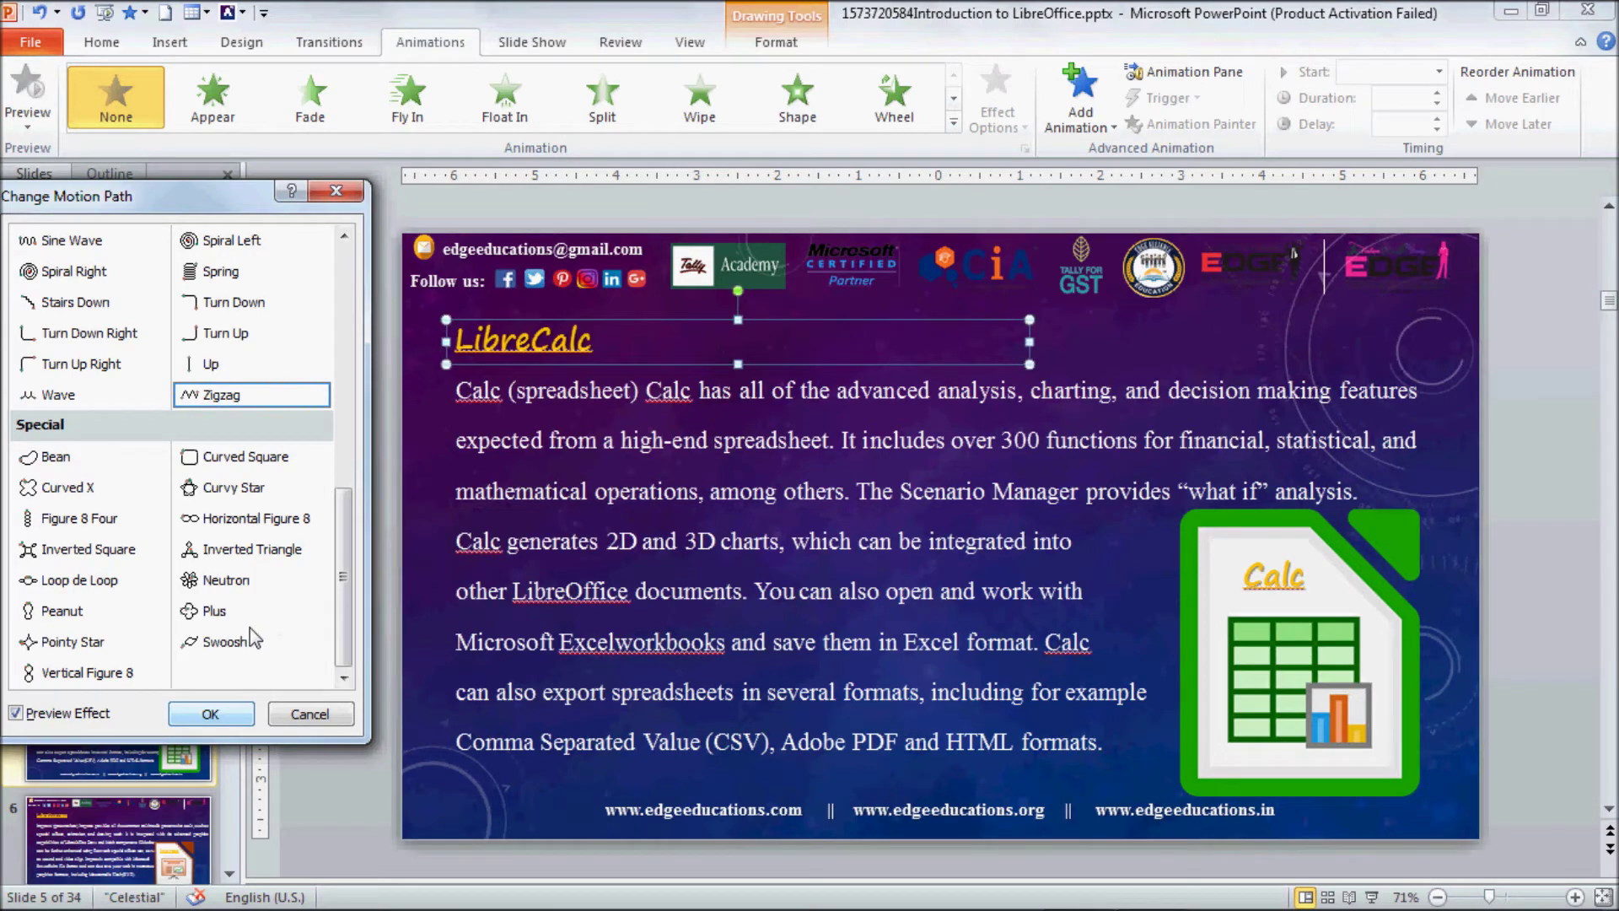
pyautogui.click(210, 714)
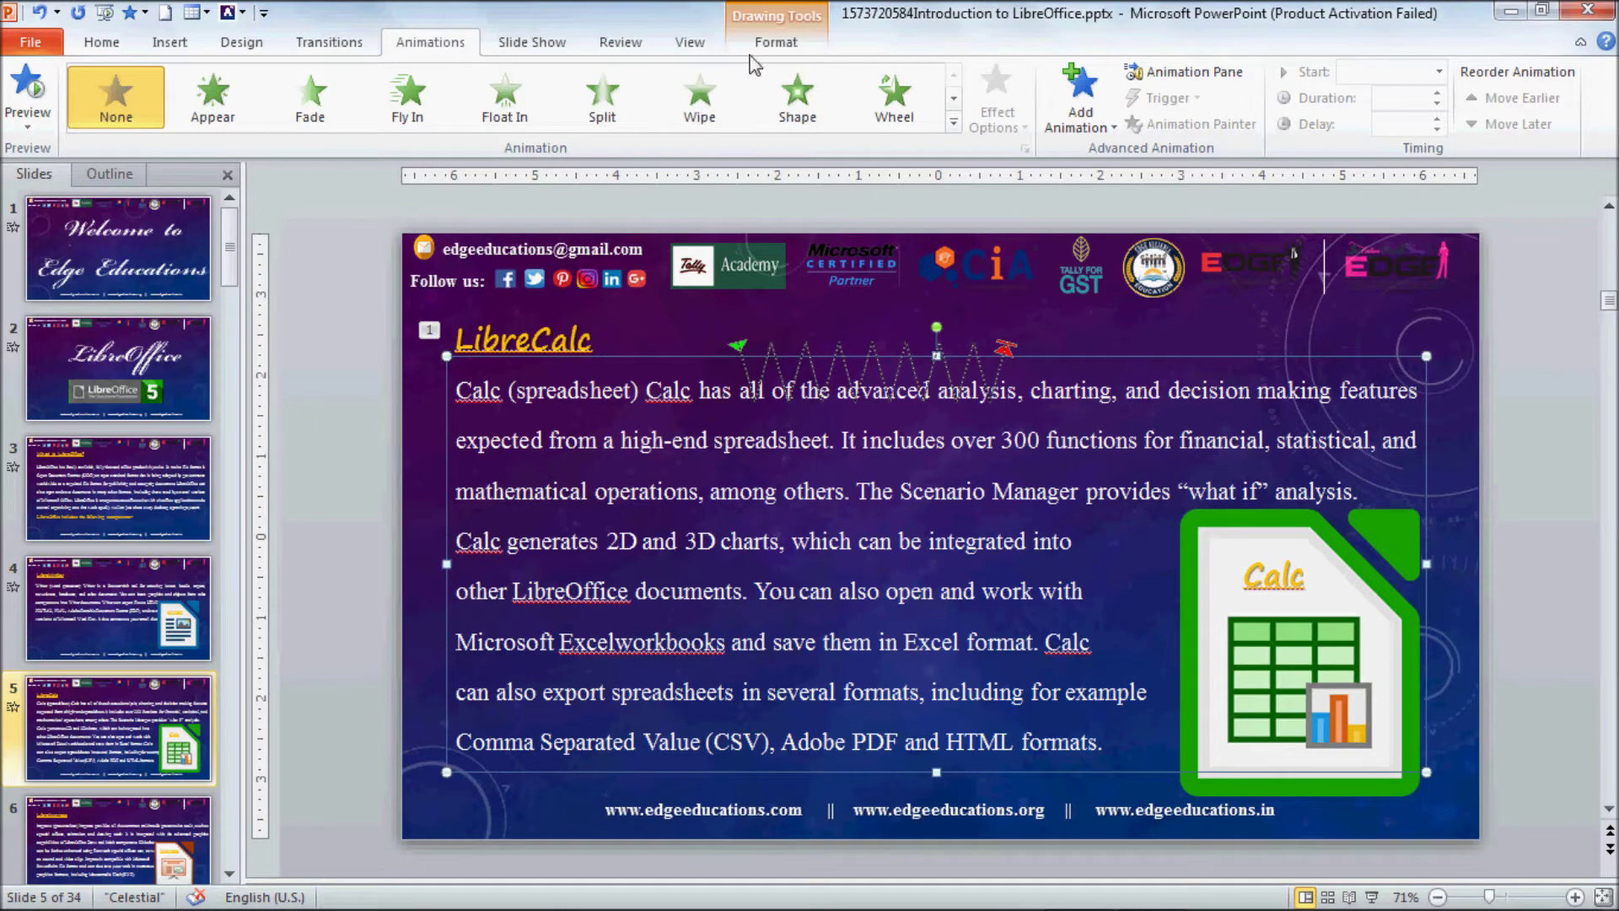
# - Apply the Curved X motion path from the Special group to slide 5's body text
pyautogui.click(954, 122)
pyautogui.click(170, 746)
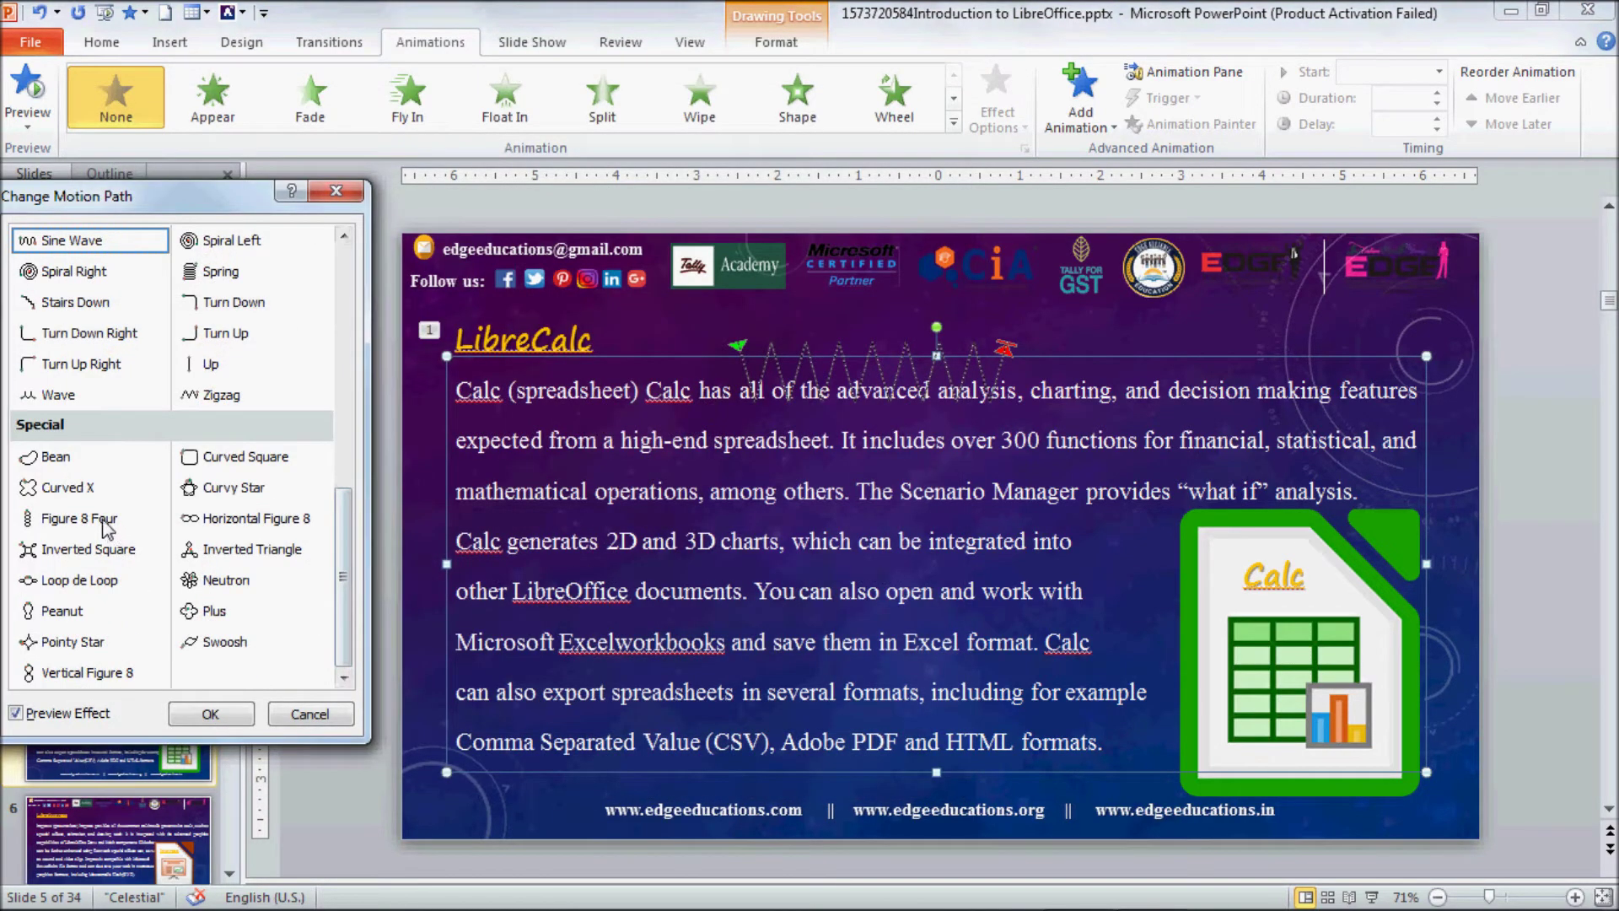
pyautogui.click(86, 493)
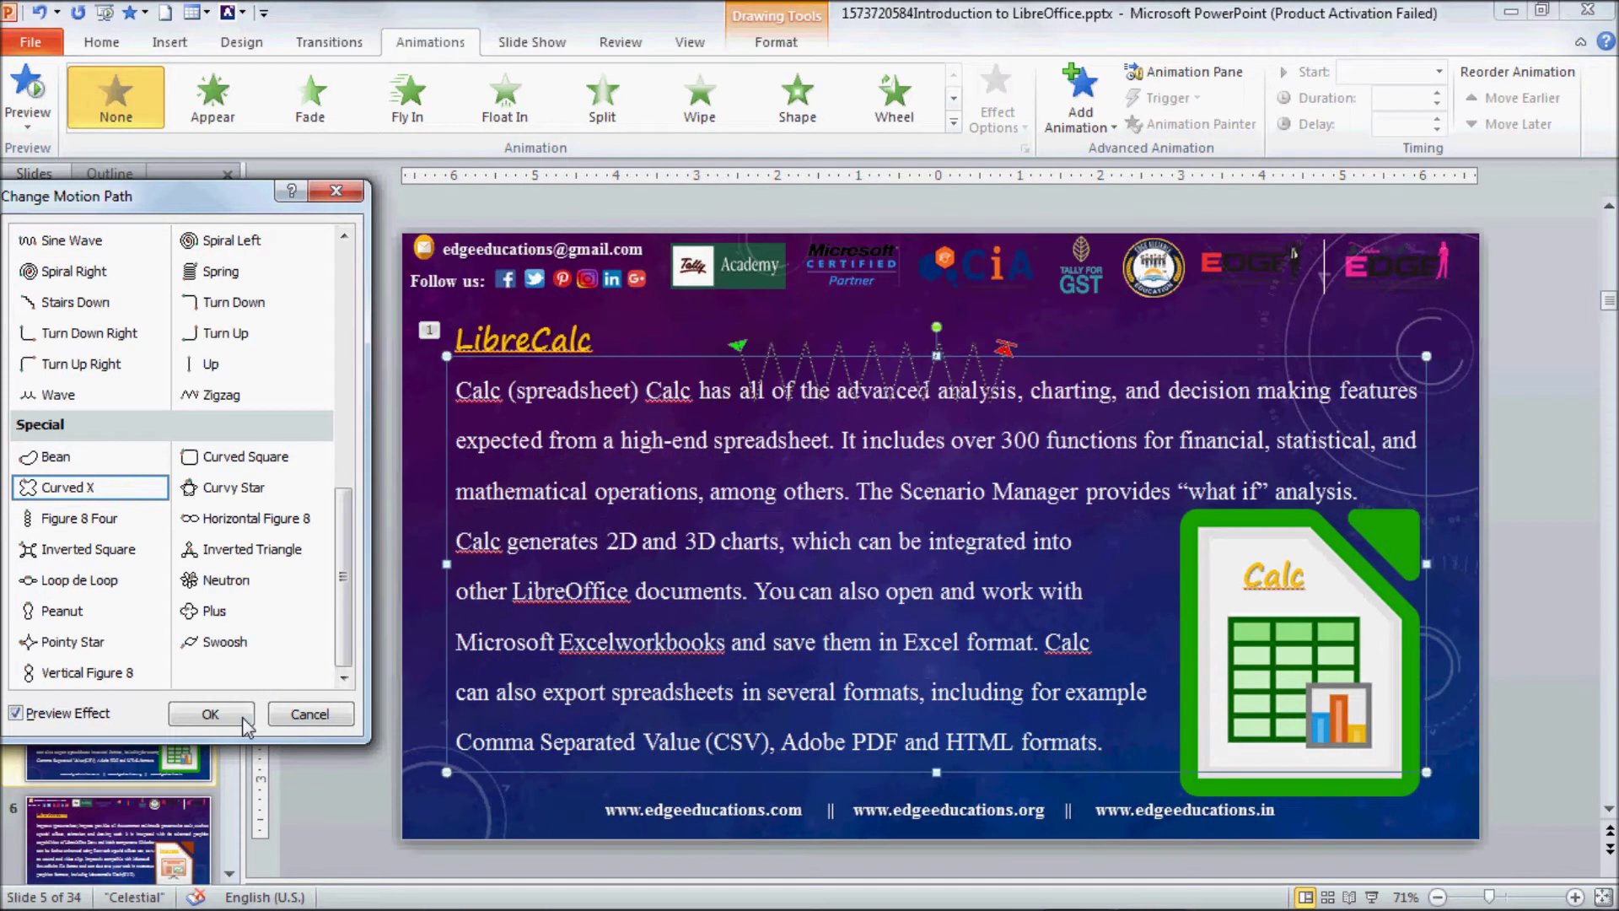
pyautogui.click(241, 714)
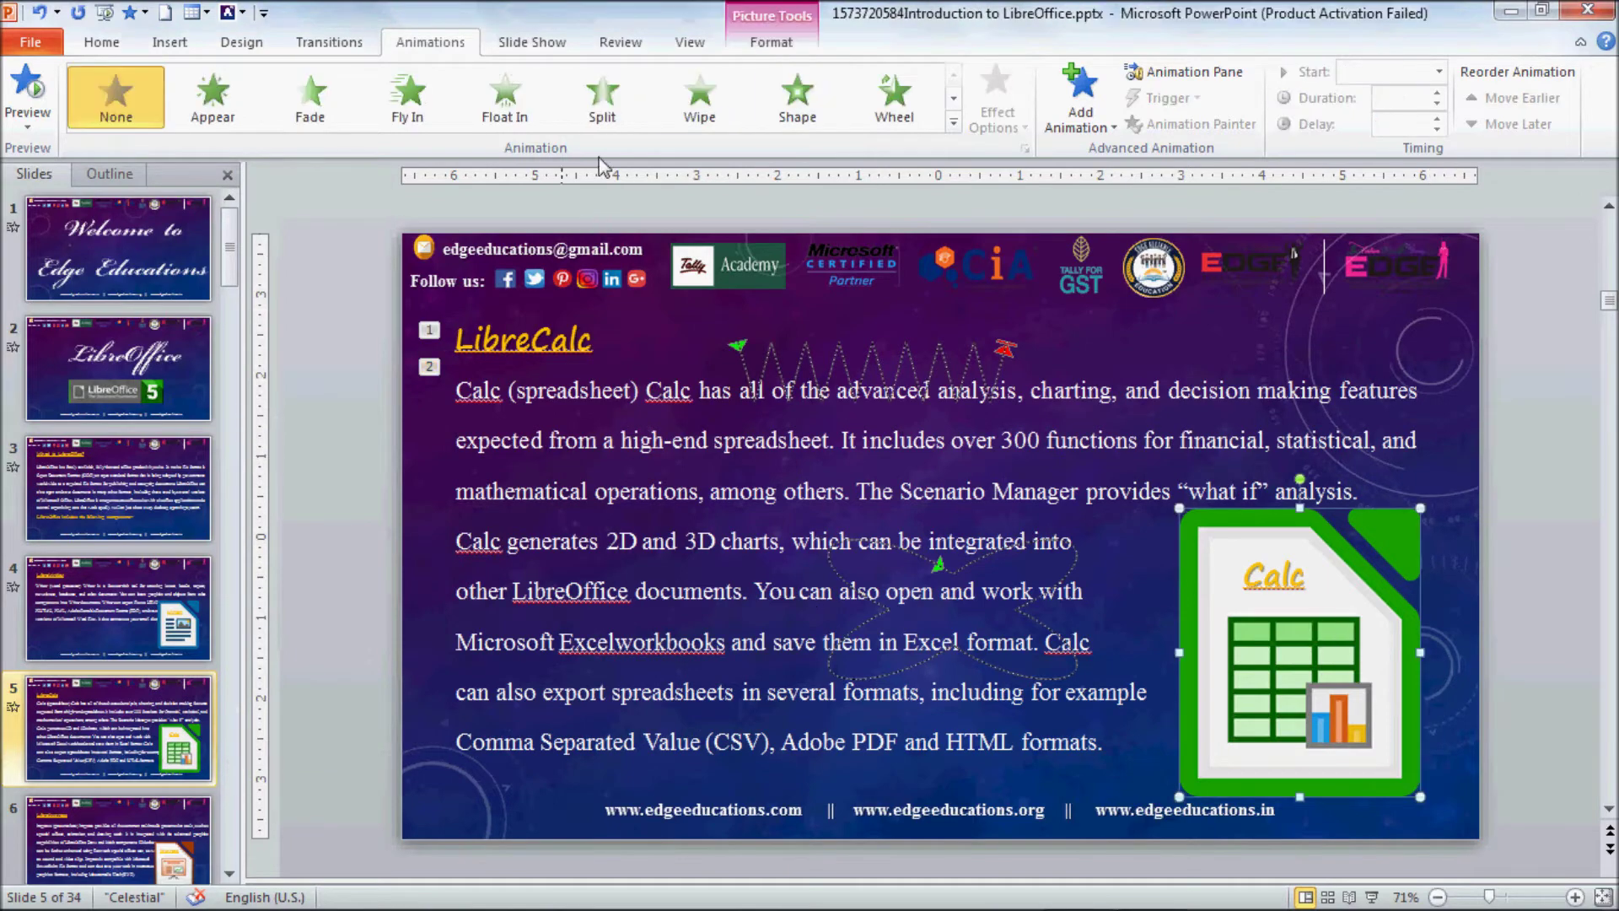
# - Apply the Boomerang exit effect from the Exciting group to the Calc picture on slide 5
pyautogui.click(954, 123)
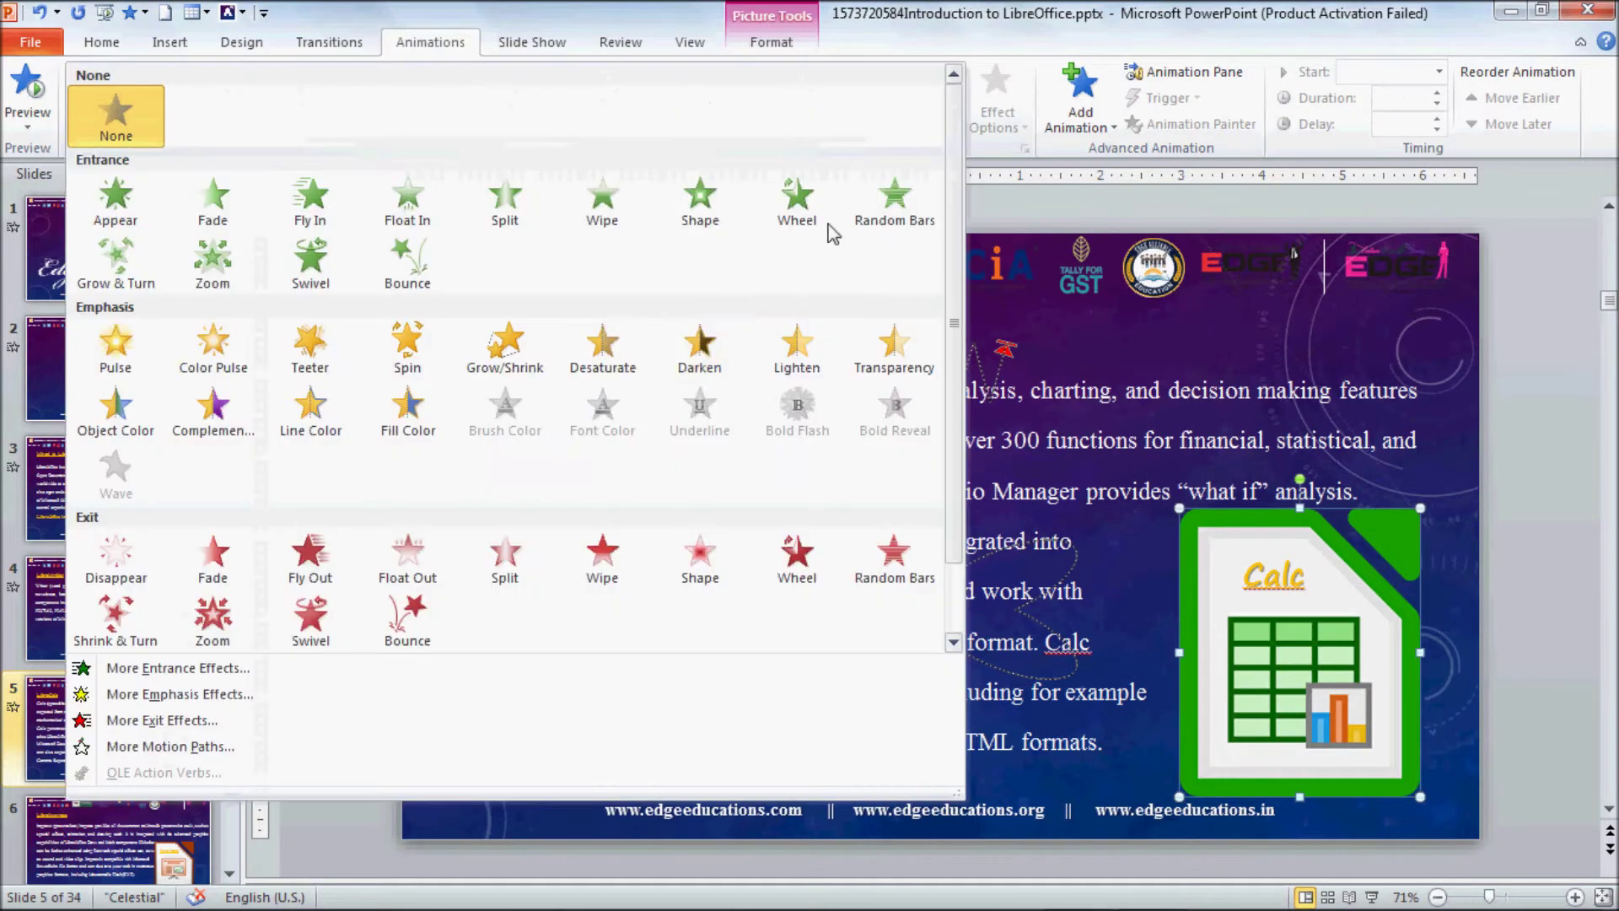
pyautogui.click(177, 721)
pyautogui.click(235, 518)
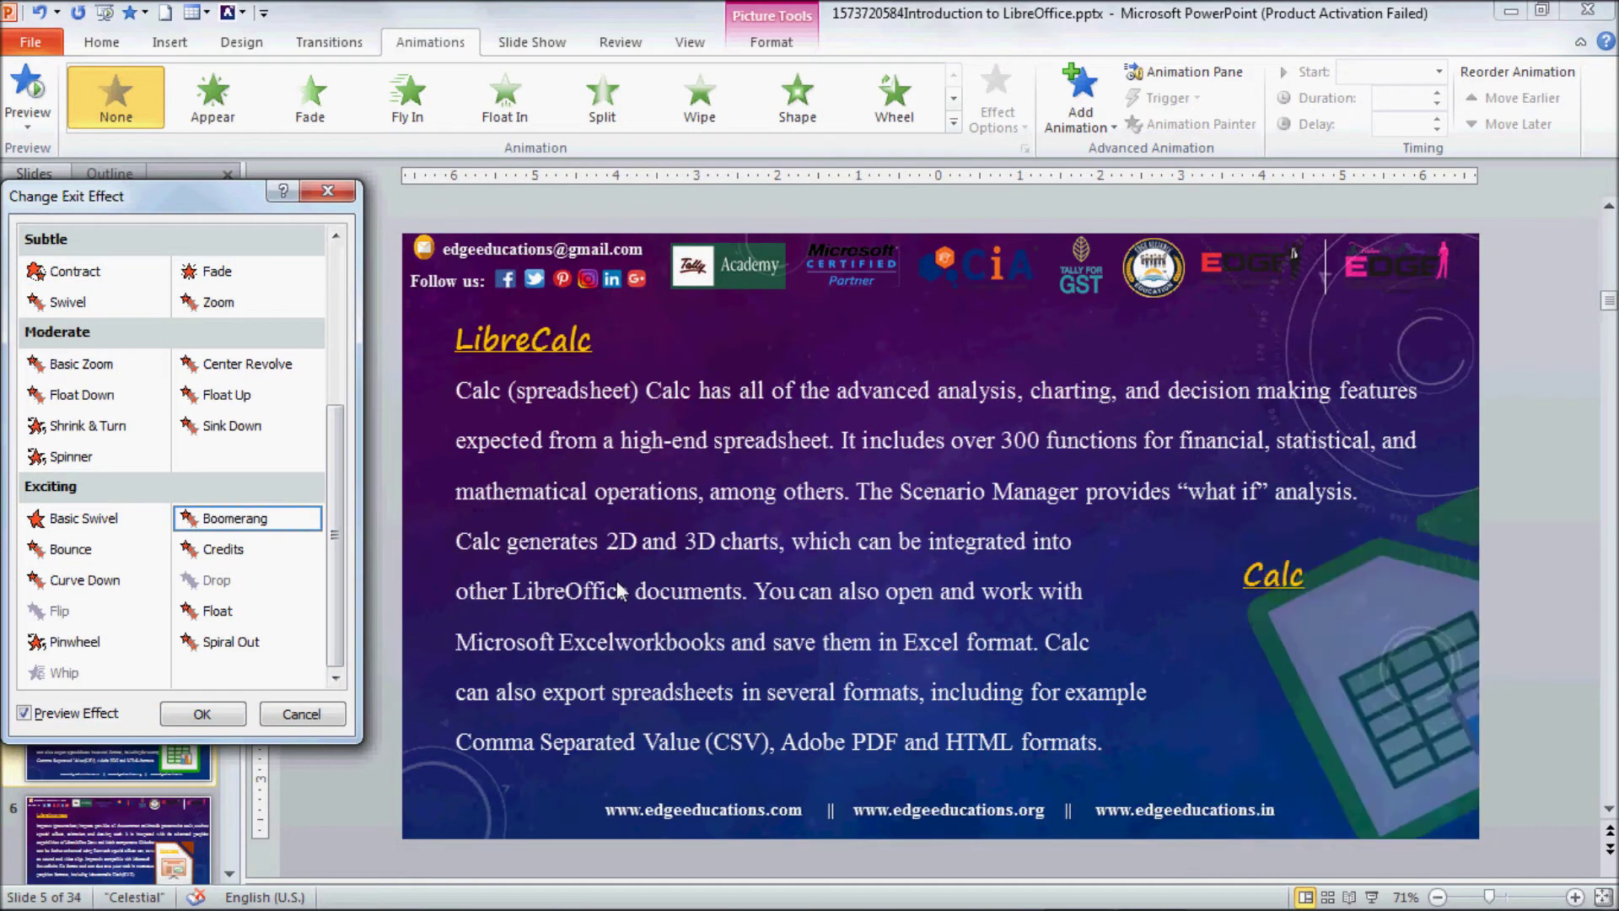
pyautogui.click(202, 713)
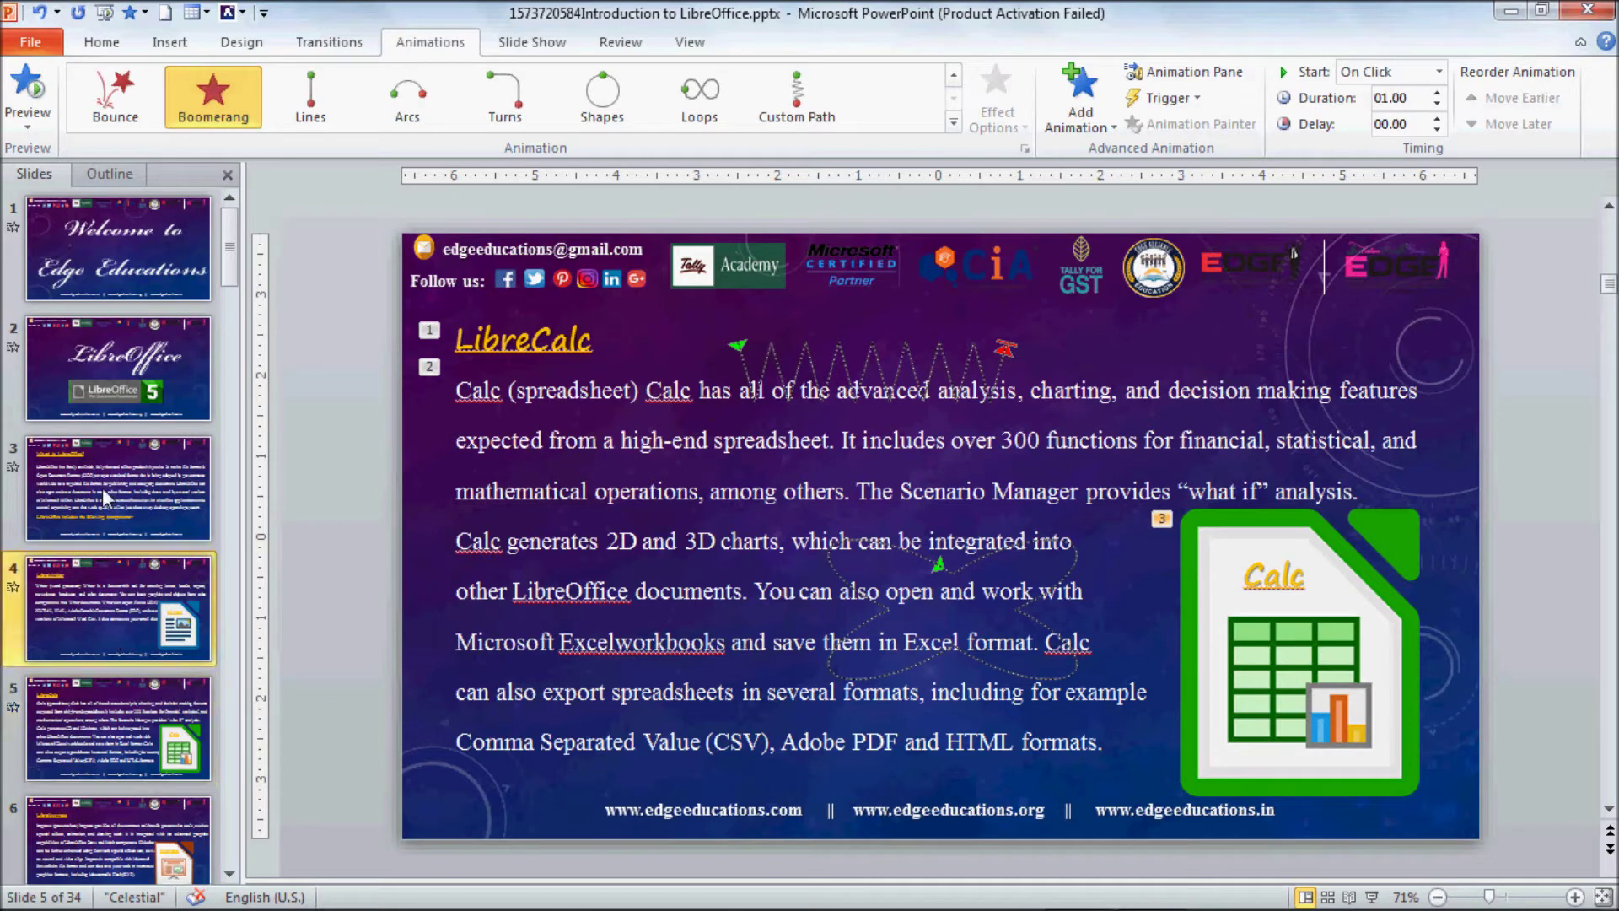
# - Preview the animations of slides 1 and 2, and run the slide show from the beginning
pyautogui.click(120, 630)
pyautogui.click(141, 297)
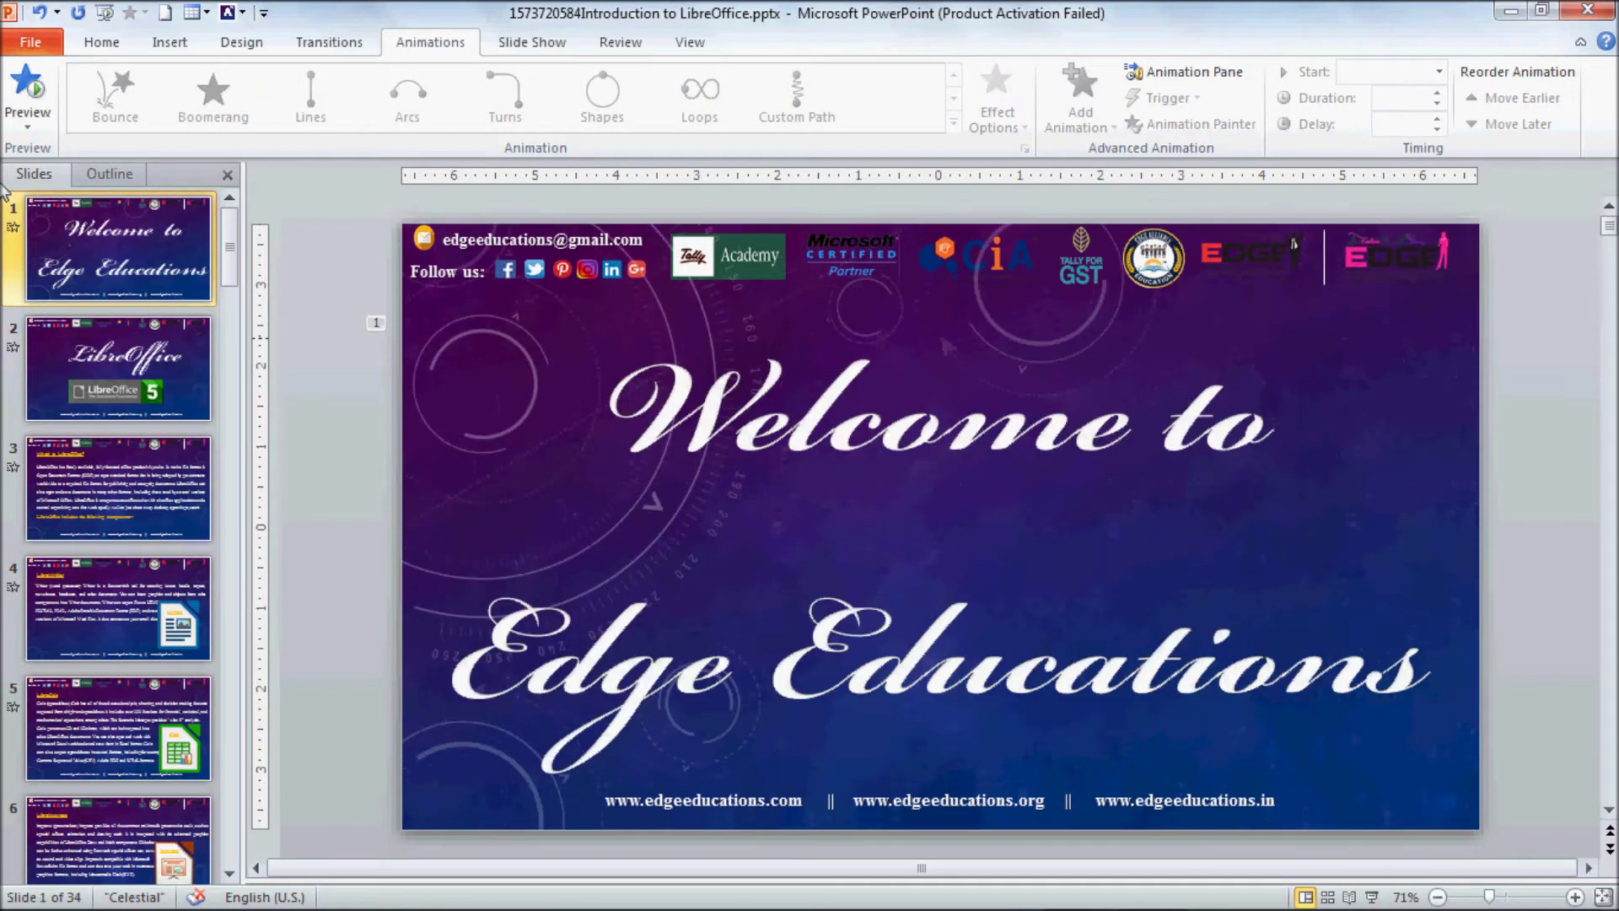
pyautogui.click(28, 128)
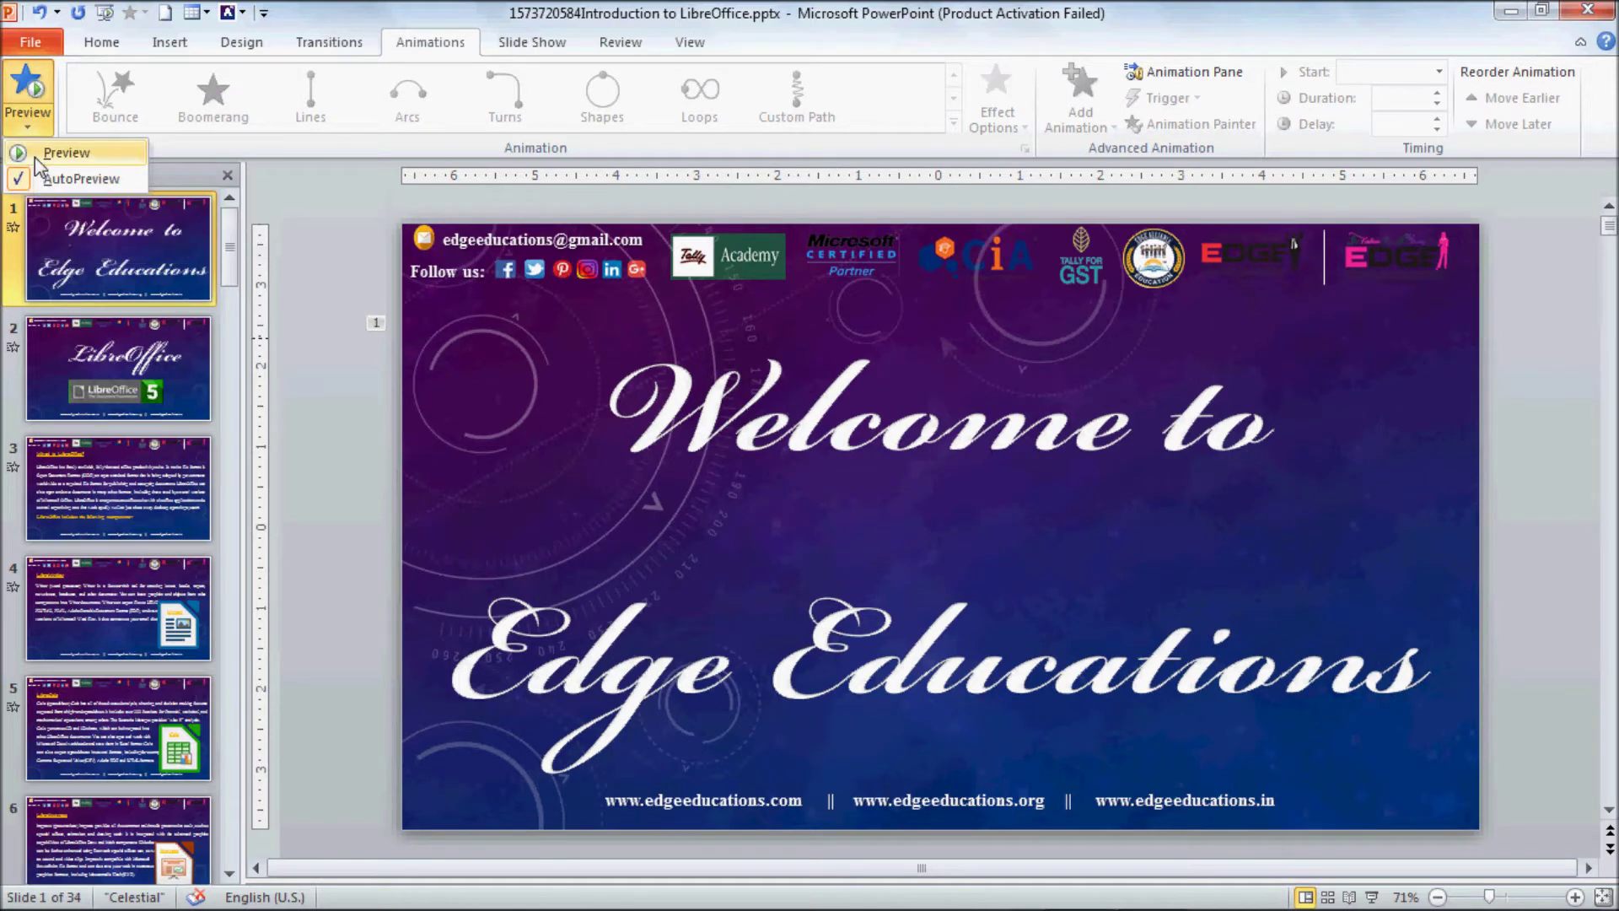
pyautogui.click(33, 155)
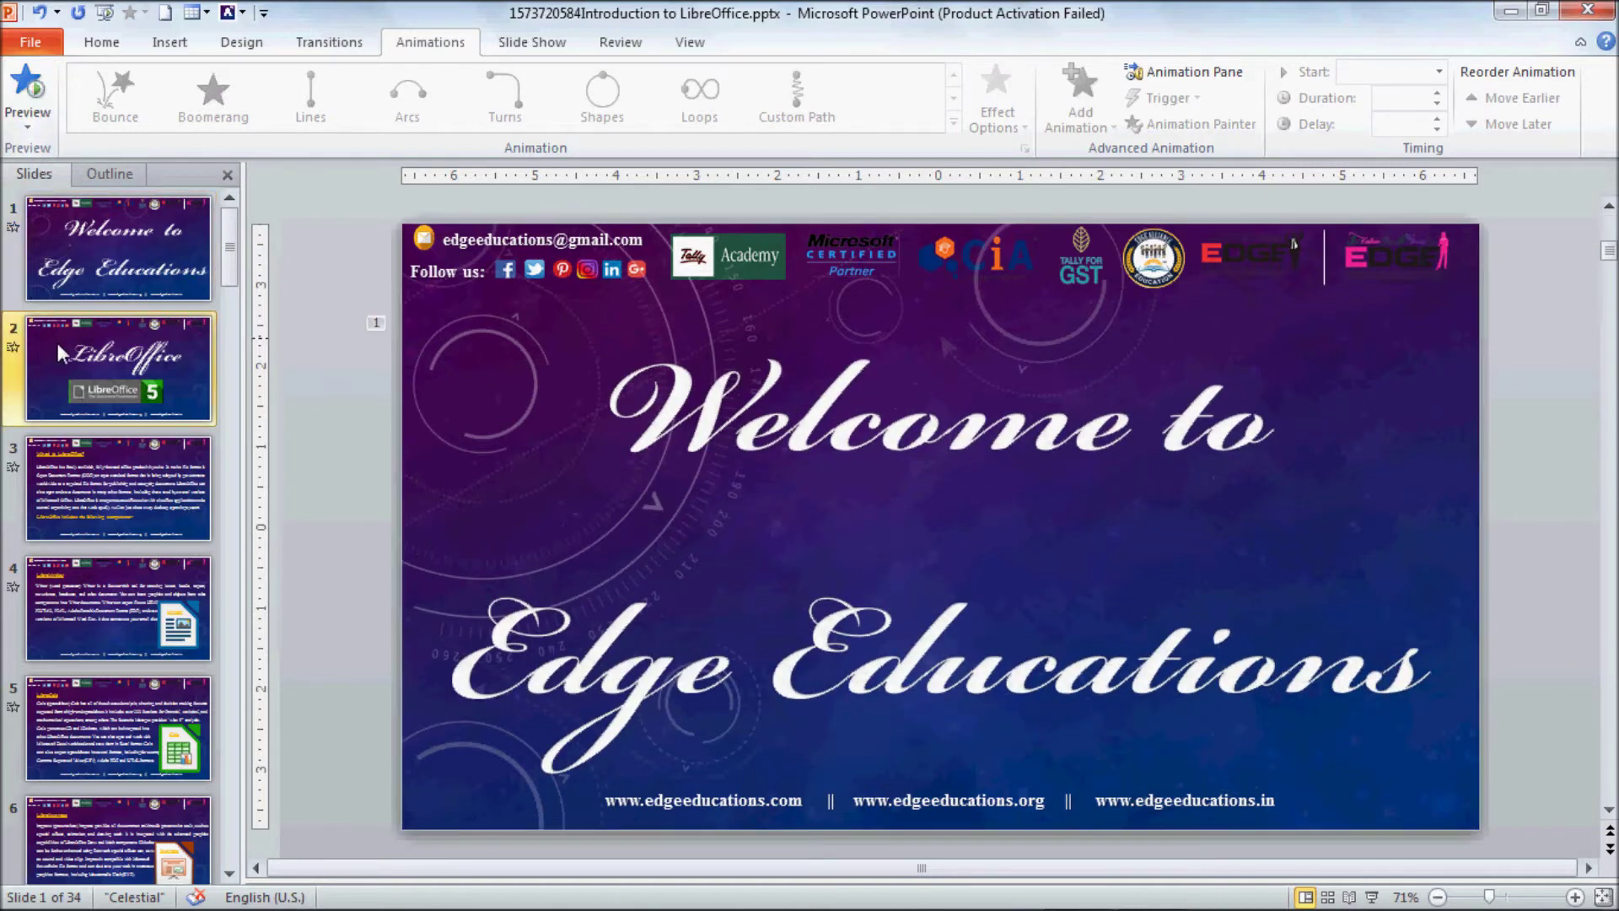
pyautogui.click(23, 92)
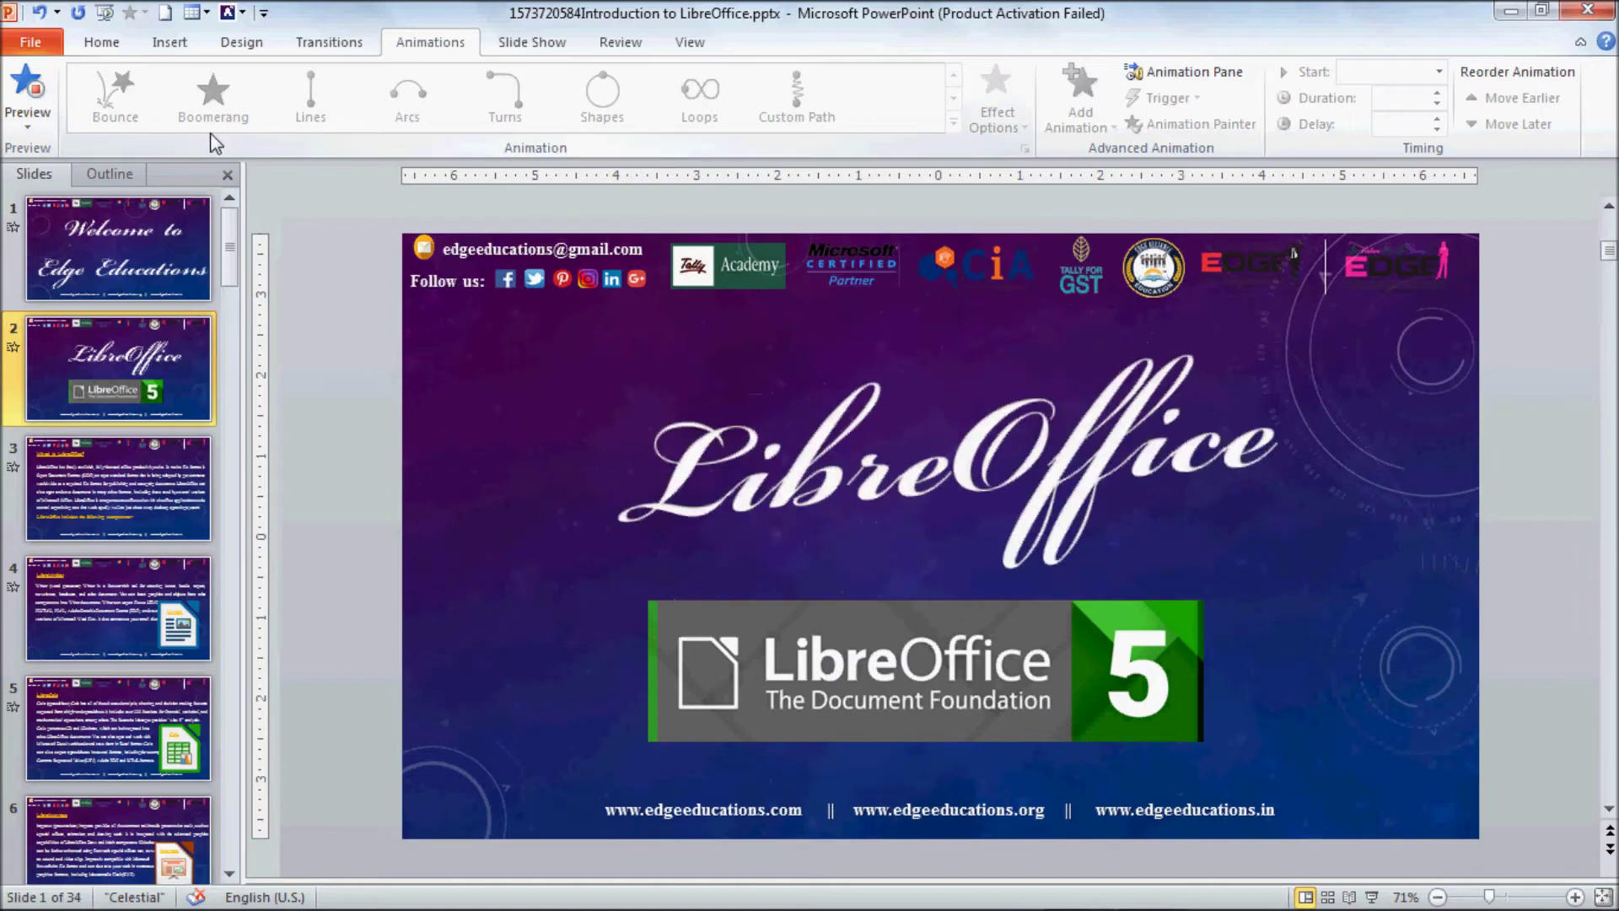
pyautogui.press('F5')
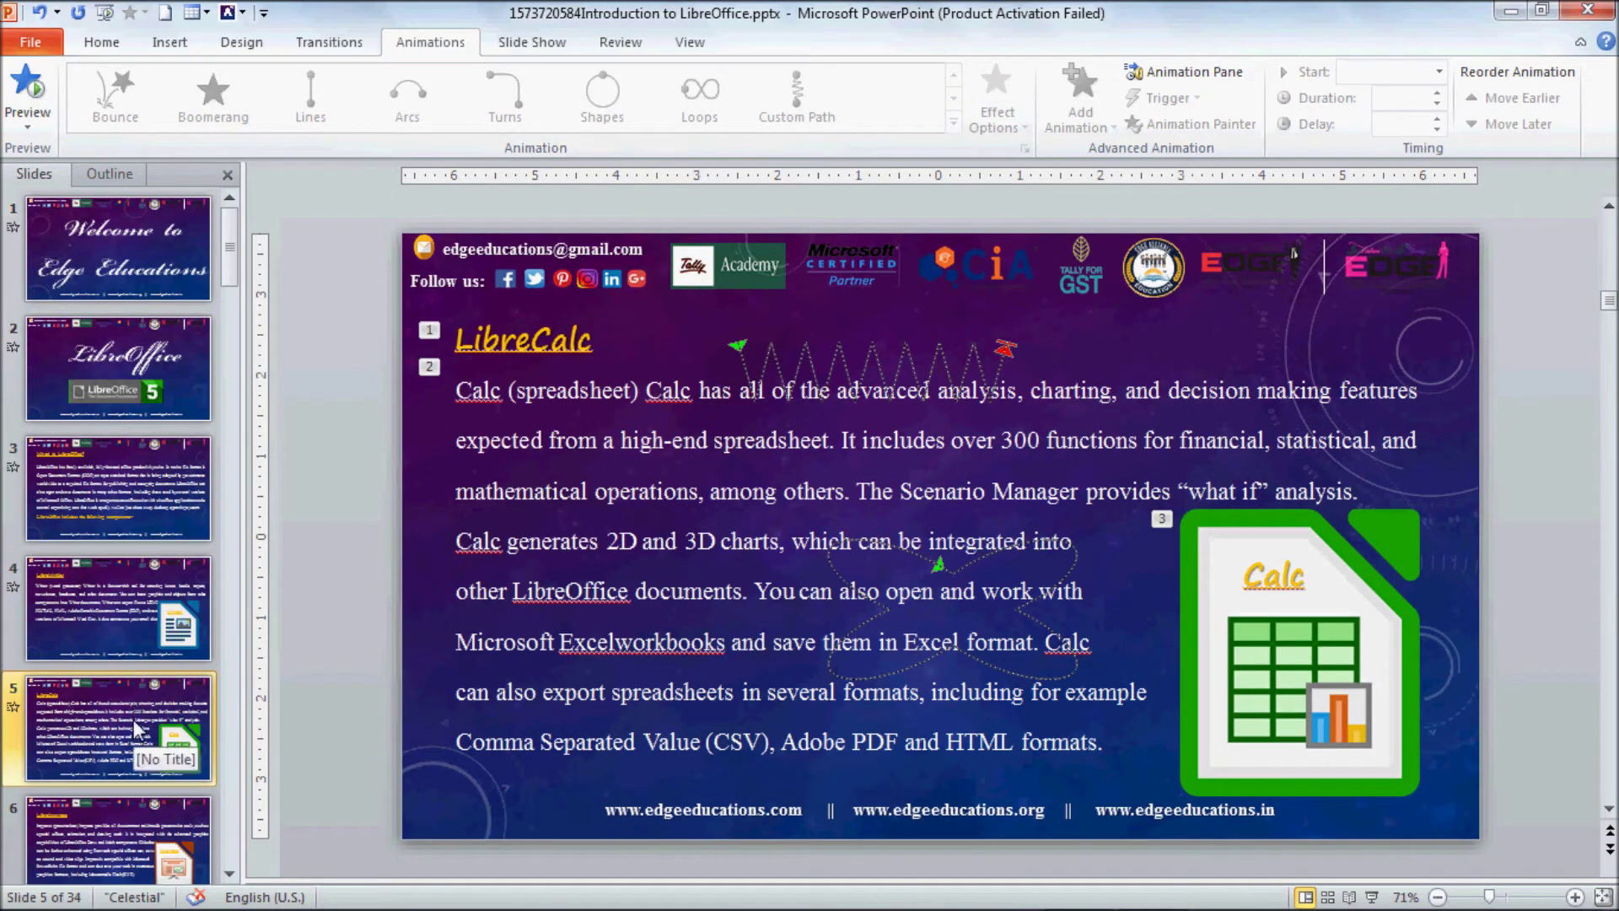
# - Look back through slides 1 to 5 and examine the animations assigned to their text and pictures
pyautogui.click(135, 645)
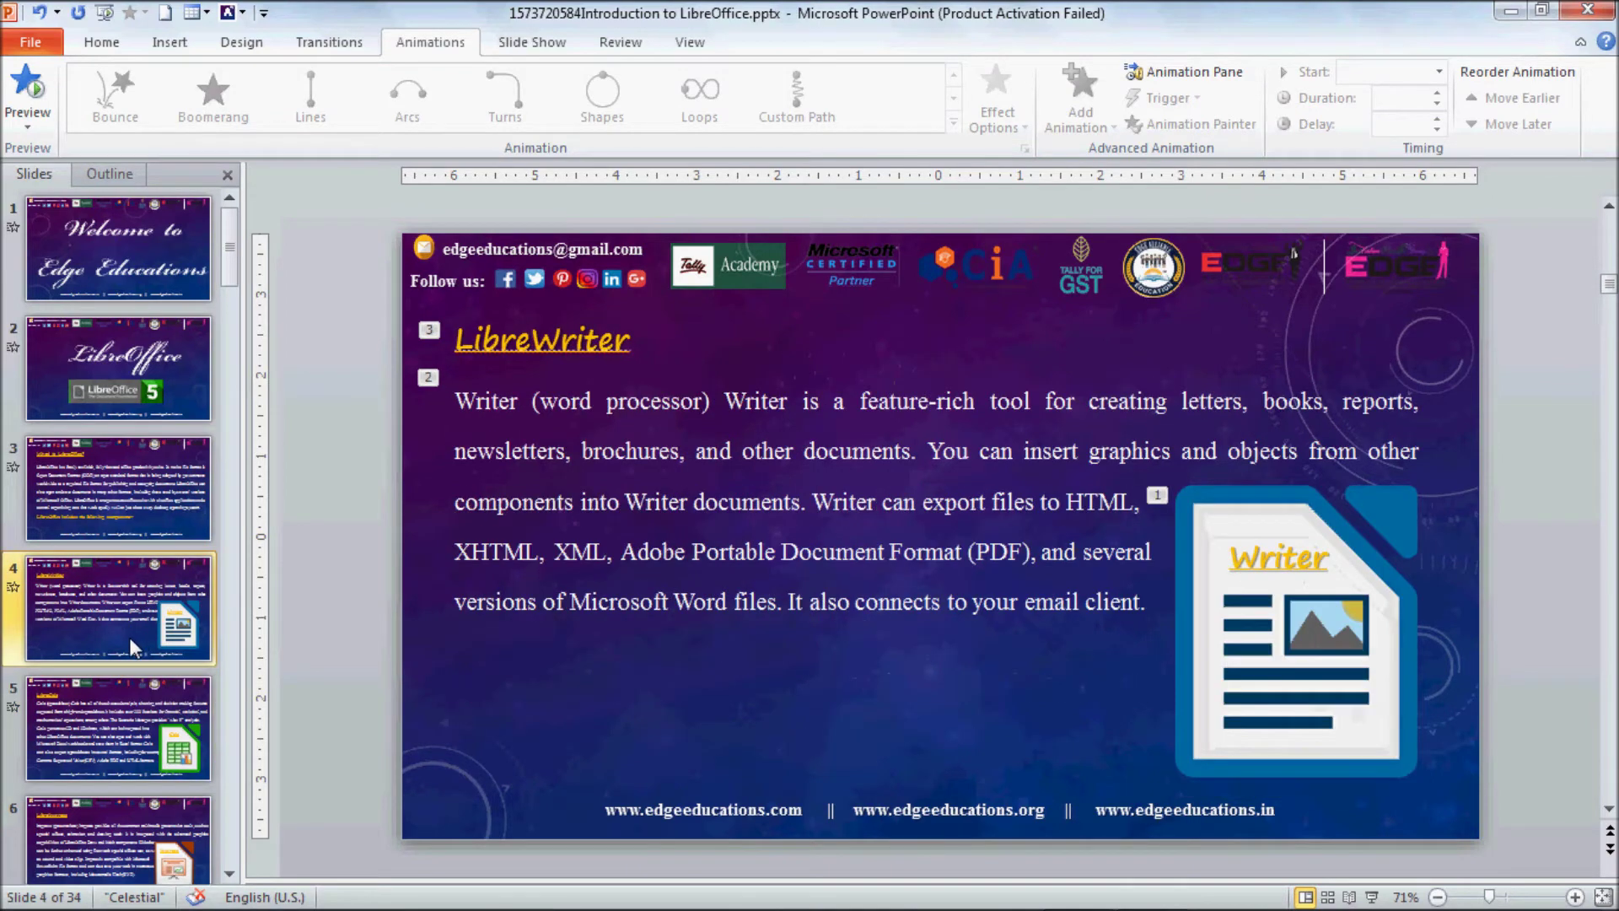
pyautogui.click(79, 755)
pyautogui.click(1327, 582)
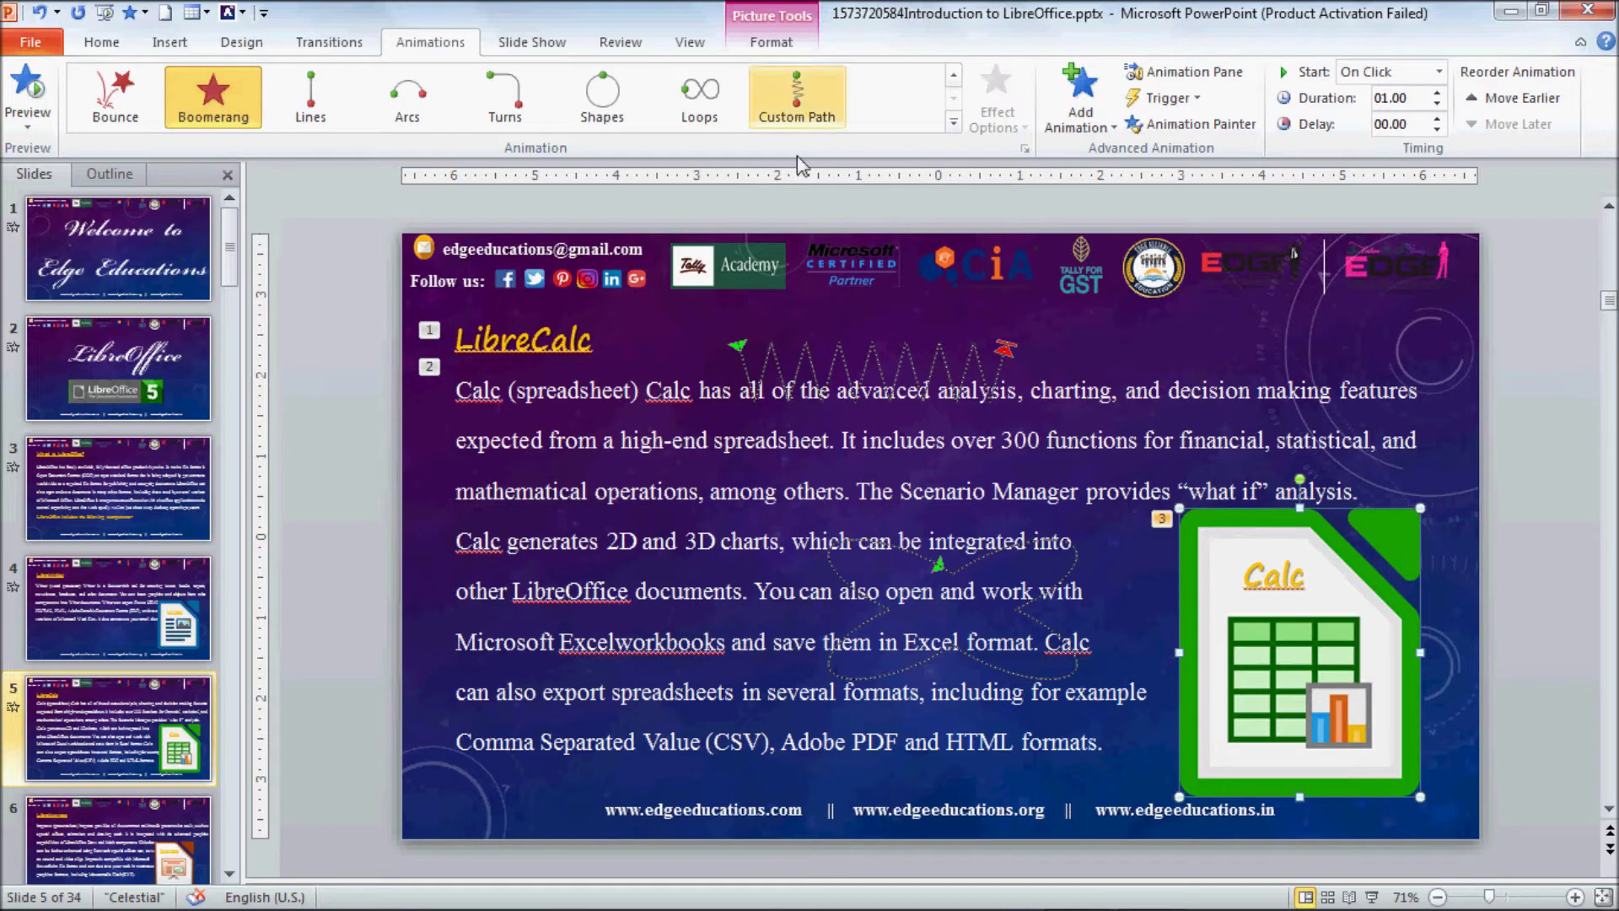
pyautogui.click(114, 308)
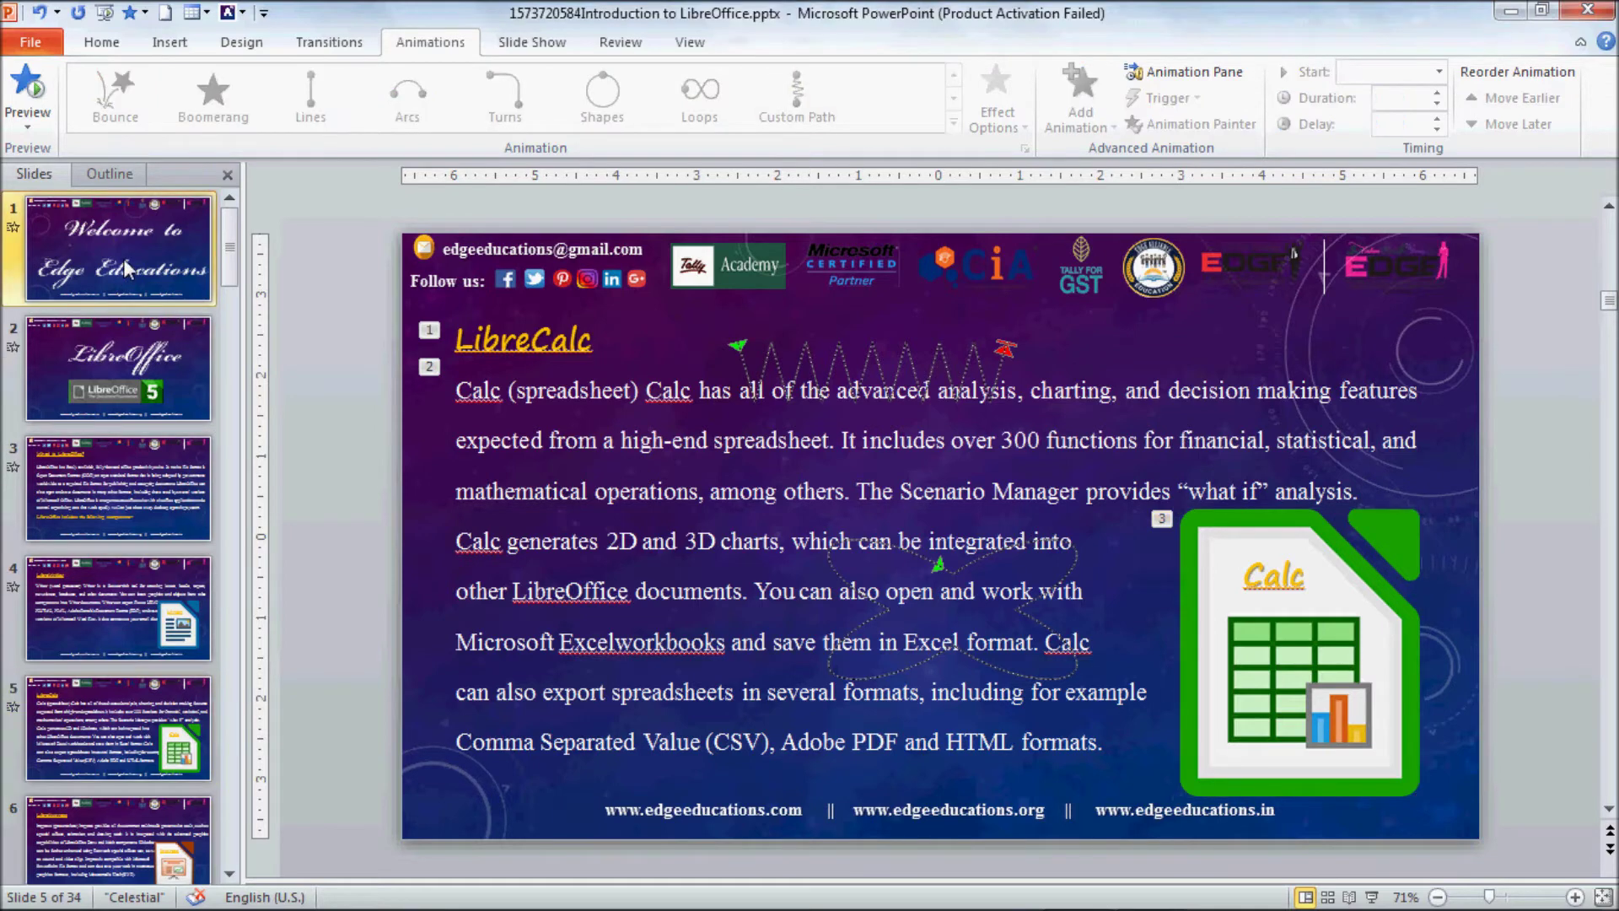
pyautogui.click(133, 364)
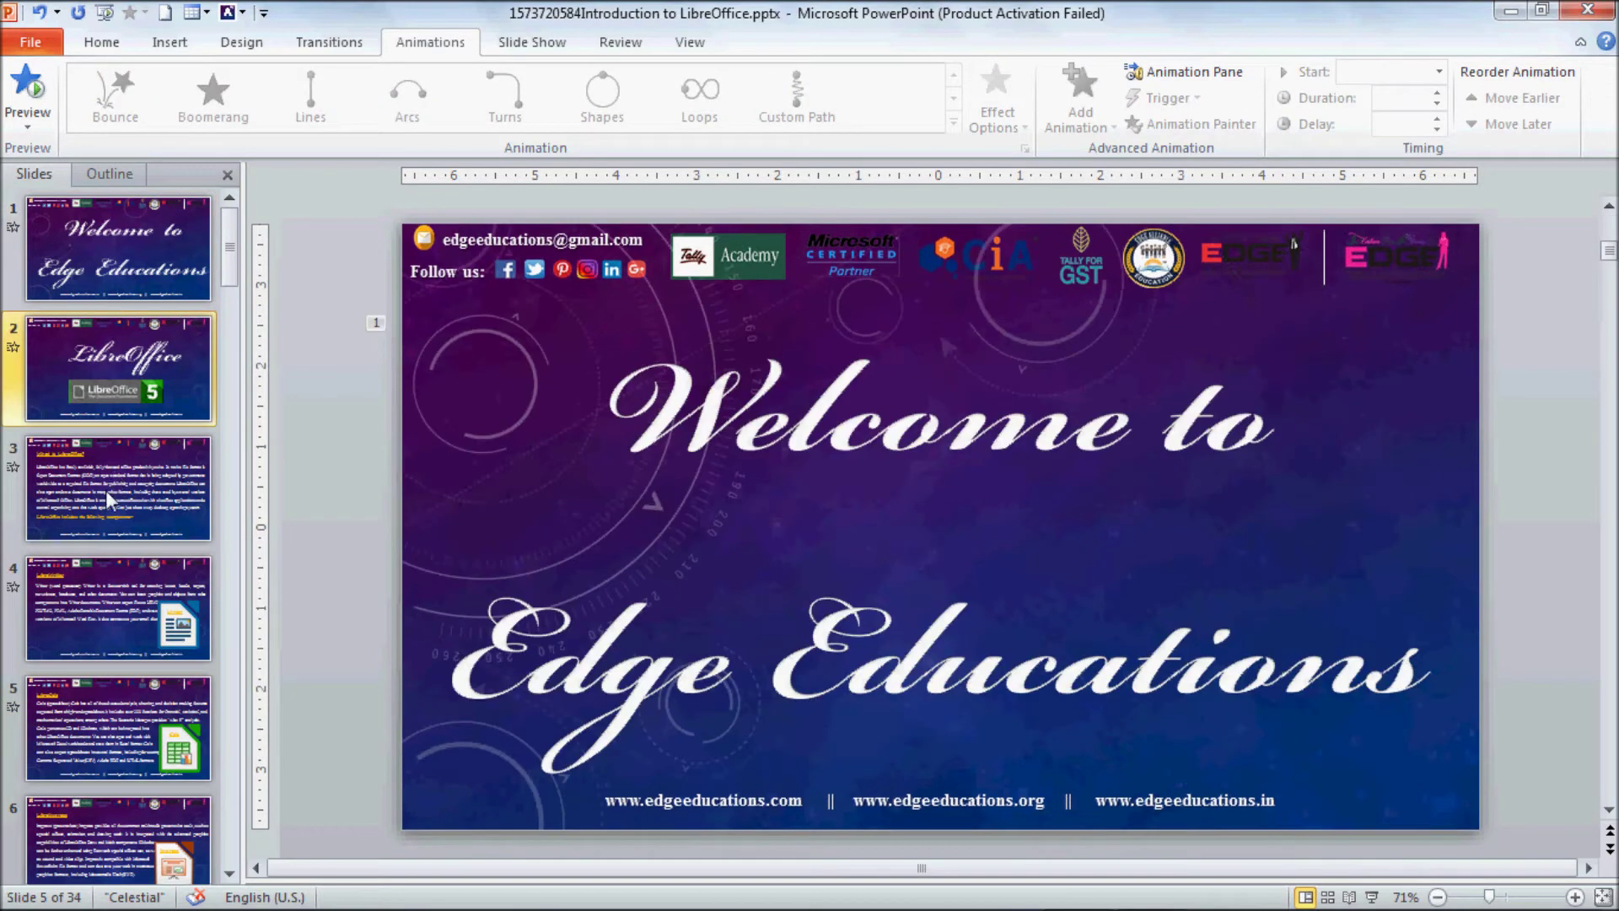
pyautogui.click(13, 624)
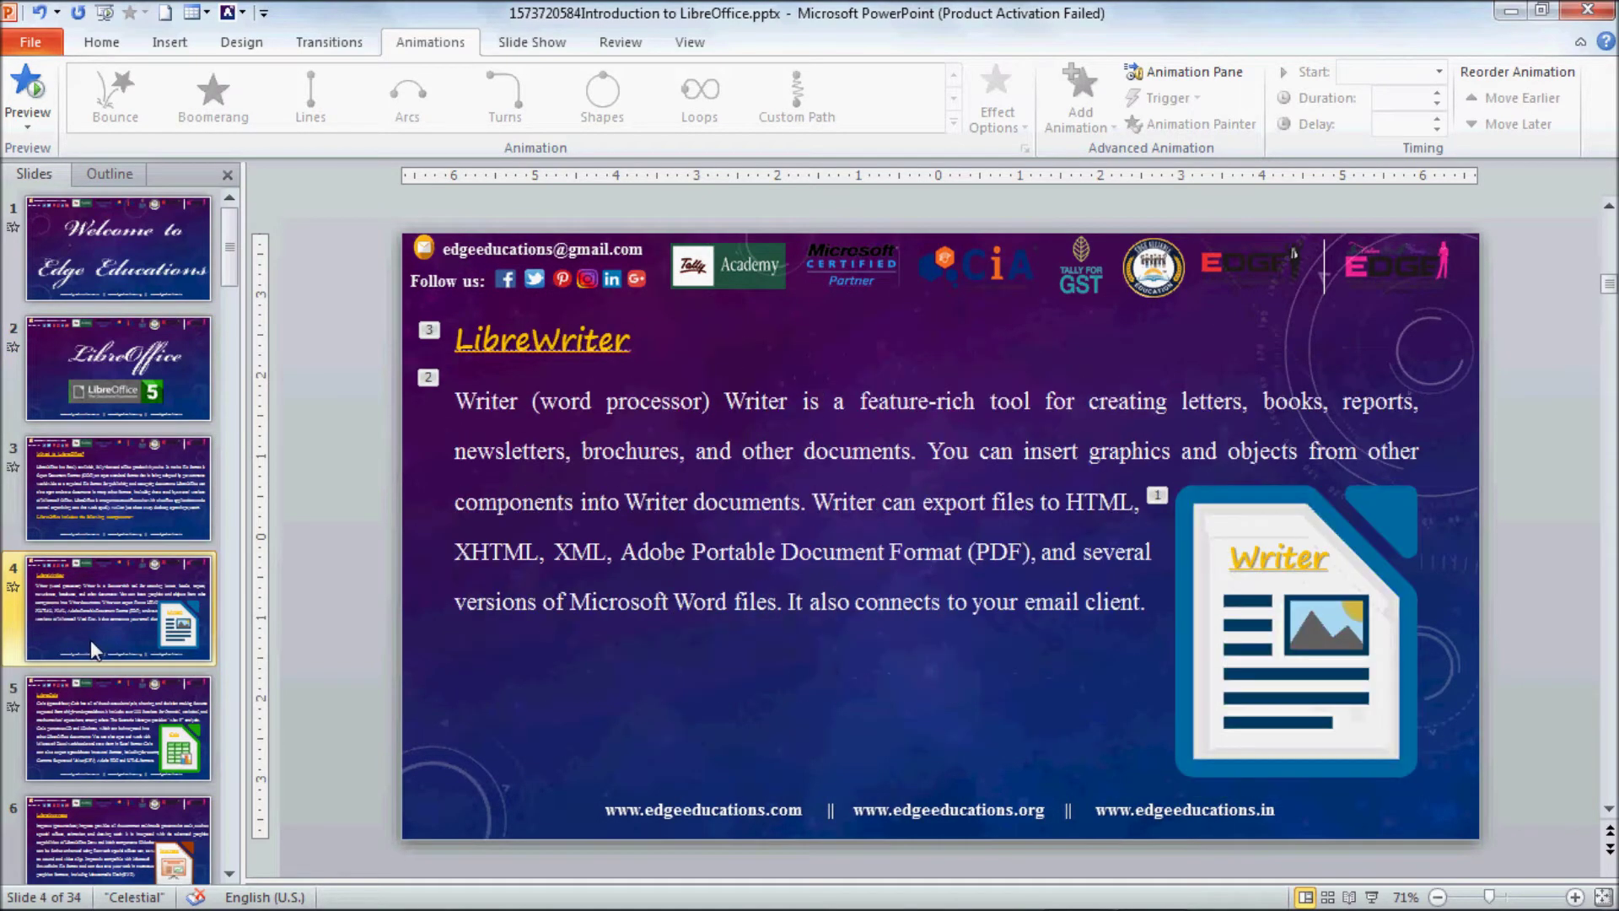
pyautogui.click(108, 506)
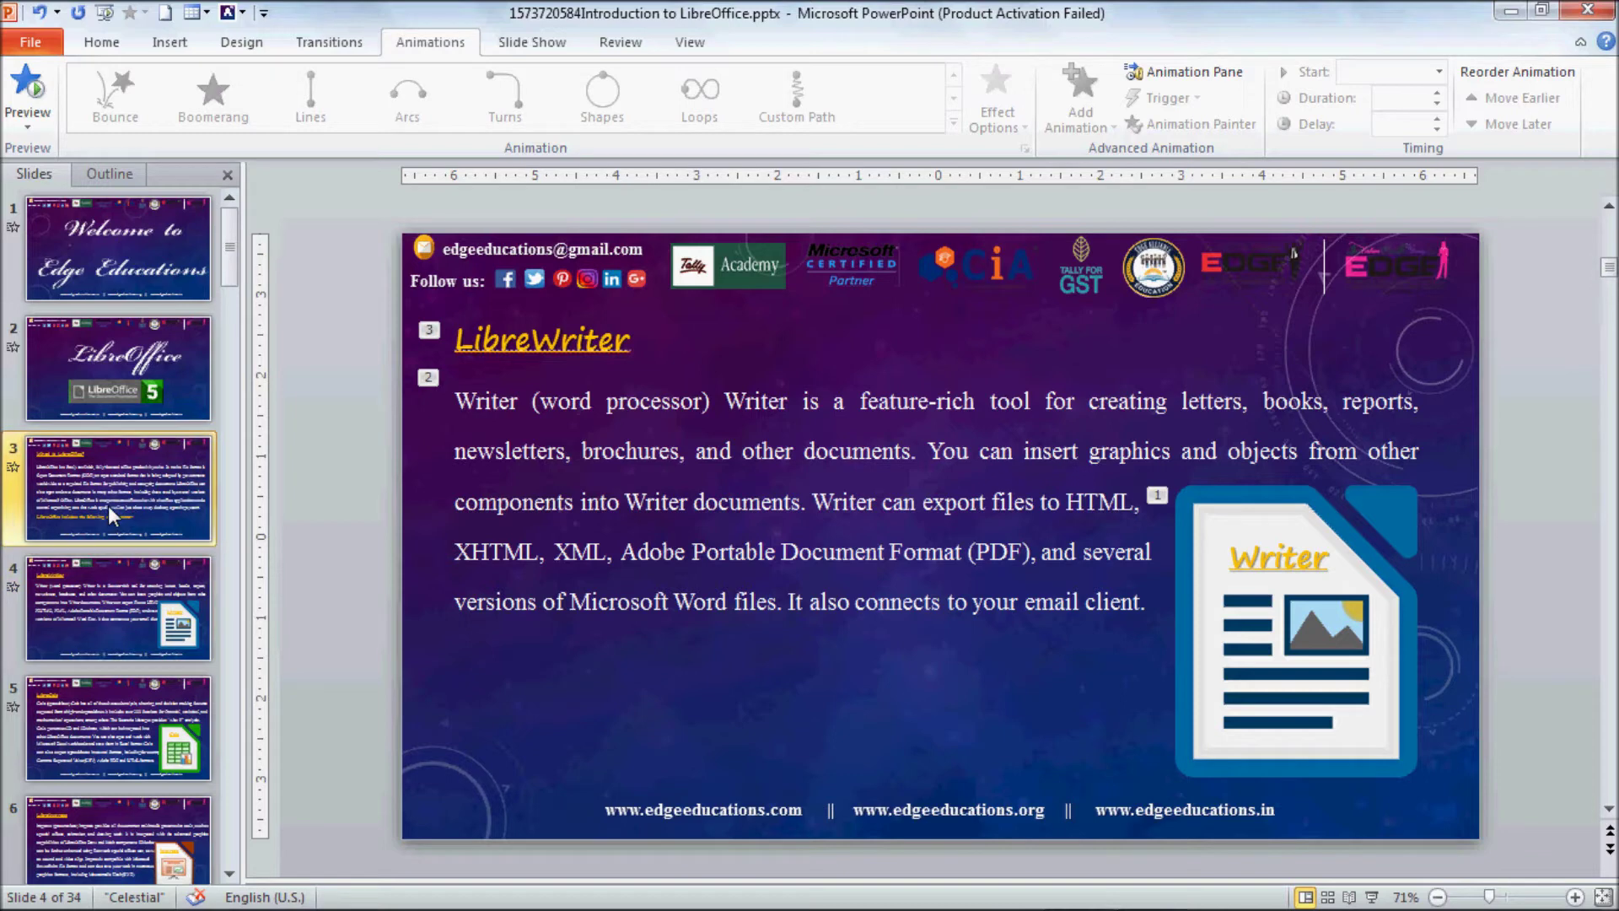